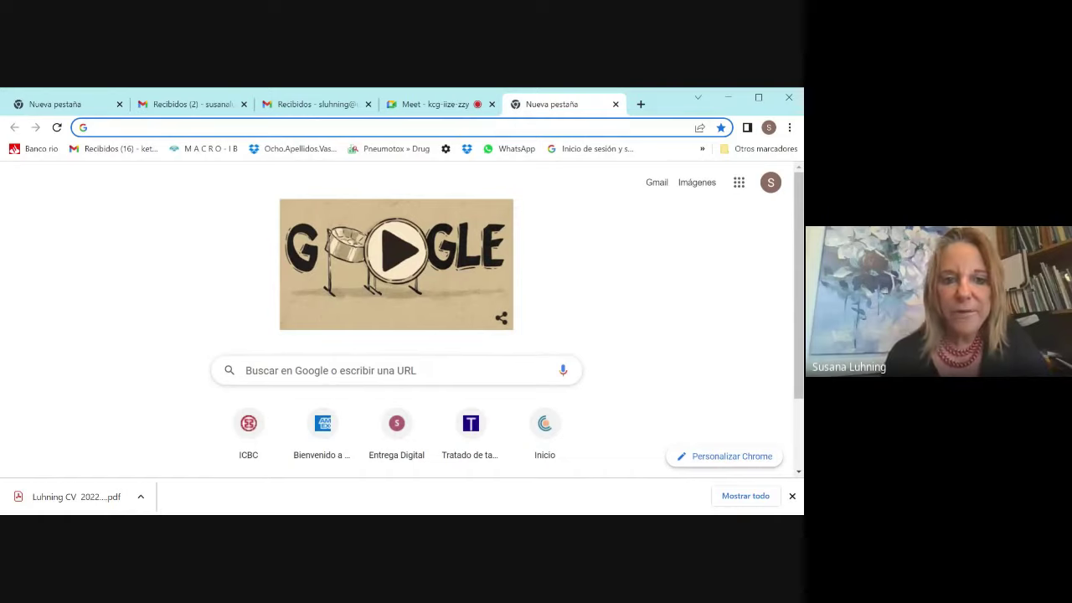
# Step: Search Google for 'coneau global' by typing 'coneau' and choosing the suggestion
pyautogui.click(394, 370)
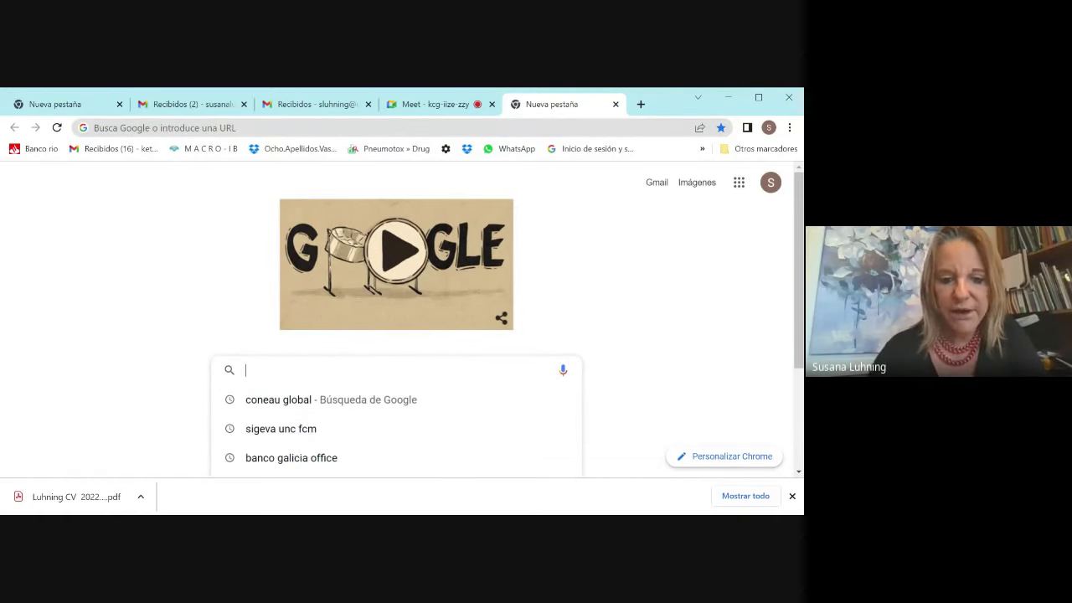
pyautogui.write('coneau global')
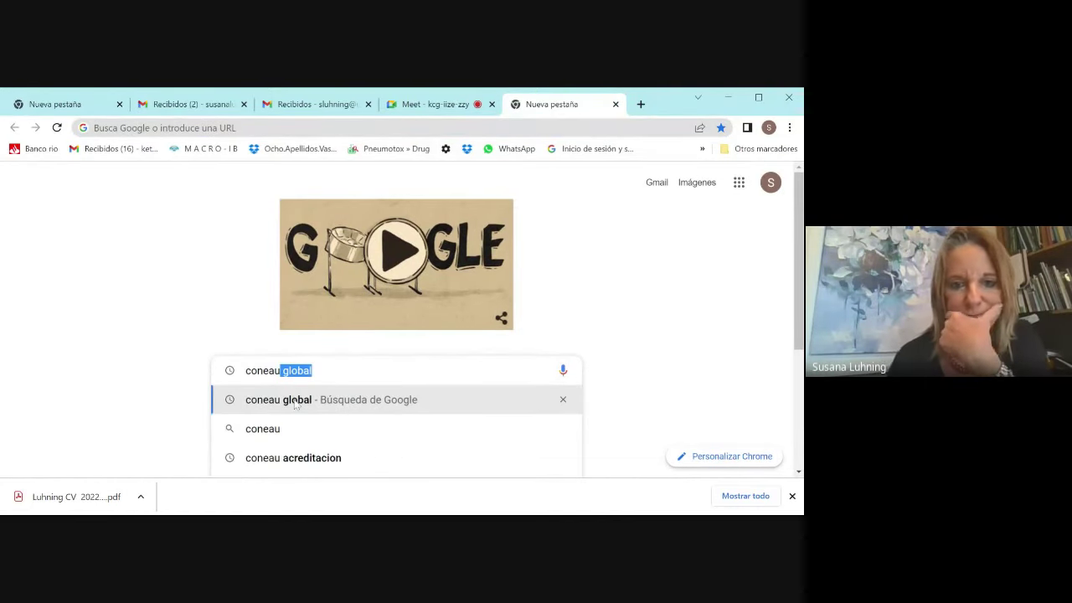
pyautogui.click(296, 400)
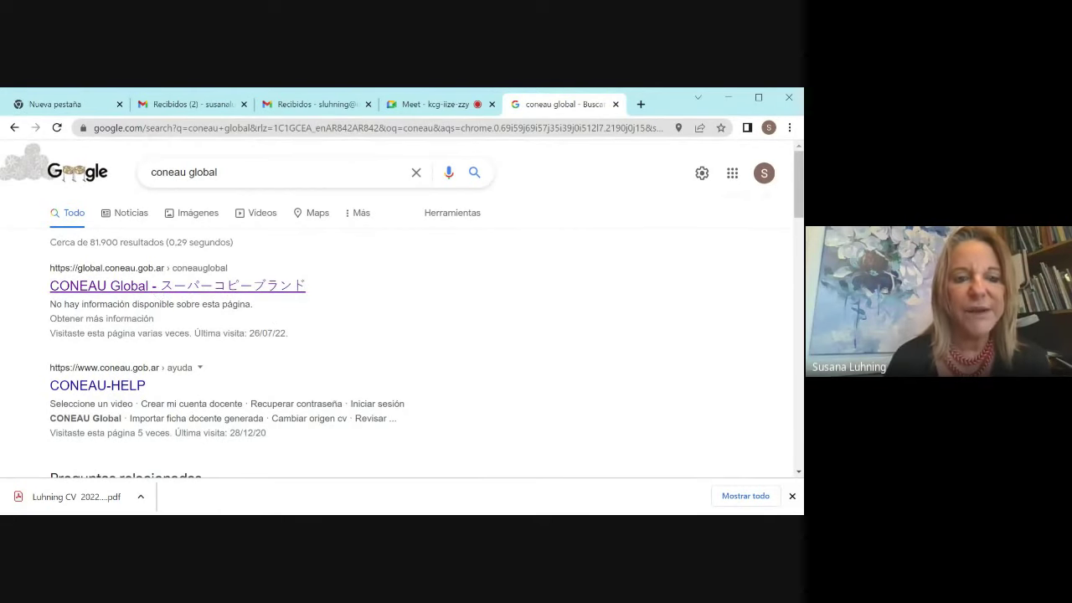
# Step: Open the CONEAU Global site and browse its Docentes information page
pyautogui.click(157, 286)
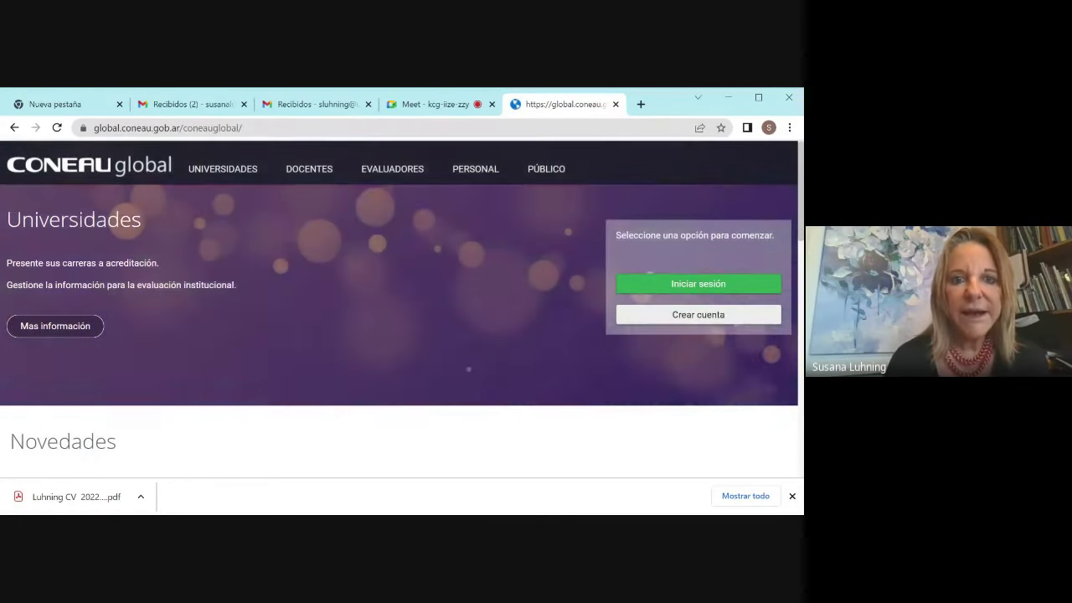
pyautogui.click(309, 169)
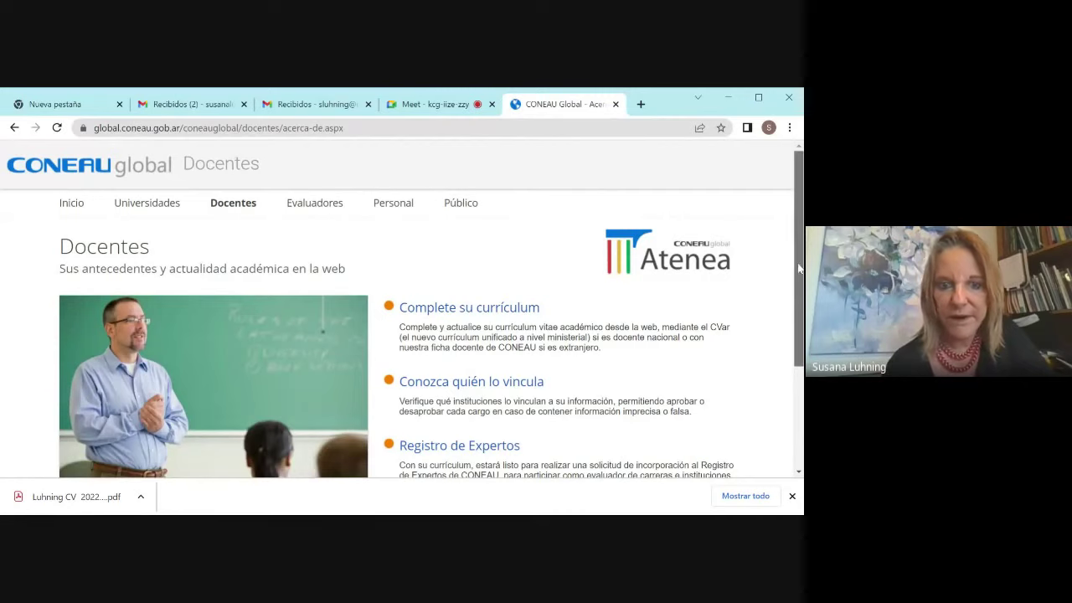
pyautogui.scroll(-2, 107, 474)
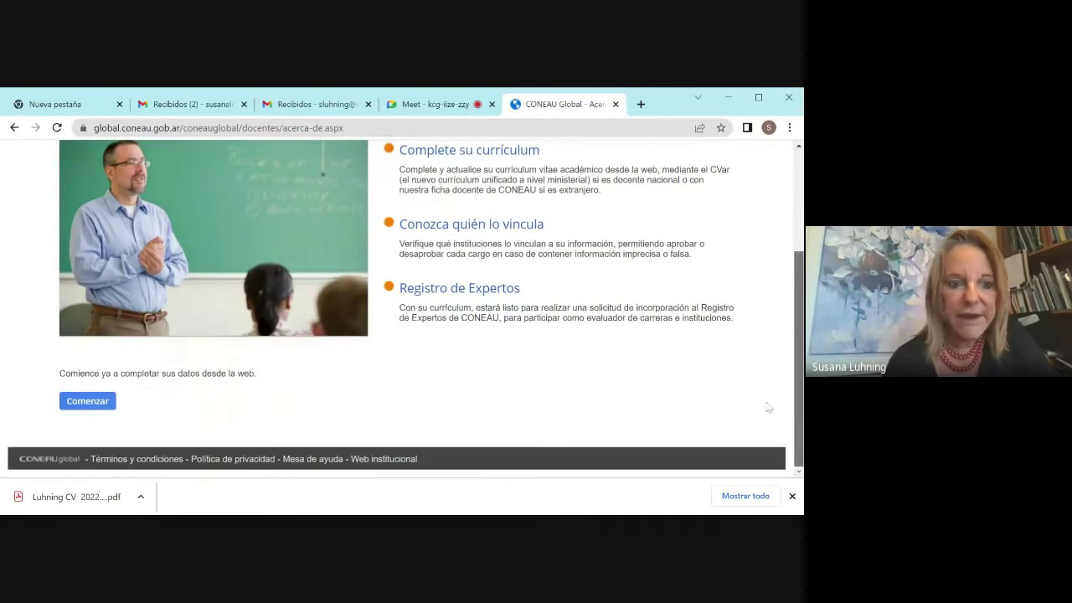
# Step: Visit the Mis aplicaciones page, then go back through Docentes to the Inicio home page
pyautogui.click(88, 402)
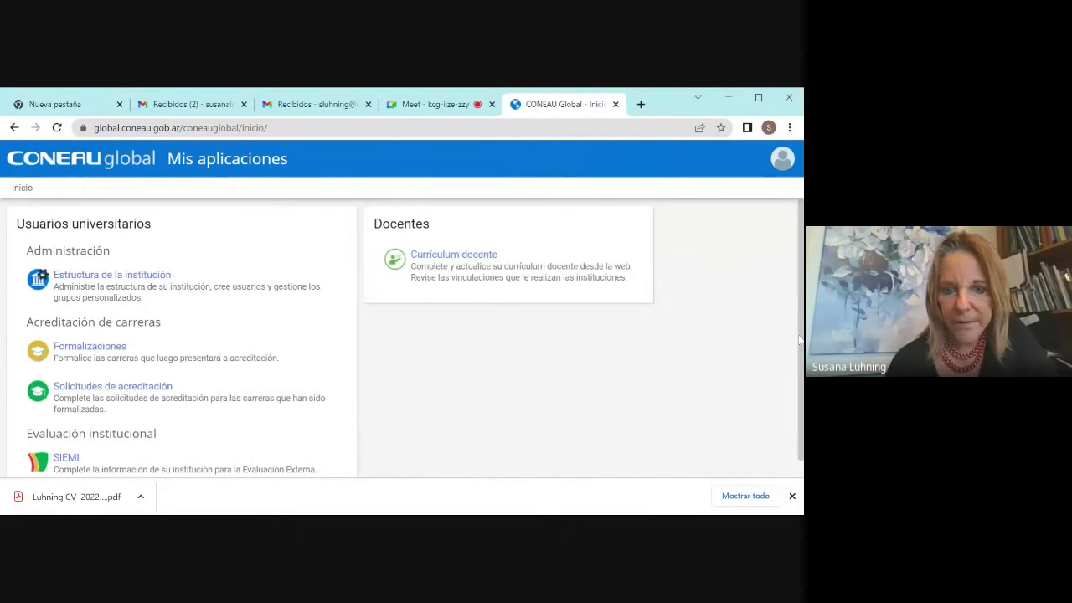
pyautogui.scroll(-1, 800, 340)
pyautogui.scroll(1, 800, 339)
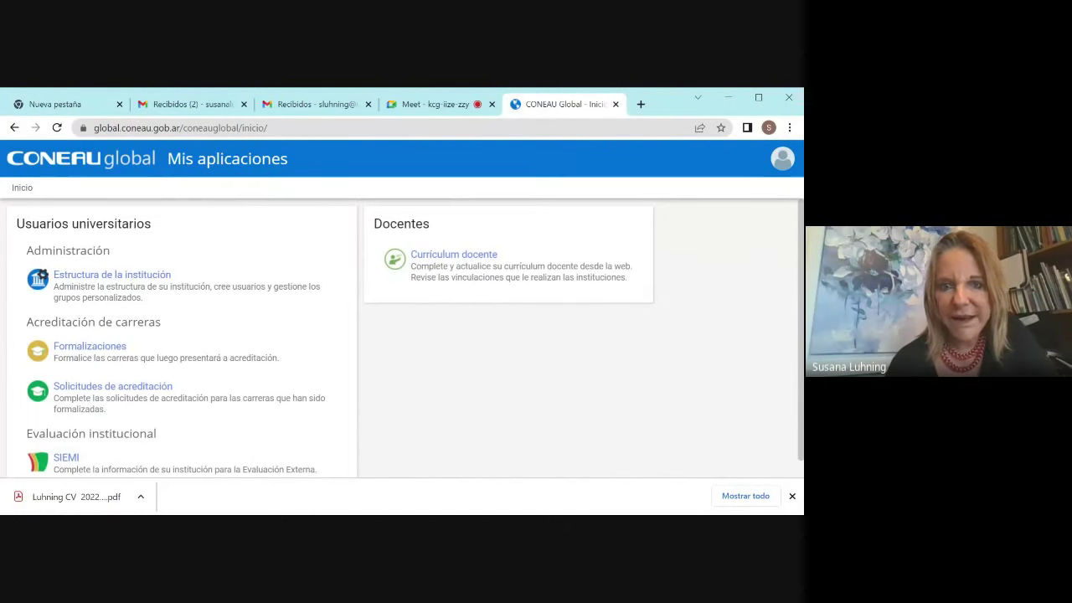
pyautogui.click(14, 127)
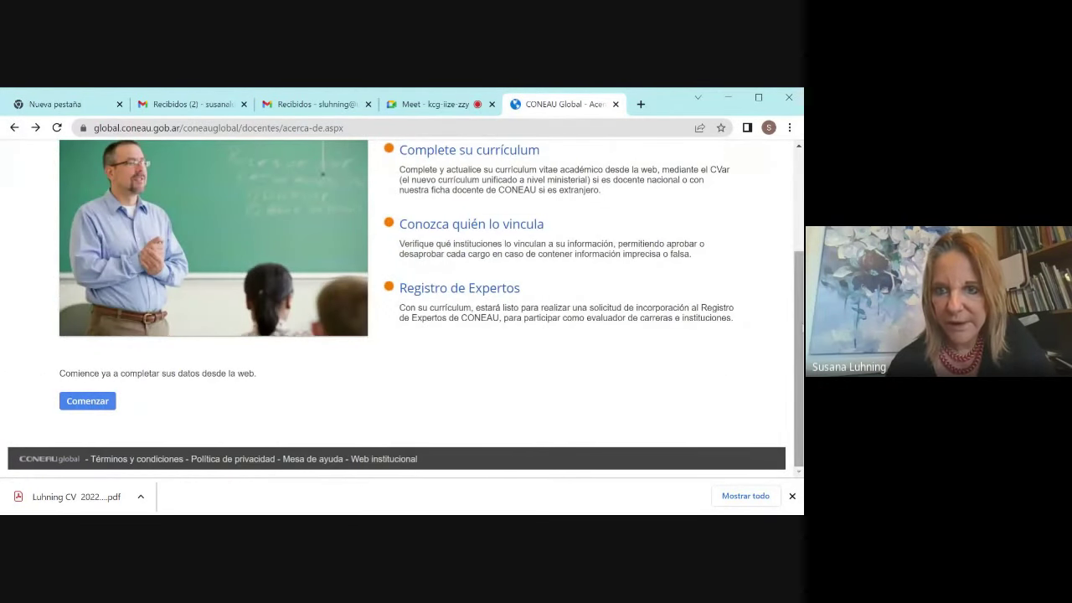
pyautogui.scroll(2, 789, 199)
pyautogui.scroll(-3, 789, 200)
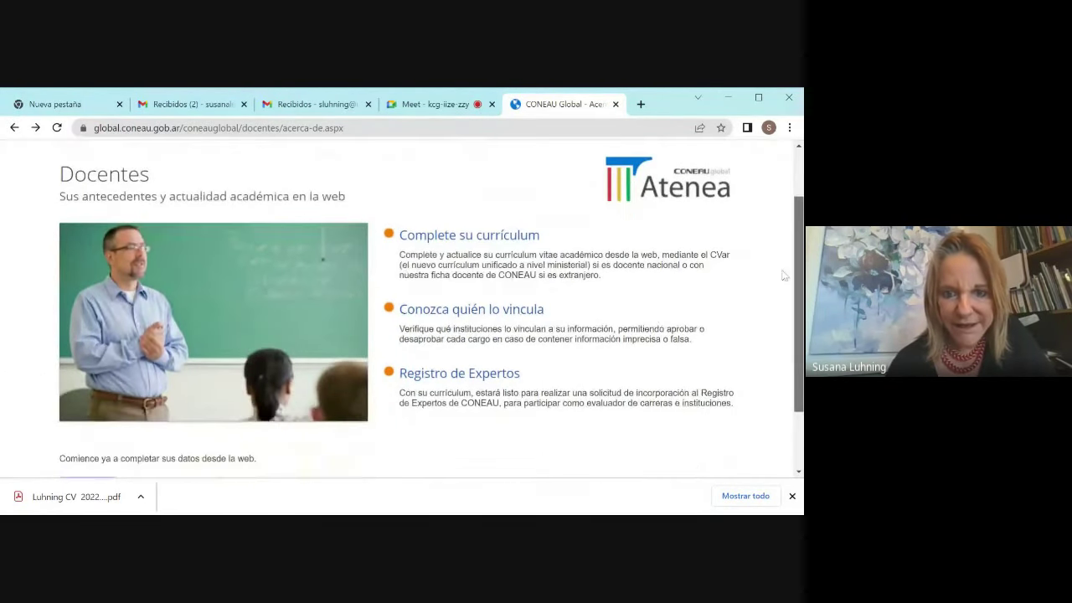
pyautogui.scroll(1, 781, 254)
pyautogui.scroll(1, 779, 218)
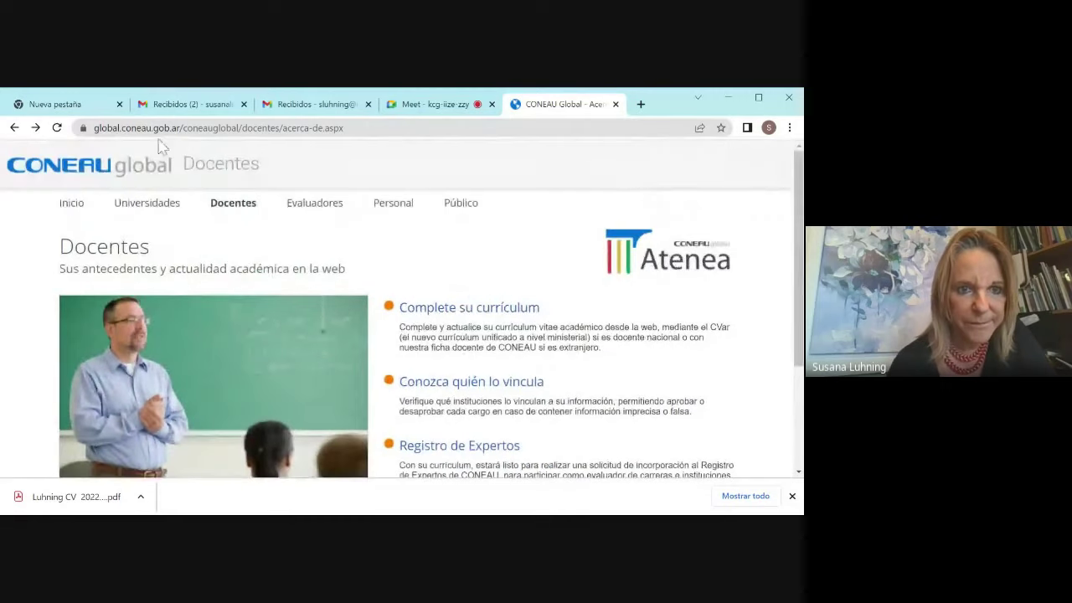
pyautogui.click(72, 208)
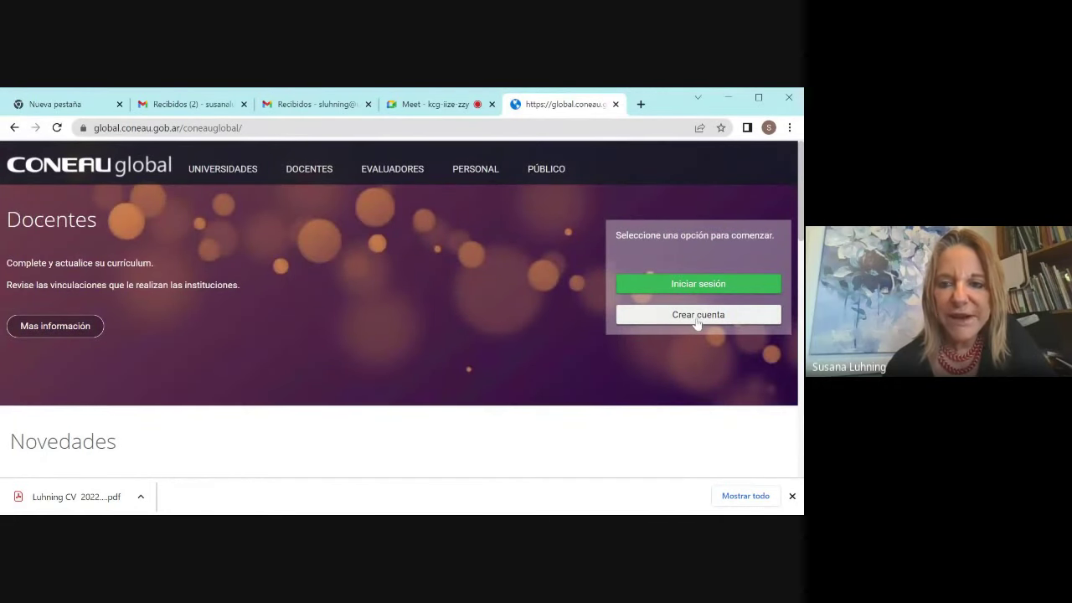
# Step: Create a new account of type 'Docente universitario' and continue to the Nuevo docente form
pyautogui.click(698, 317)
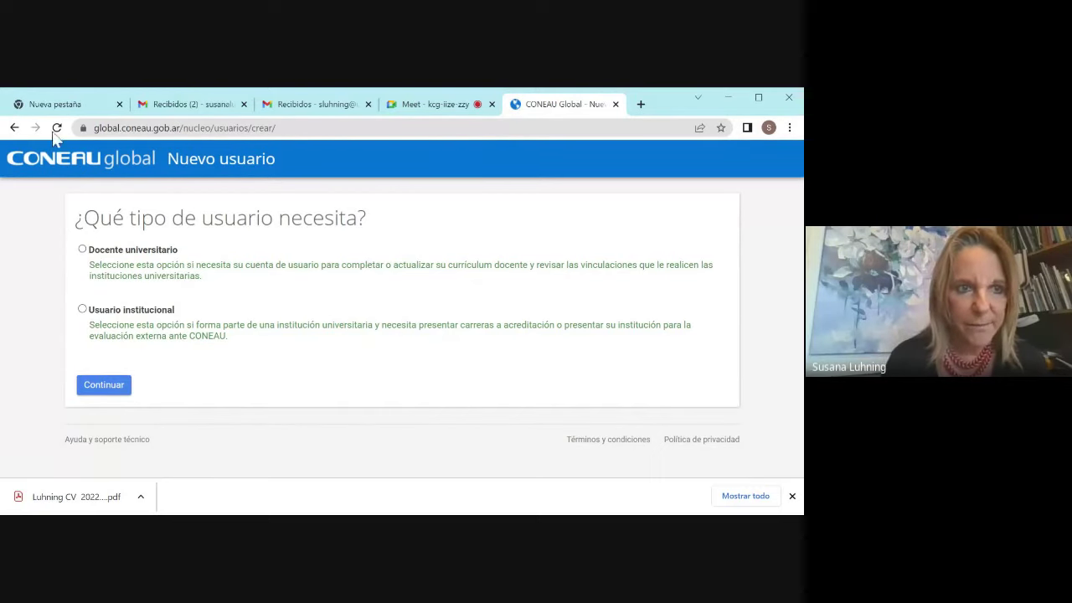
pyautogui.click(18, 128)
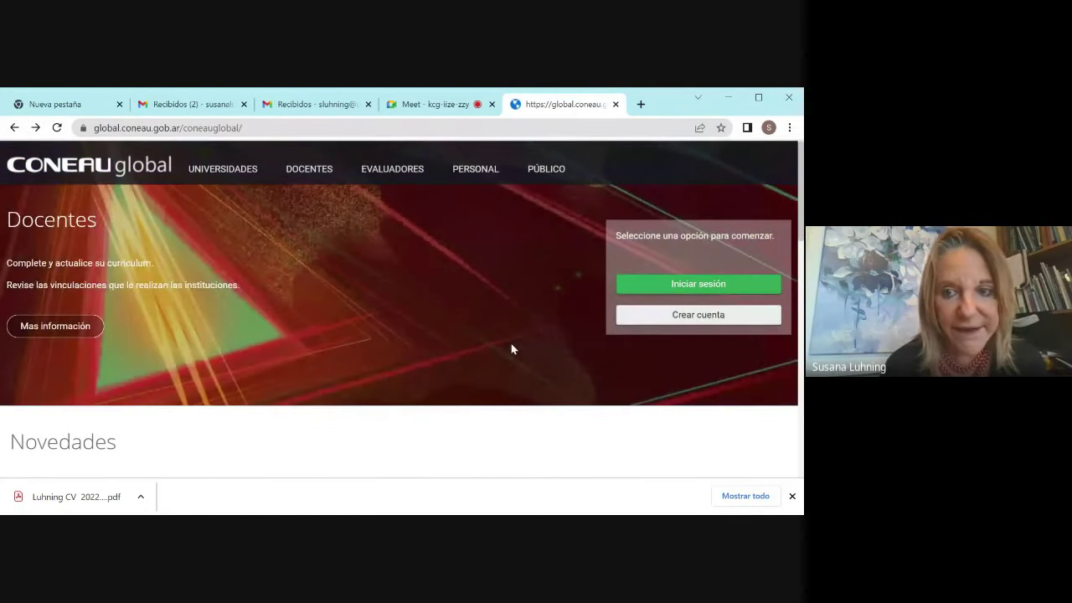
pyautogui.click(683, 323)
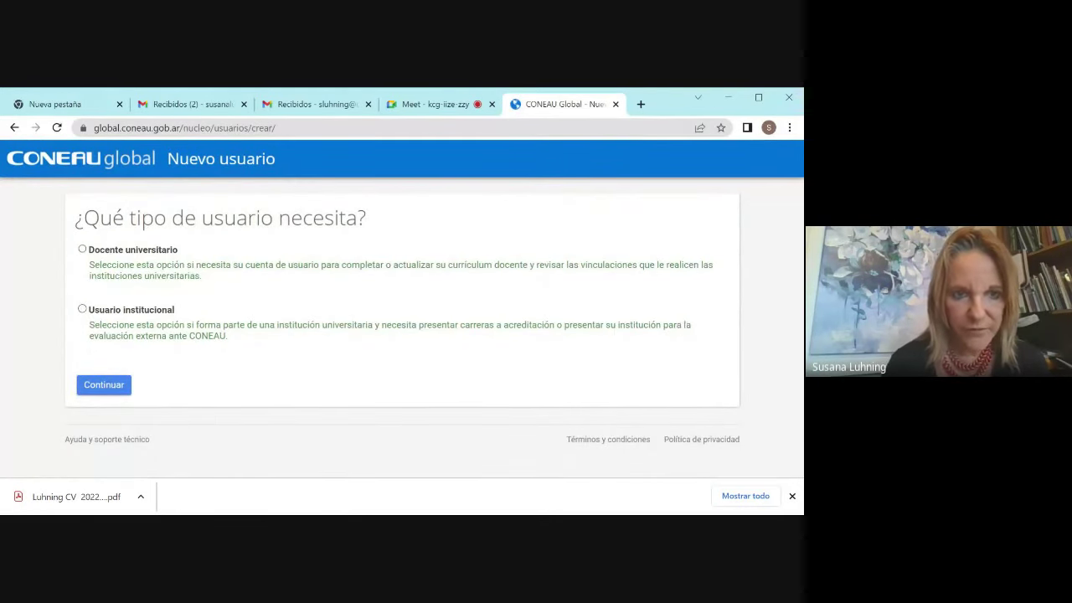
pyautogui.click(82, 250)
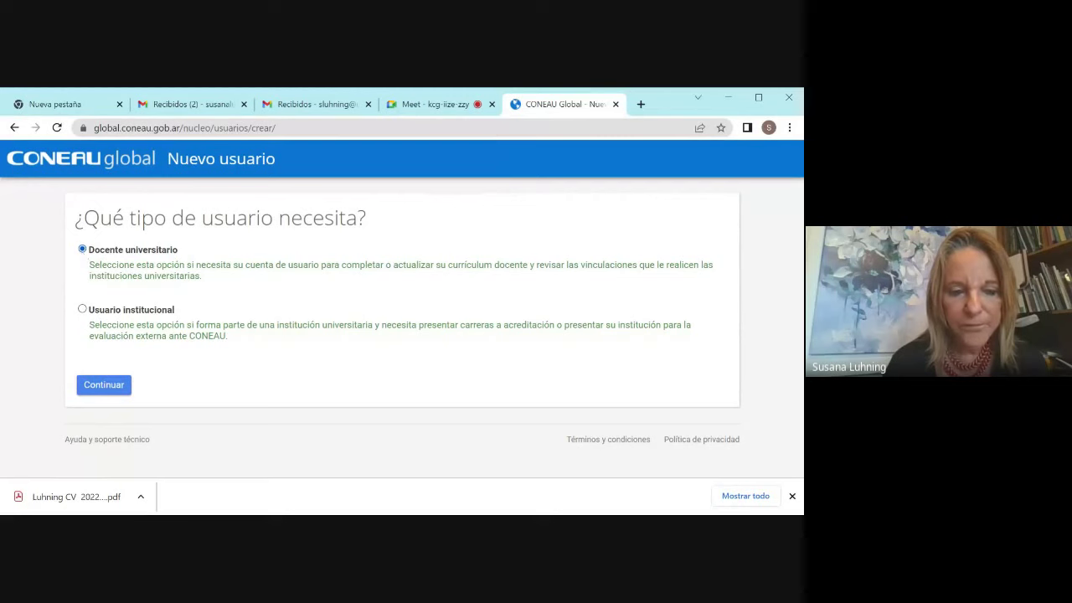
pyautogui.click(98, 392)
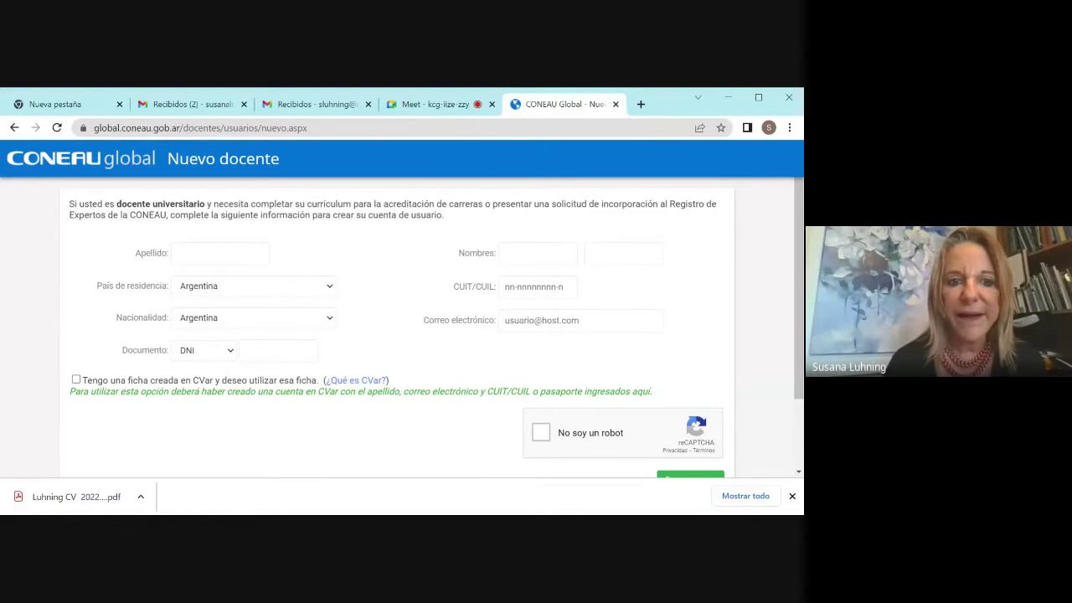
# Step: Paste the CUIT/CUIL number into the registration form, then switch to the Google Meet tab
pyautogui.click(287, 284)
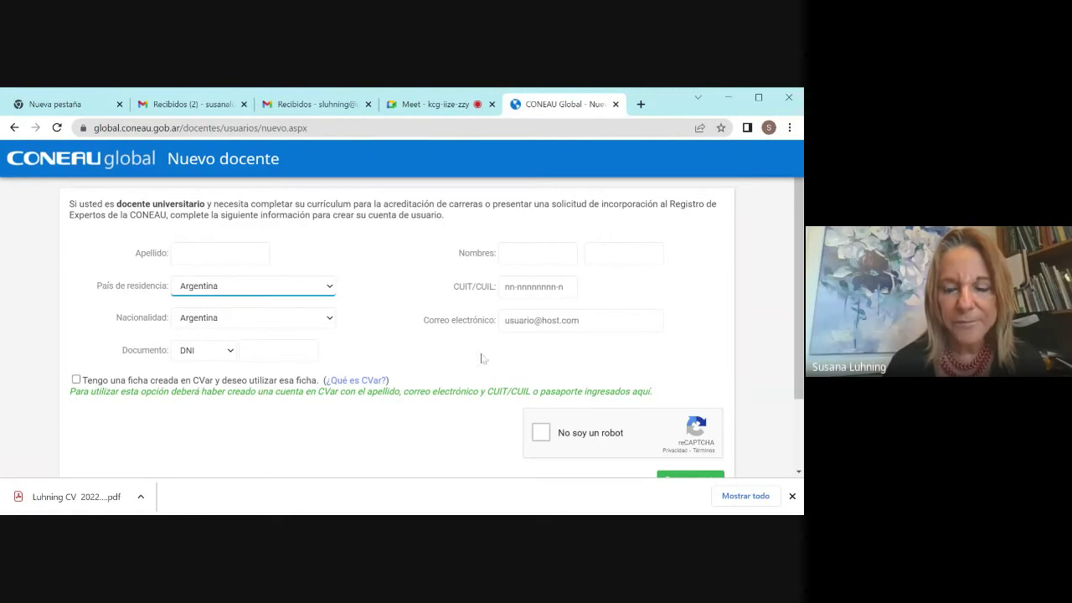
pyautogui.click(506, 286)
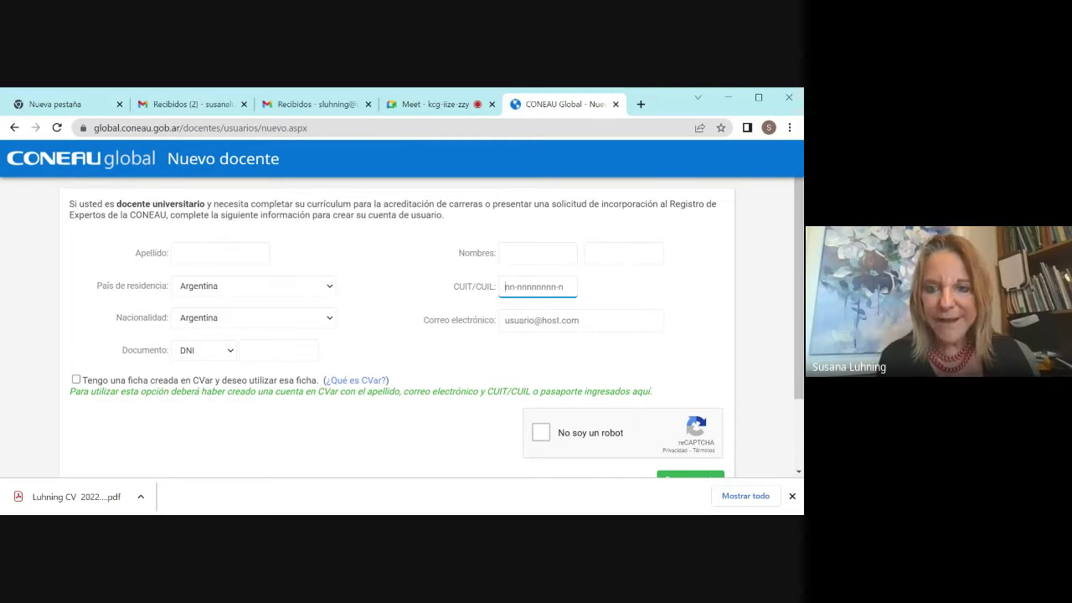
pyautogui.hotkey('ctrl', 'v')
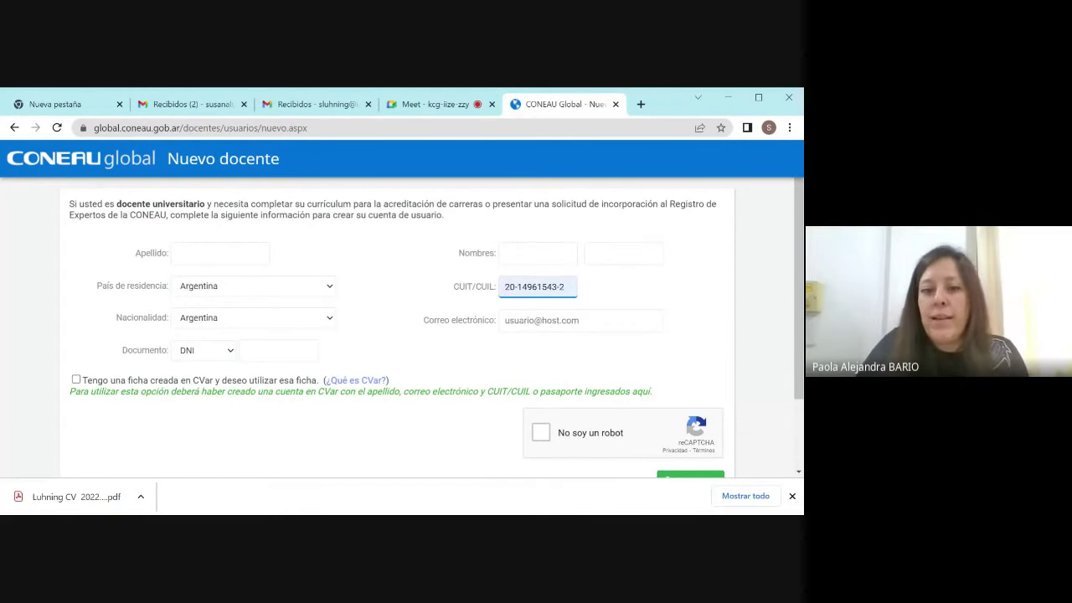
pyautogui.click(429, 103)
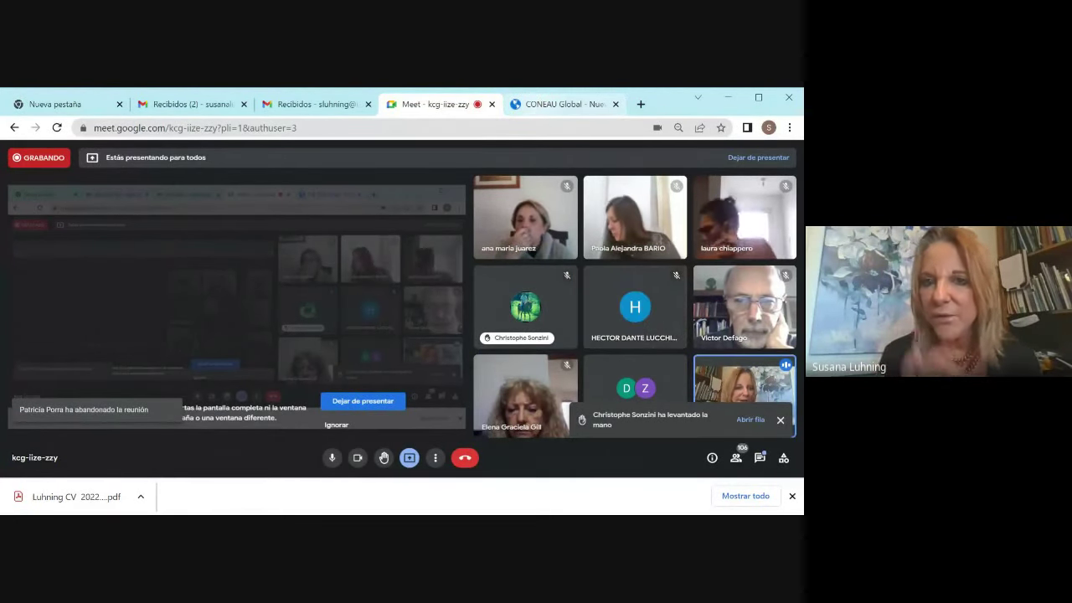
# Step: Bring the CONEAU Global registration form tab back to the front
pyautogui.click(540, 105)
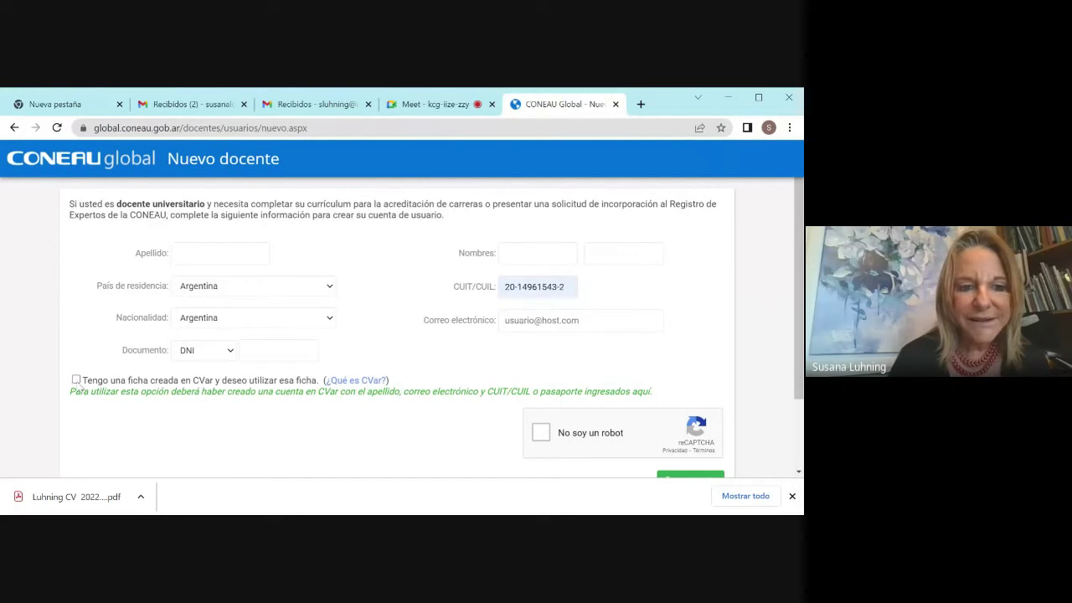
# Step: Tick 'Tengo una ficha creada en CVar y deseo utilizar esa ficha', then go back to the user-type page
pyautogui.click(76, 379)
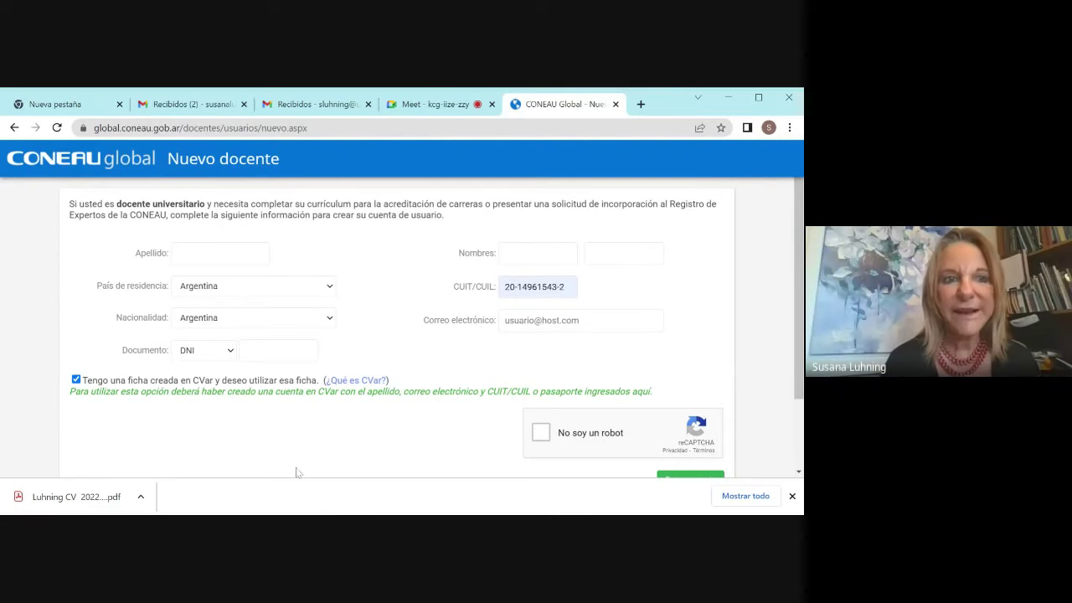
pyautogui.click(16, 128)
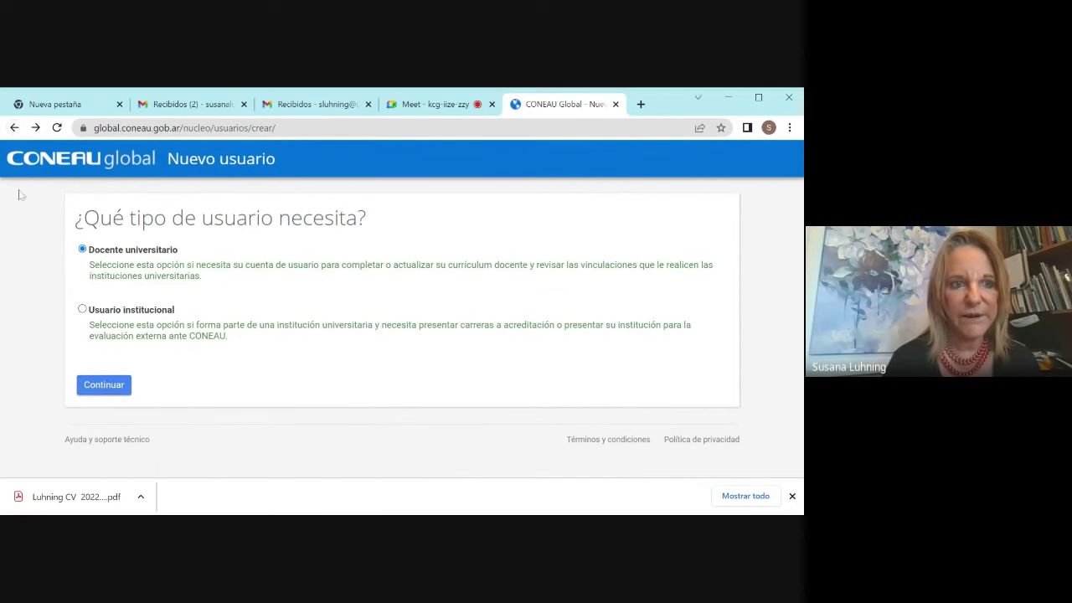
# Step: Return home, sign in, and open Currículum docente from Mis aplicaciones
pyautogui.click(14, 128)
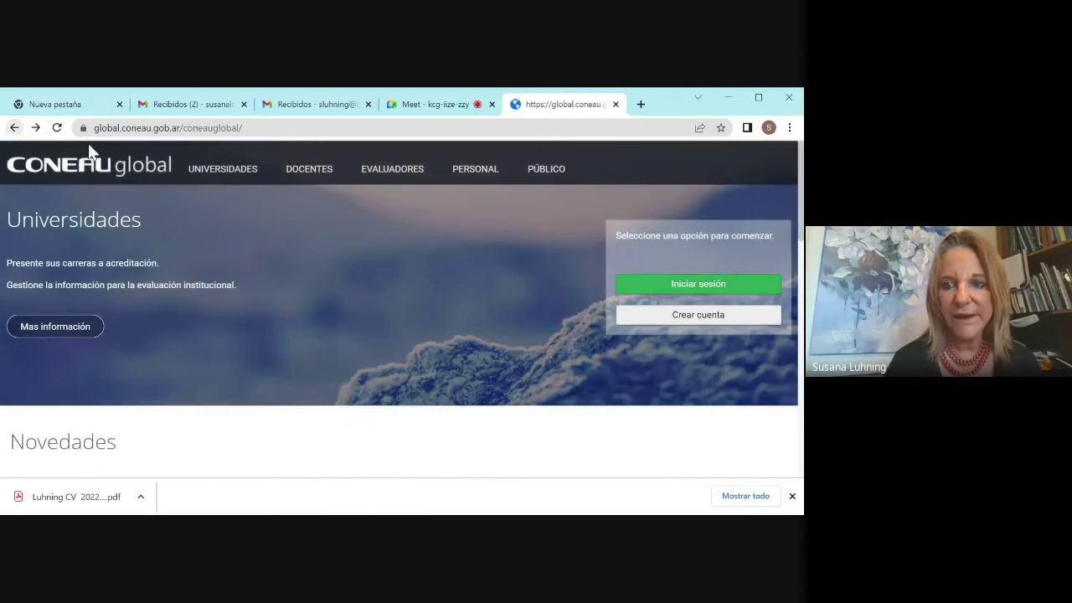
pyautogui.click(700, 289)
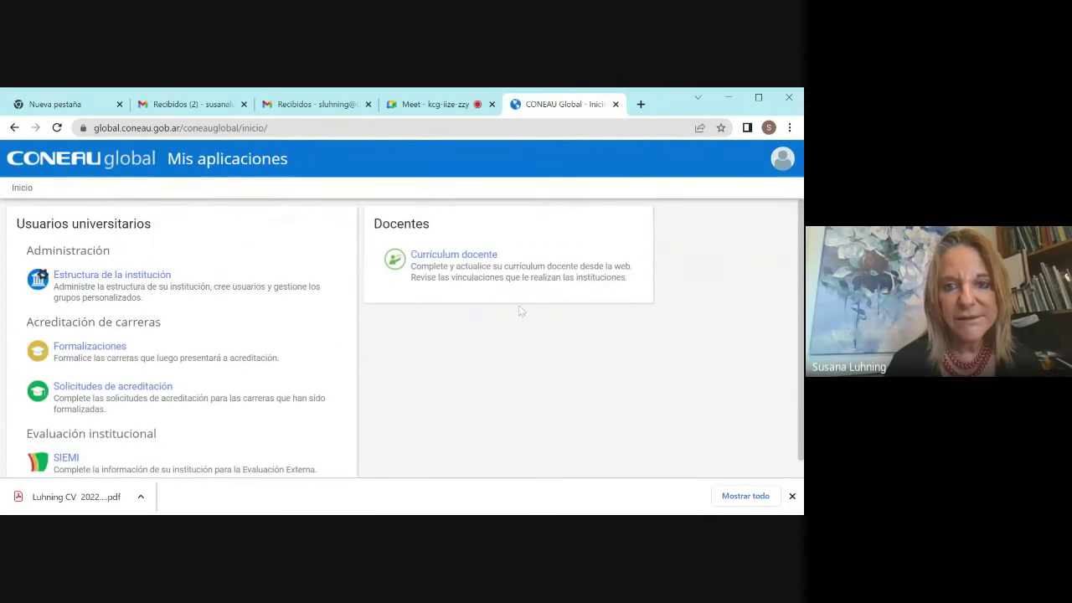
pyautogui.click(483, 263)
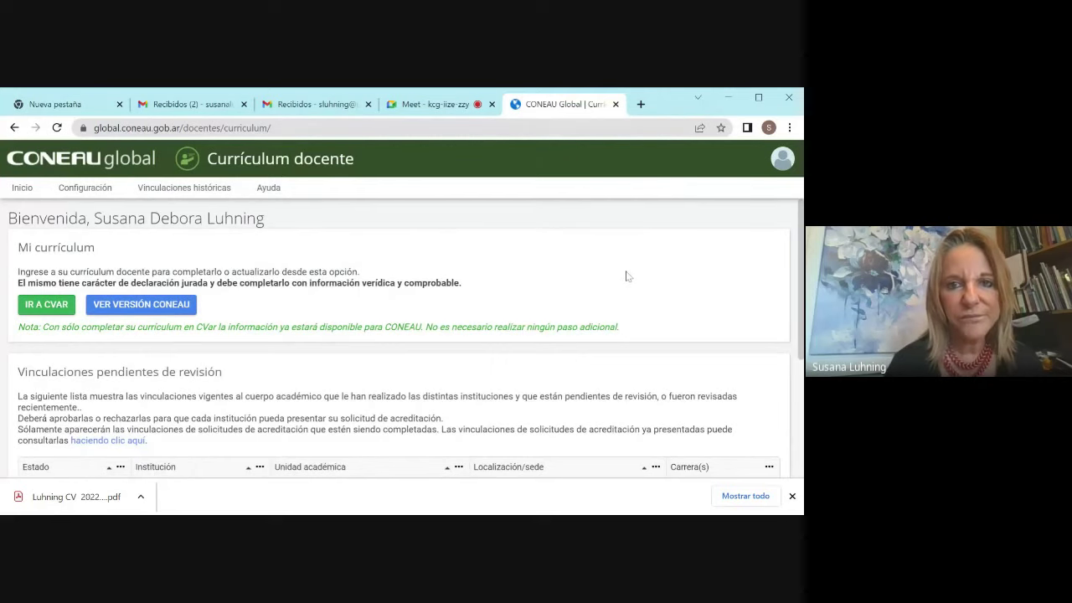
# Step: Return to Mis aplicaciones, check the Meet tab, and open the account menu
pyautogui.moveTo(630, 274); pyautogui.dragTo(560, 254)
pyautogui.click(14, 128)
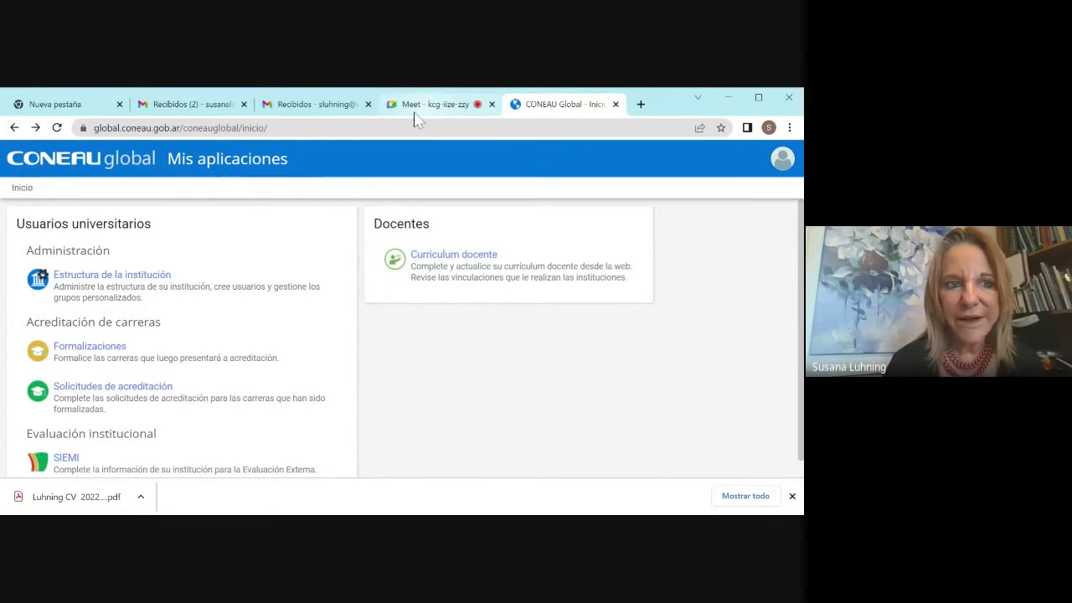
pyautogui.click(446, 105)
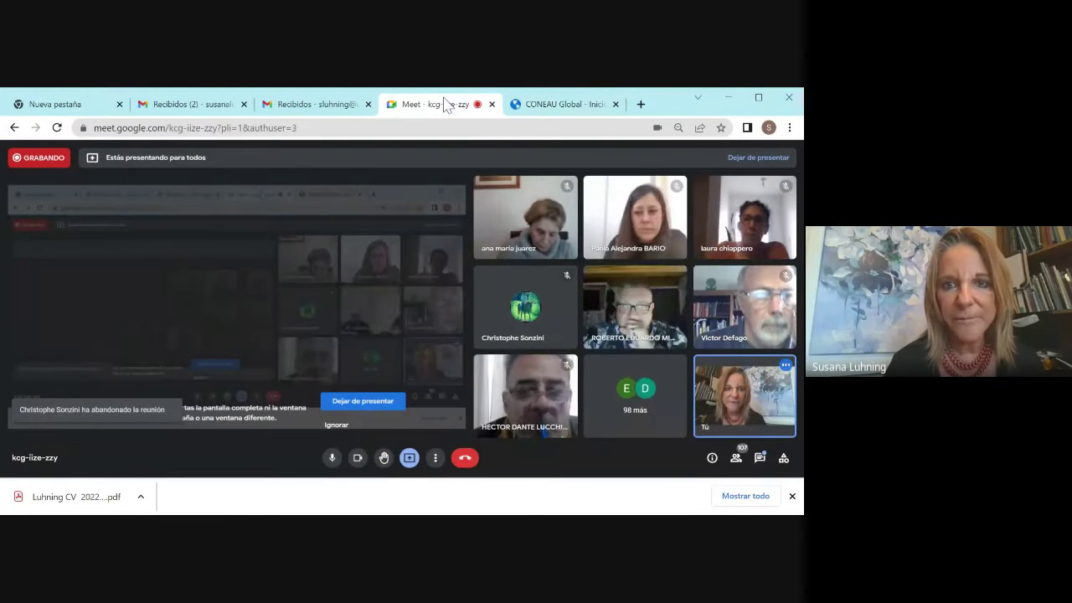
pyautogui.click(549, 103)
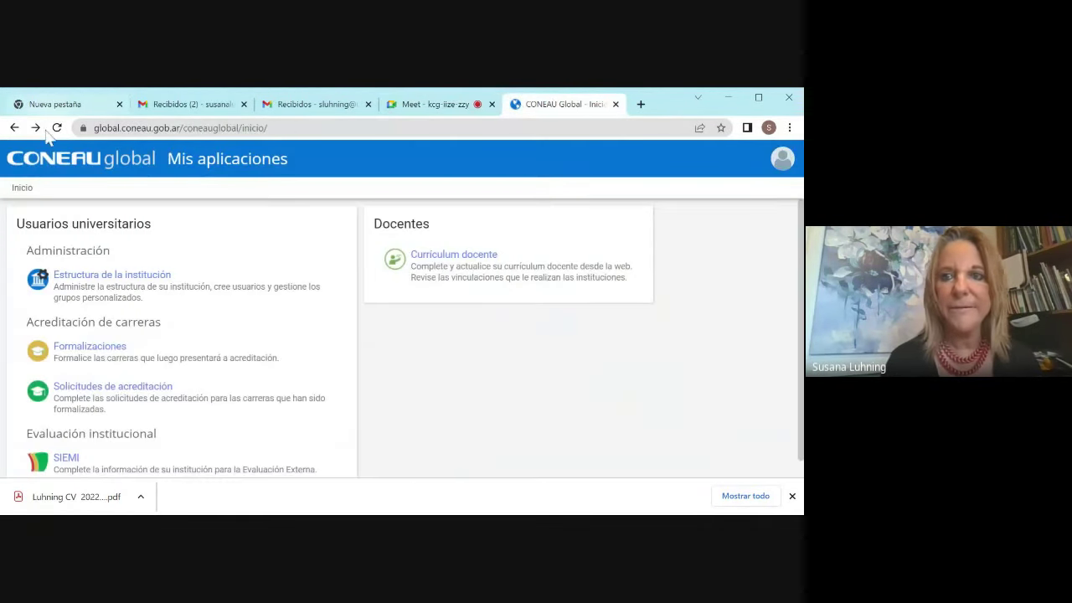
pyautogui.click(782, 160)
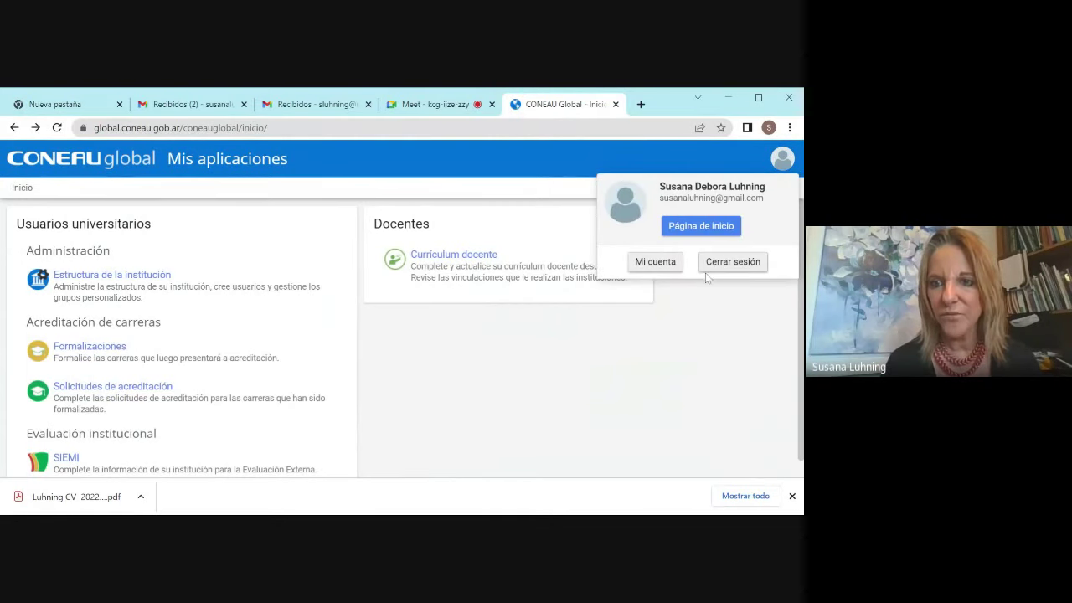
# Step: Log out with Cerrar sesión and open the Acceder login form
pyautogui.click(754, 263)
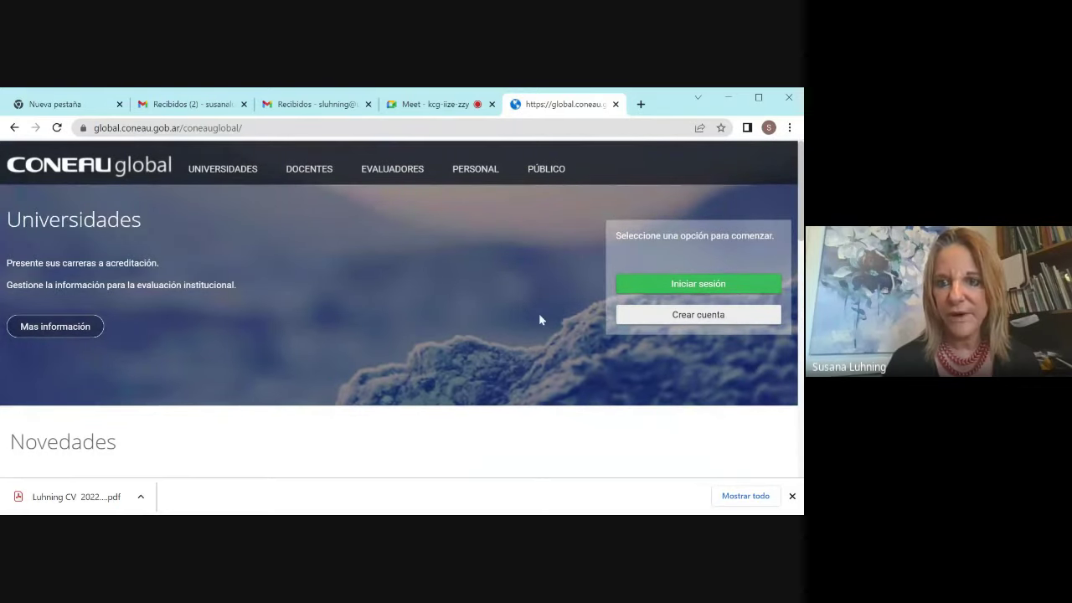
pyautogui.click(680, 289)
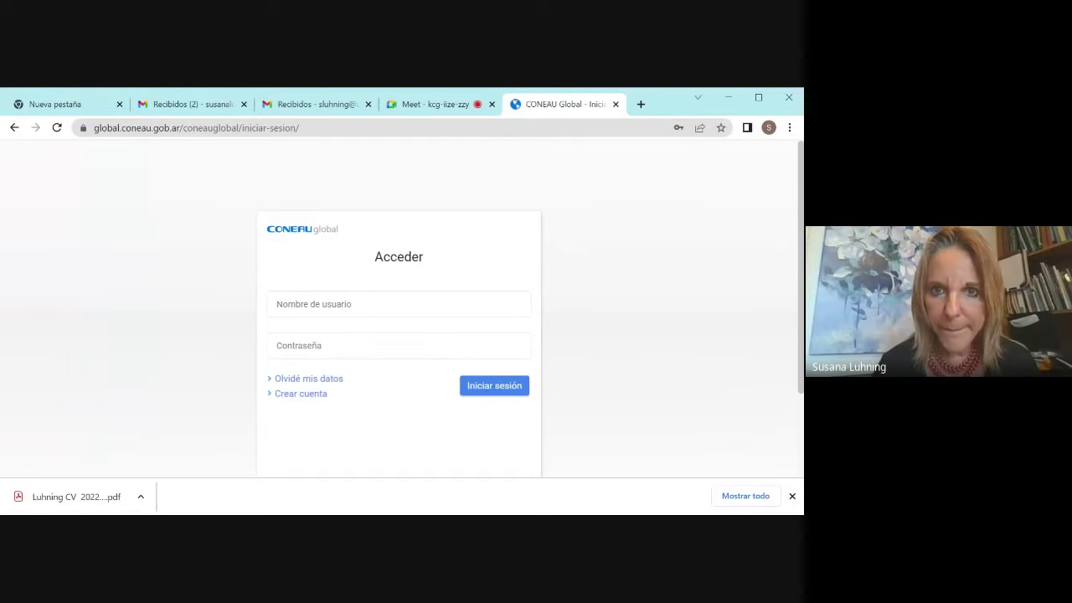
pyautogui.click(440, 111)
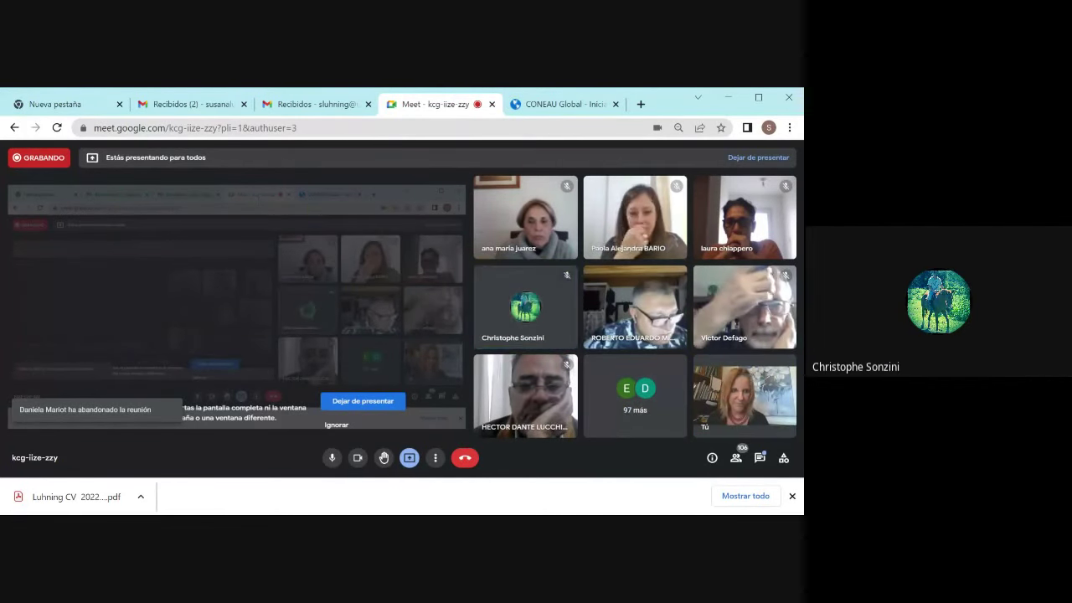
pyautogui.click(561, 107)
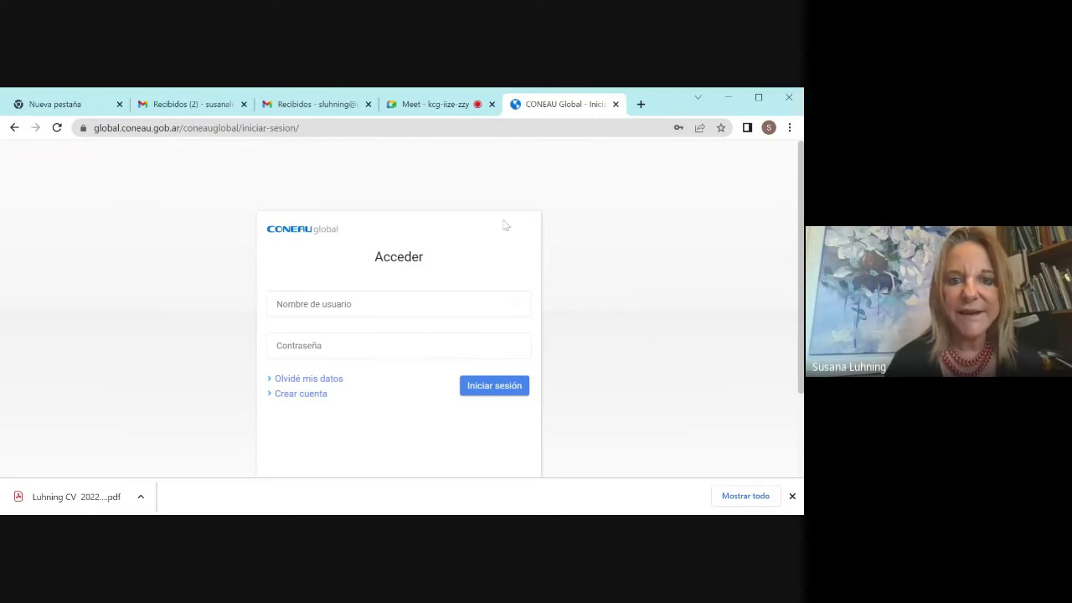
pyautogui.click(428, 112)
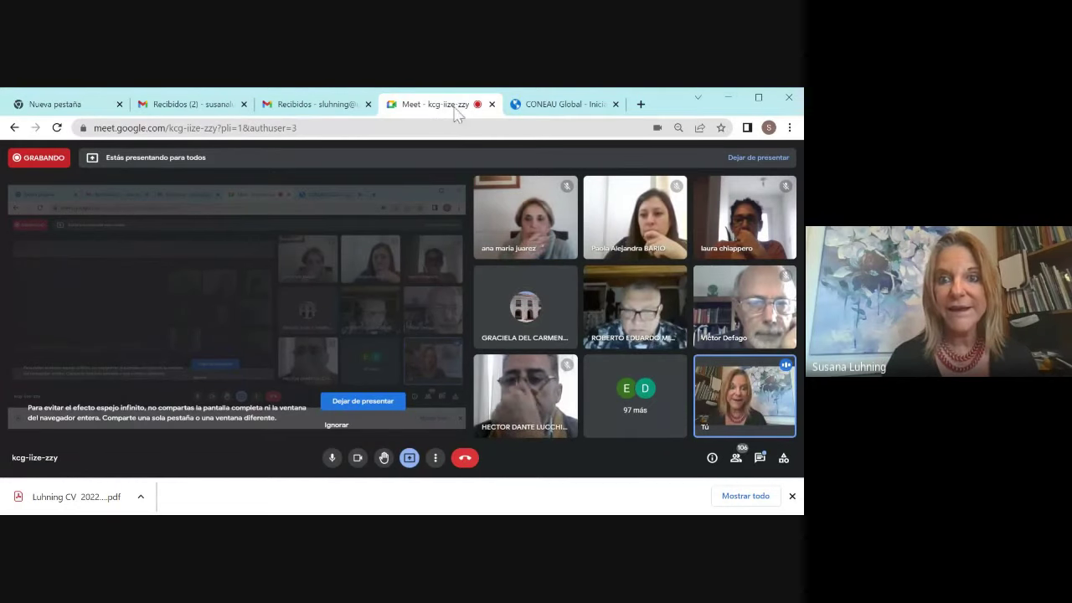
pyautogui.click(532, 109)
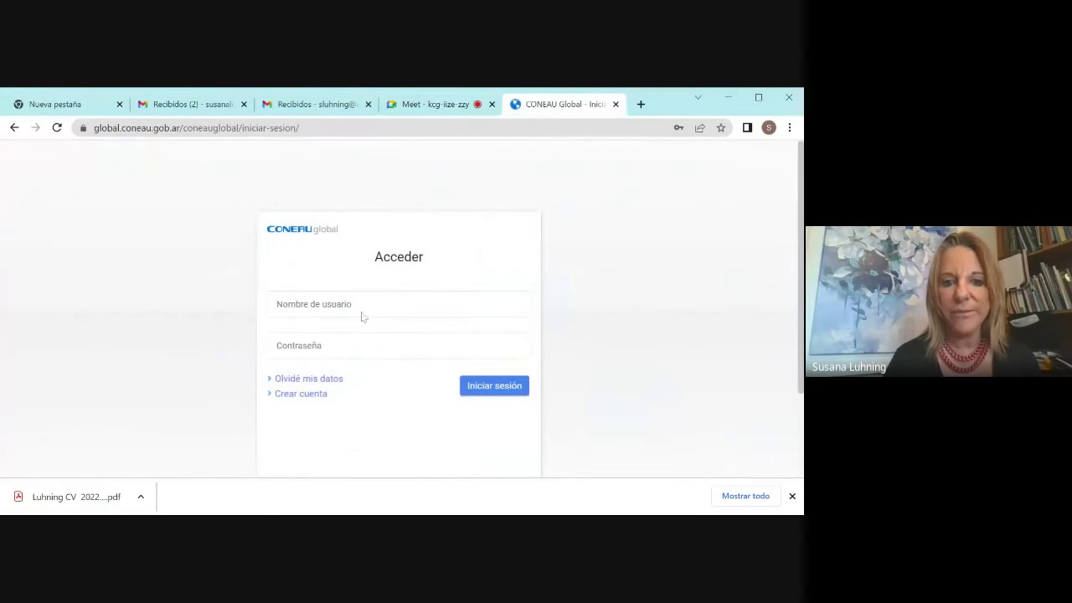
pyautogui.click(362, 316)
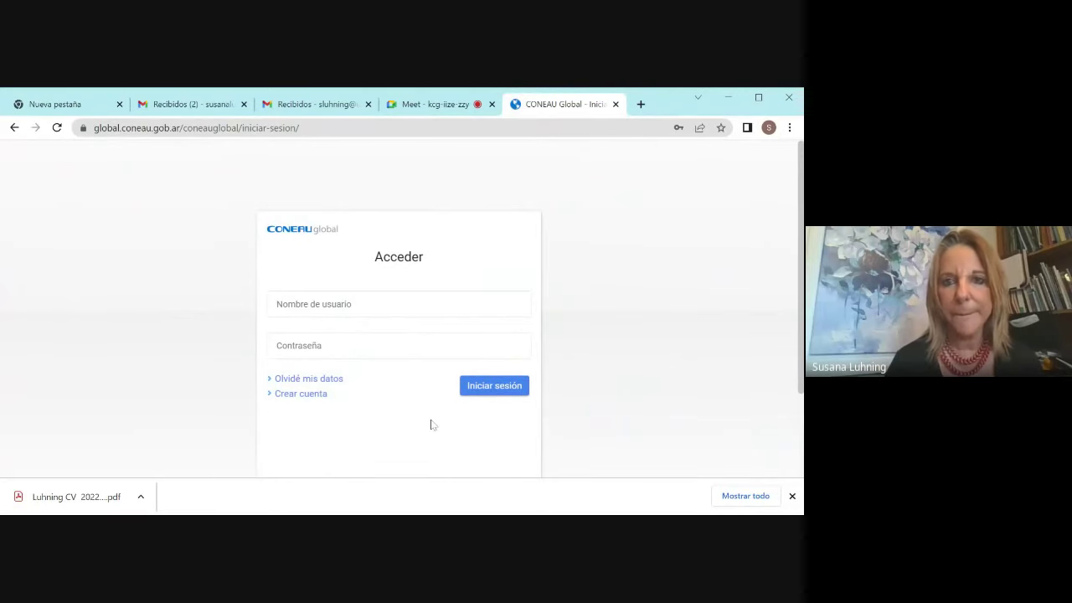
pyautogui.click(436, 111)
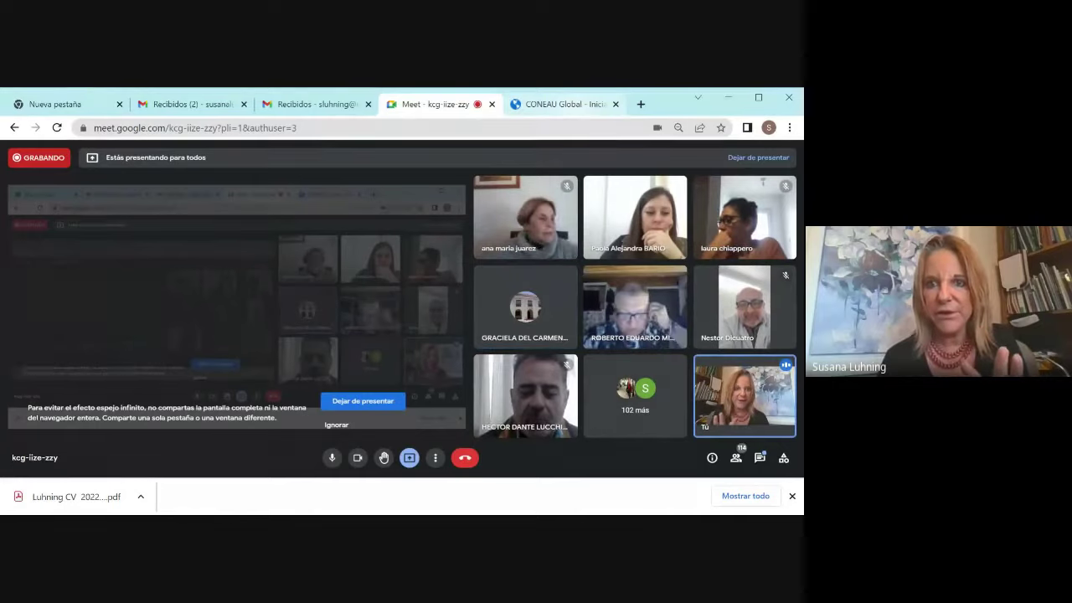
pyautogui.click(575, 104)
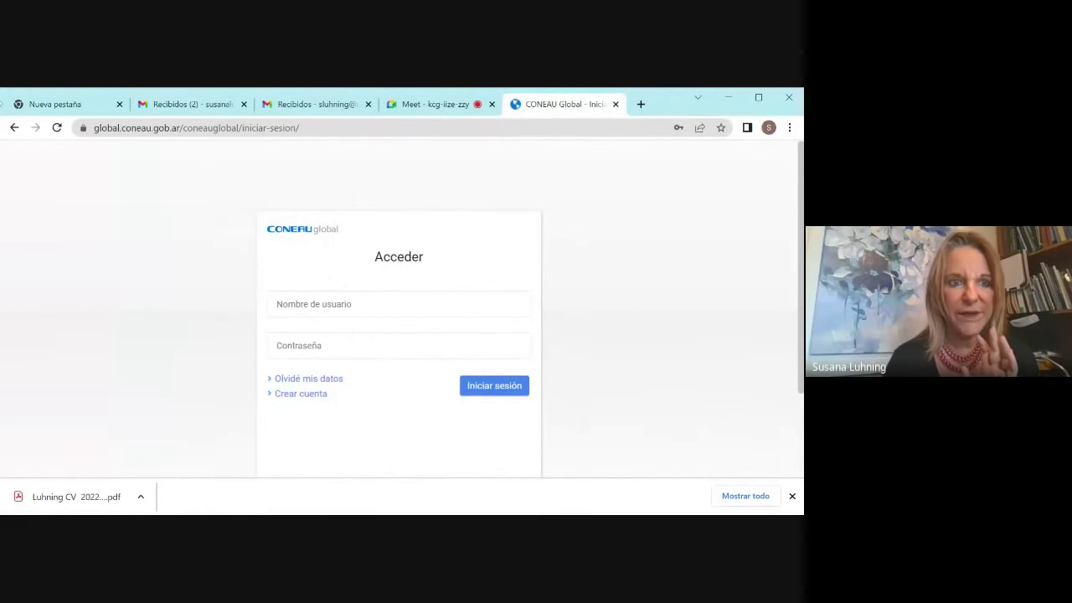
# Step: Go back to the public home page and scroll to the Convocatorias vigentes para formalizar list
pyautogui.click(14, 128)
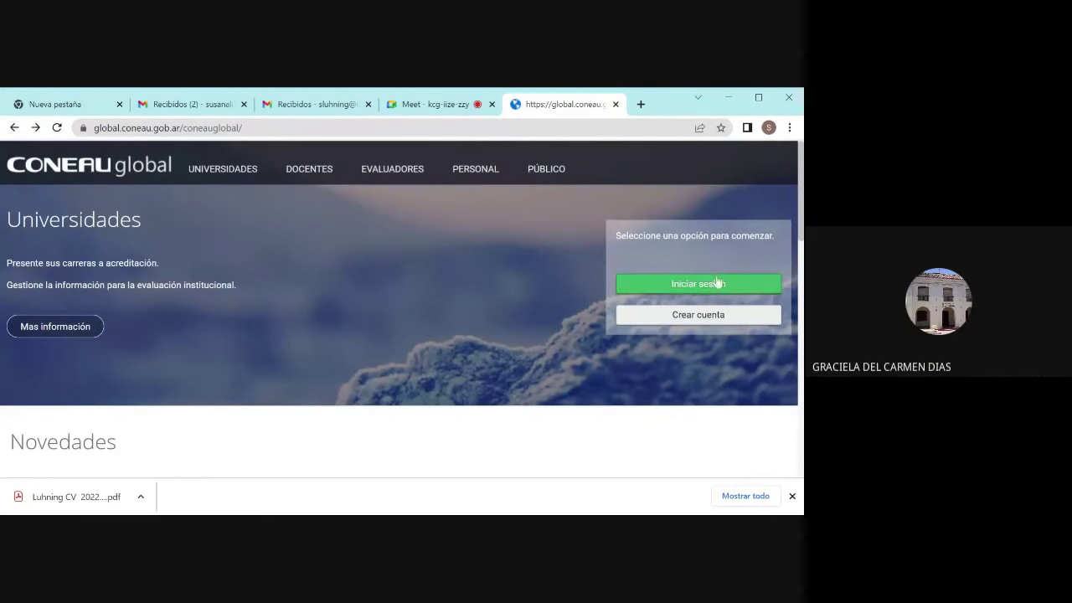
pyautogui.scroll(-3, 402, 293)
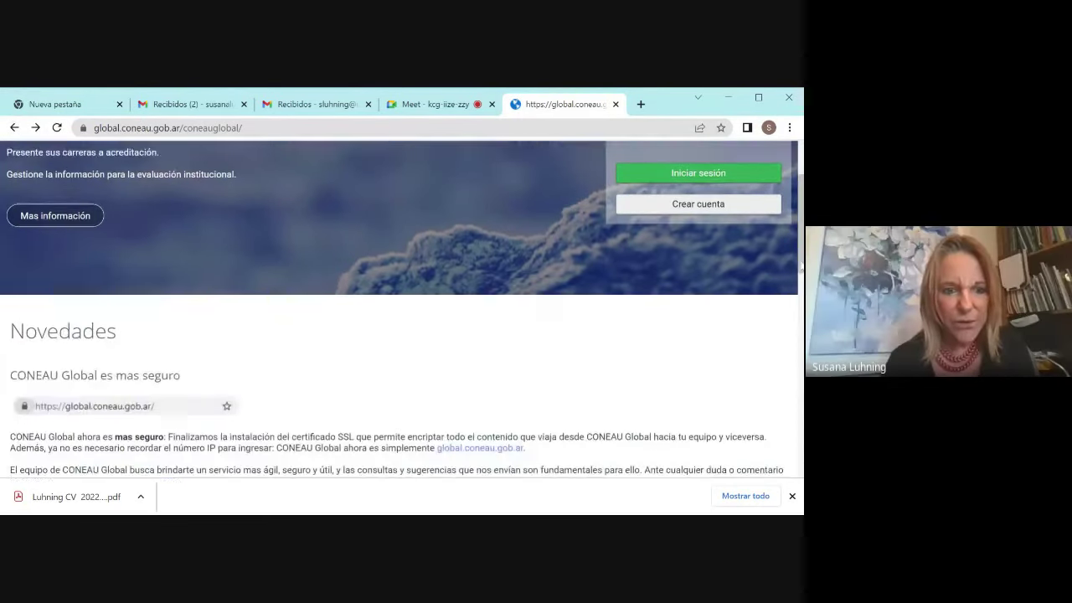
pyautogui.scroll(-1, 402, 310)
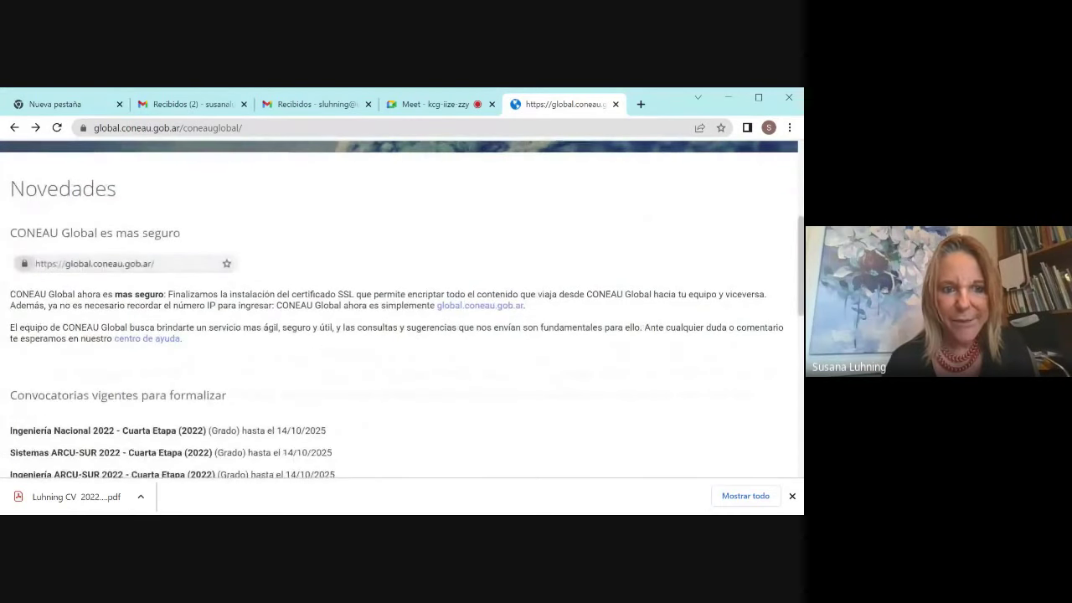
pyautogui.scroll(5, 402, 293)
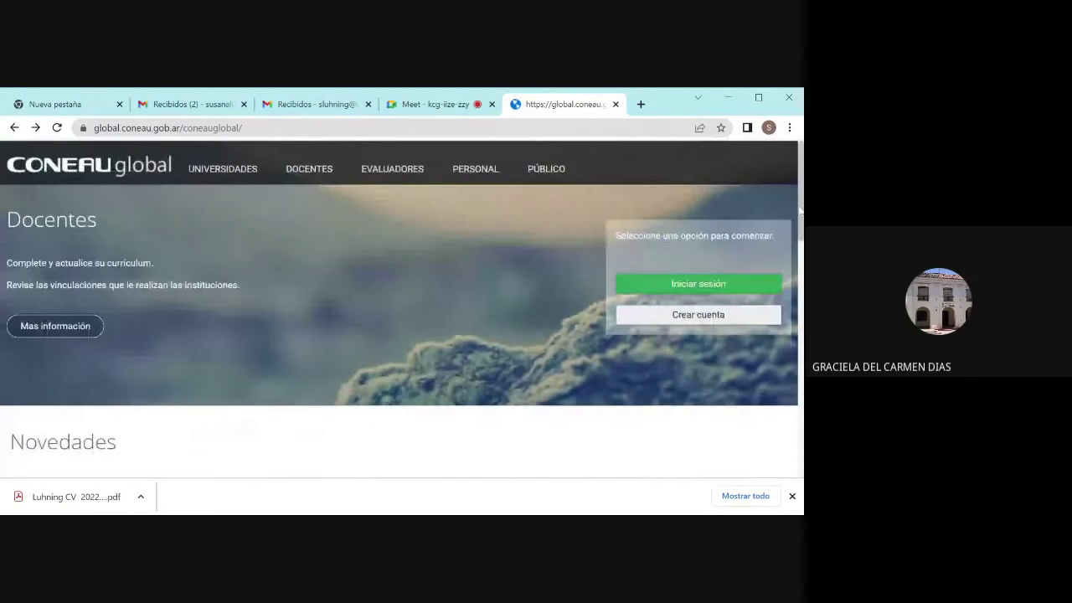
pyautogui.scroll(-4, 774, 331)
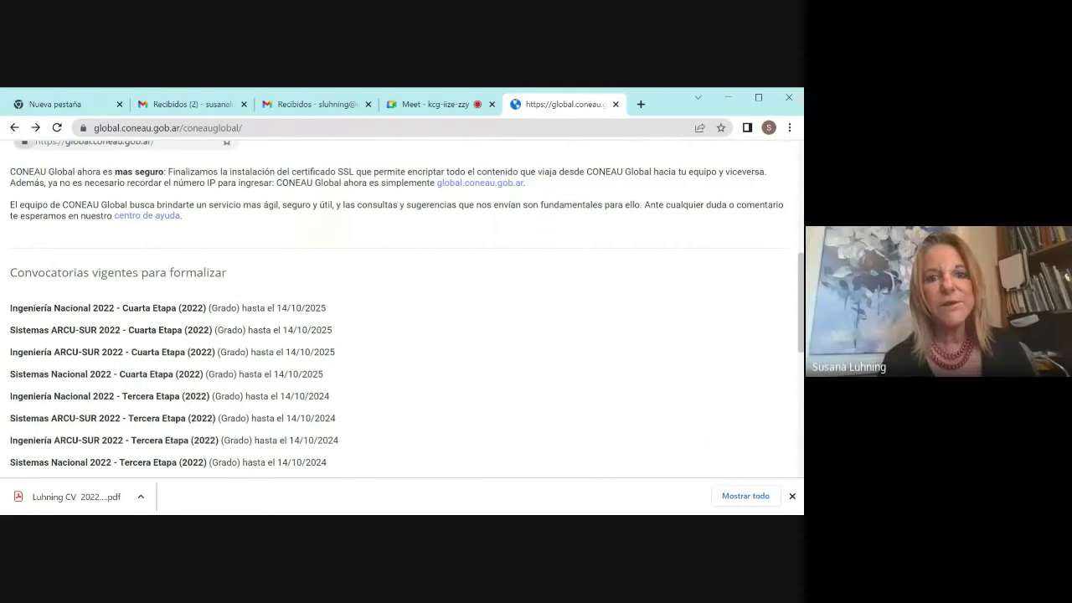
# Step: Check the Google Meet call, then return to the CONEAU Global home page scrolled to the top
pyautogui.click(442, 105)
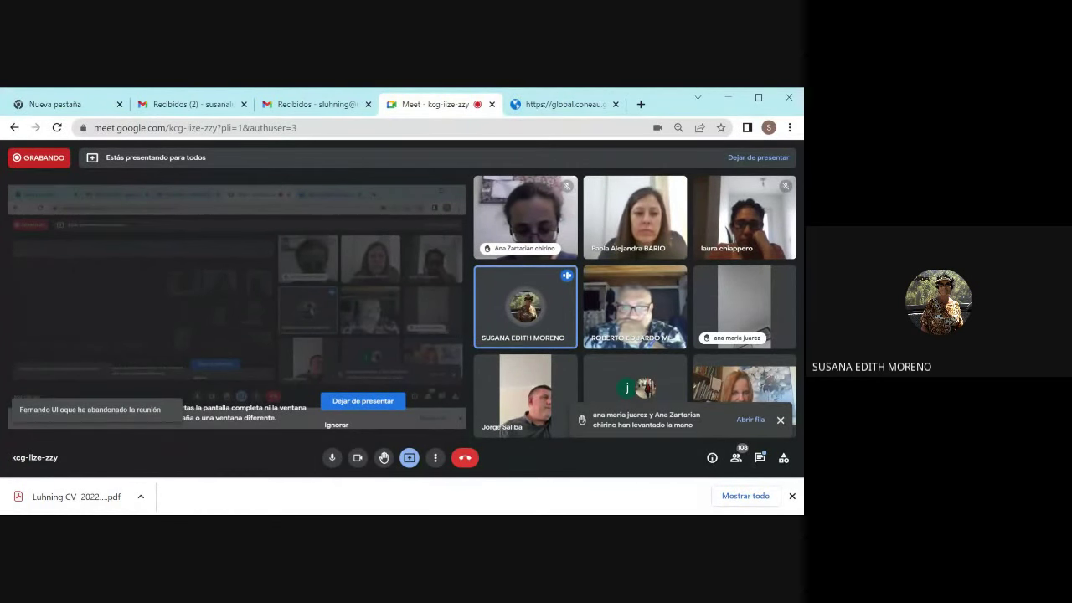
pyautogui.click(577, 111)
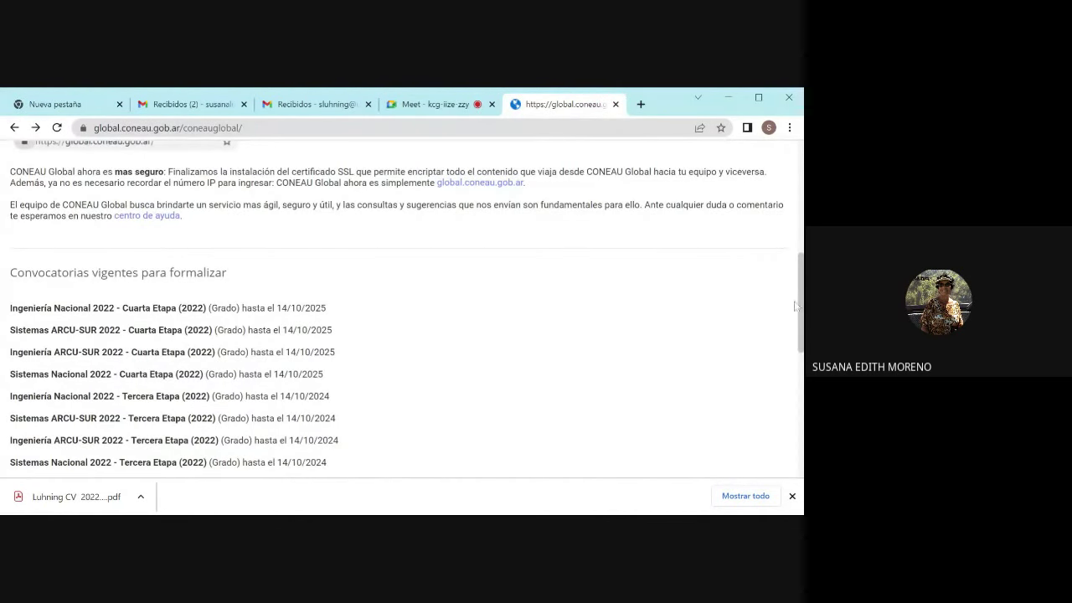
pyautogui.moveTo(802, 314); pyautogui.dragTo(781, 202)
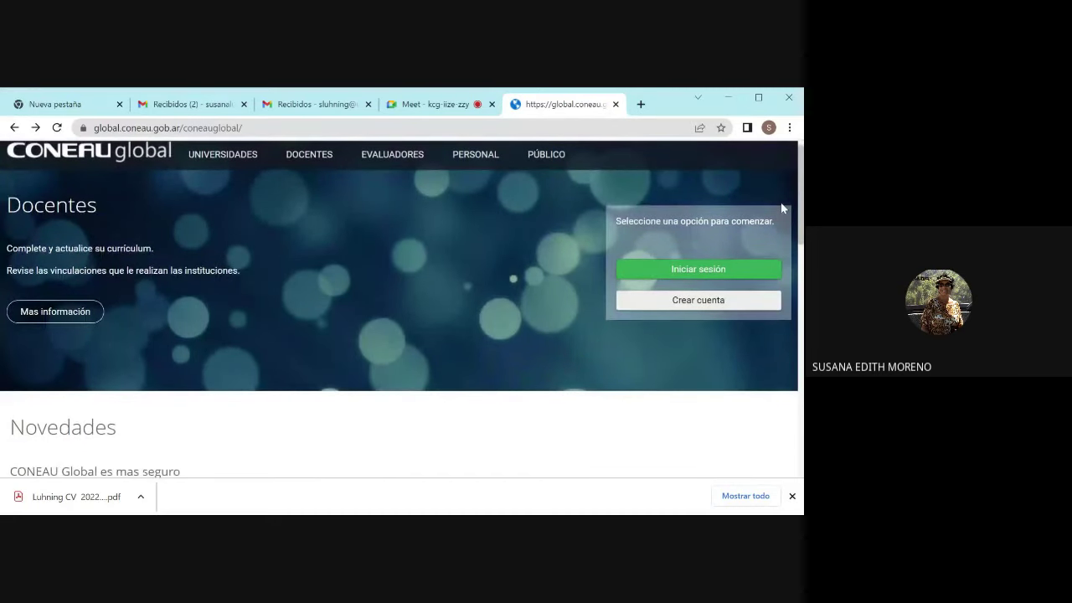
# Step: Open the DOCENTES information page and select all its text
pyautogui.scroll(1, 780, 202)
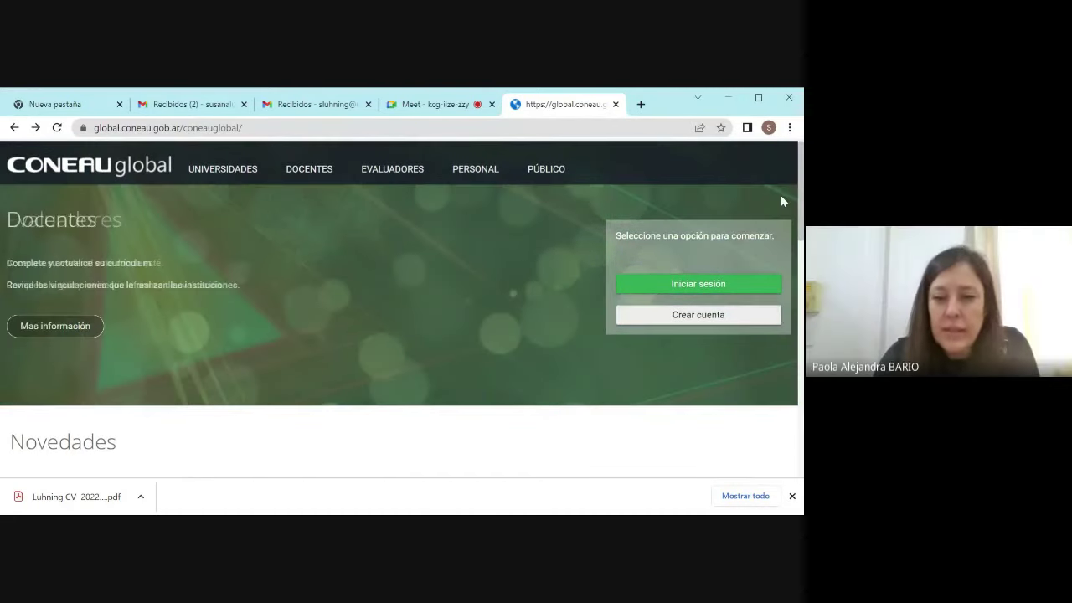
pyautogui.click(308, 171)
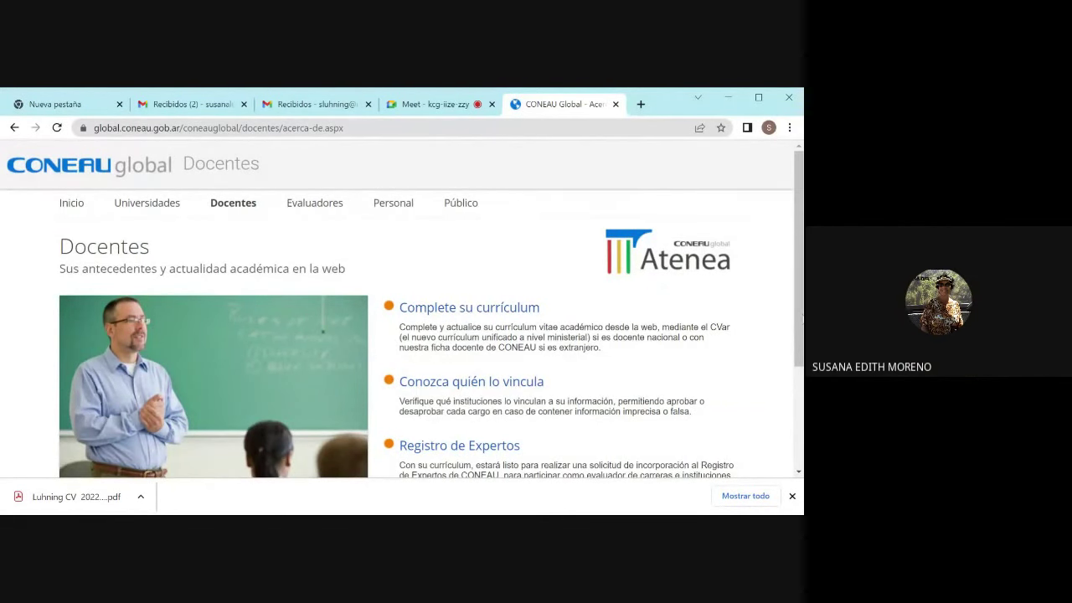
pyautogui.hotkey('ctrl', 'a')
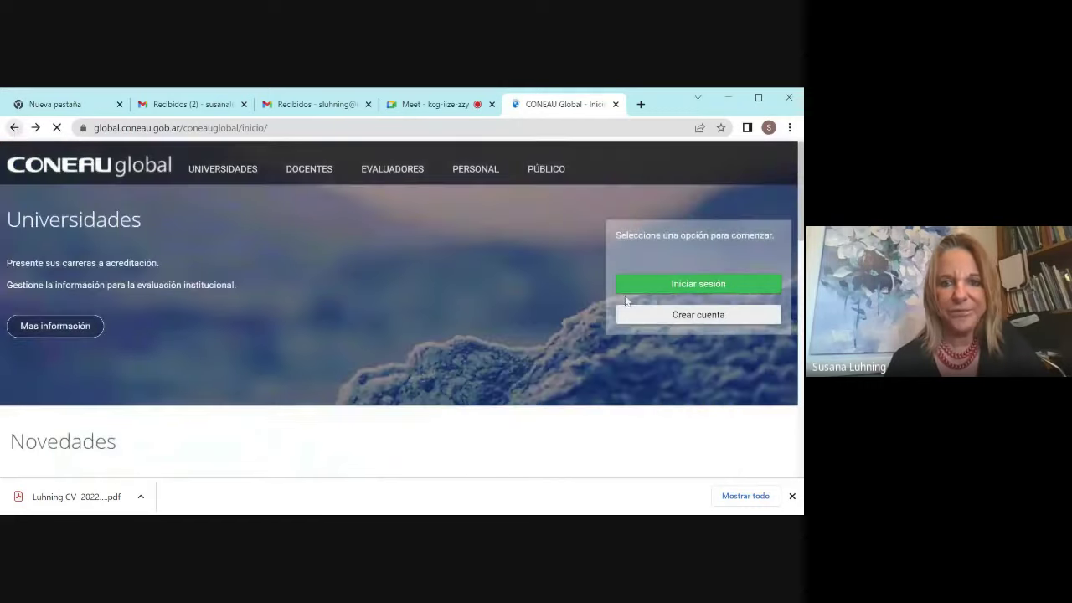
pyautogui.click(628, 285)
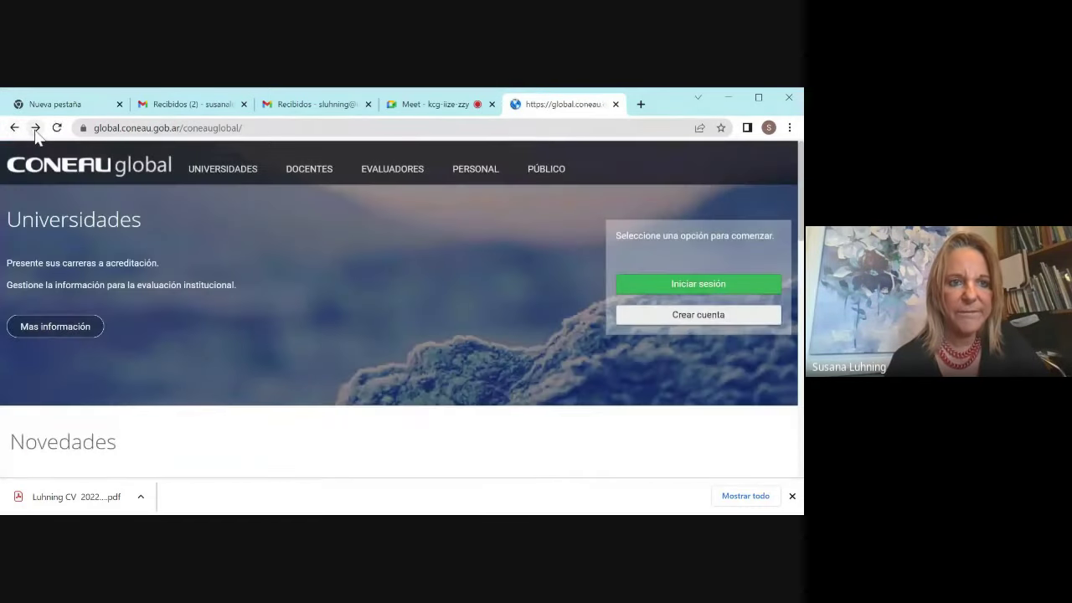
# Step: Step back through history to the home page, then reopen the Docentes page and scroll down
pyautogui.click(35, 129)
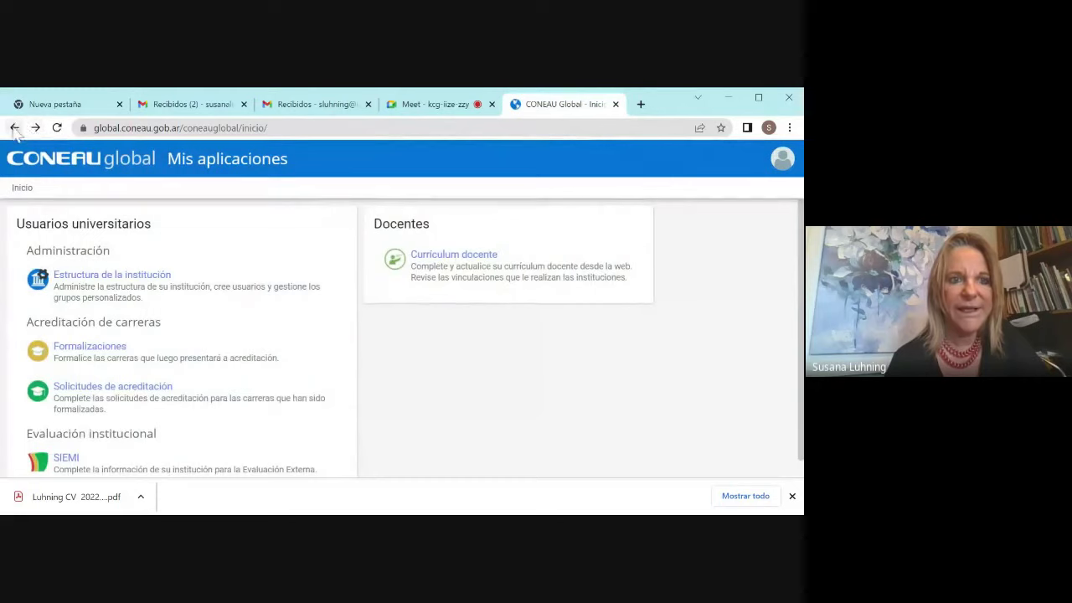
pyautogui.click(14, 128)
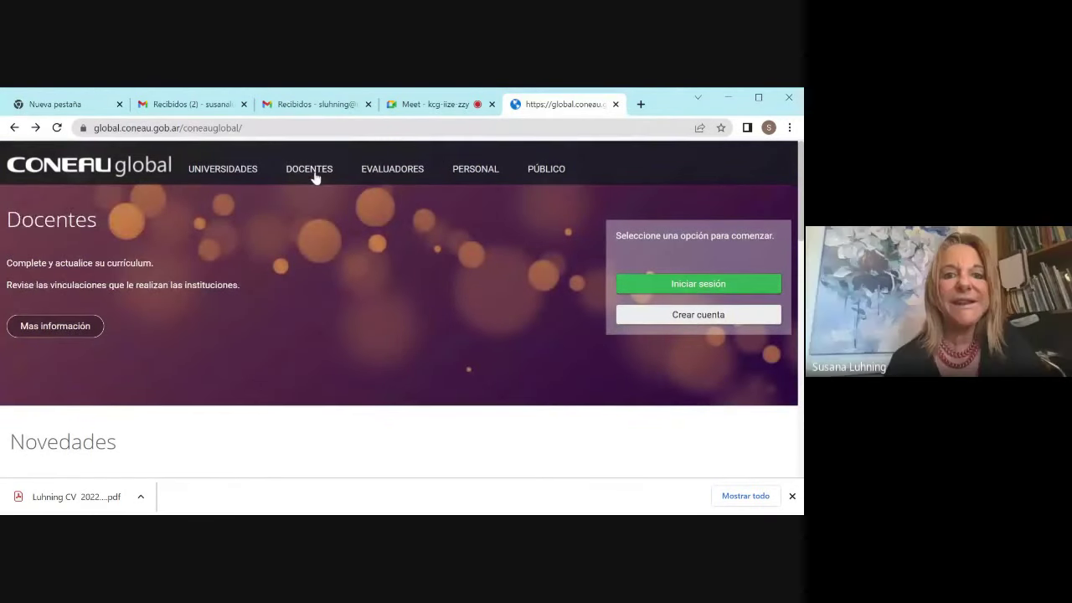
pyautogui.click(314, 173)
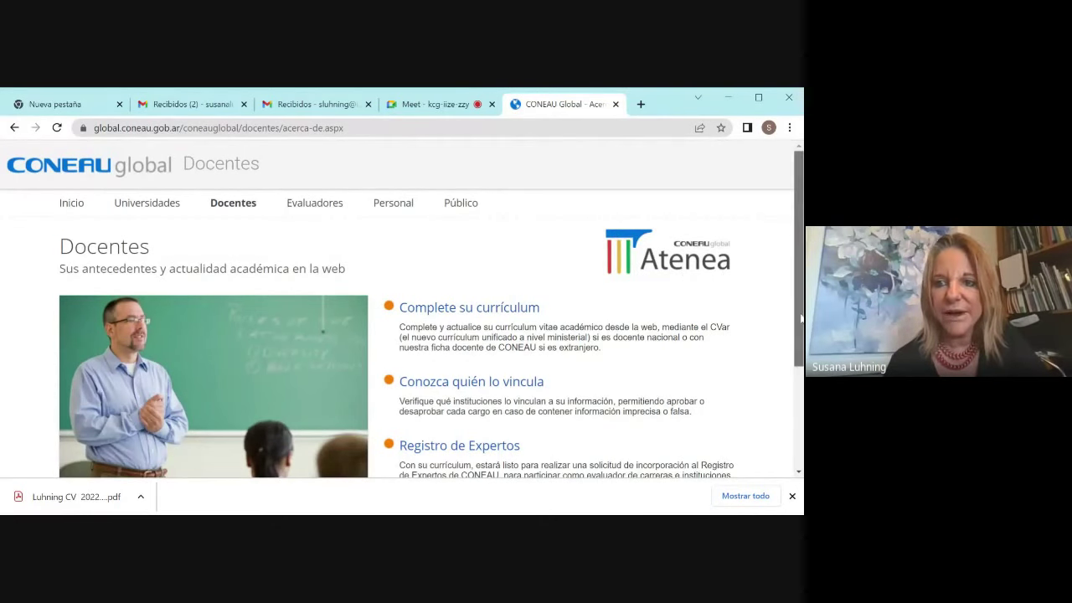
pyautogui.moveTo(802, 319); pyautogui.dragTo(798, 401)
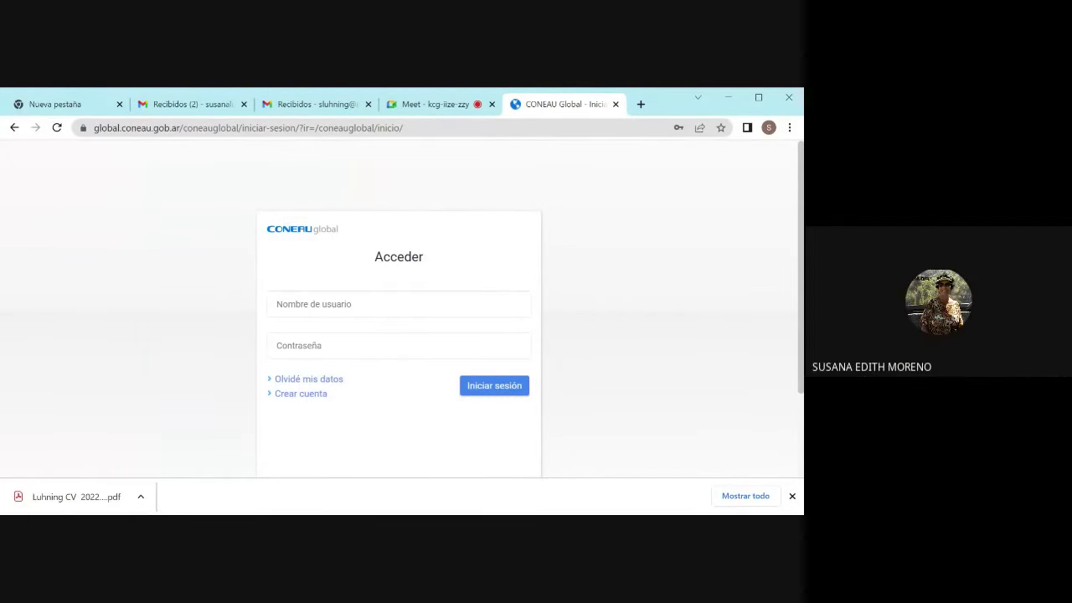
# Step: Sign in to CONEAU Global with the saved username and password
pyautogui.click(331, 304)
pyautogui.click(331, 337)
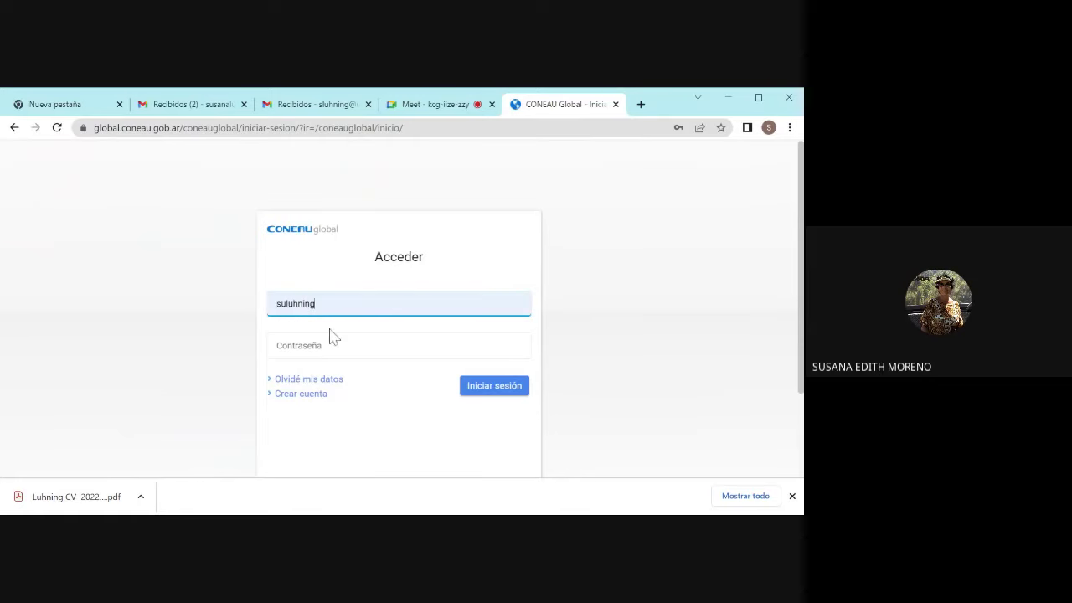
pyautogui.click(332, 344)
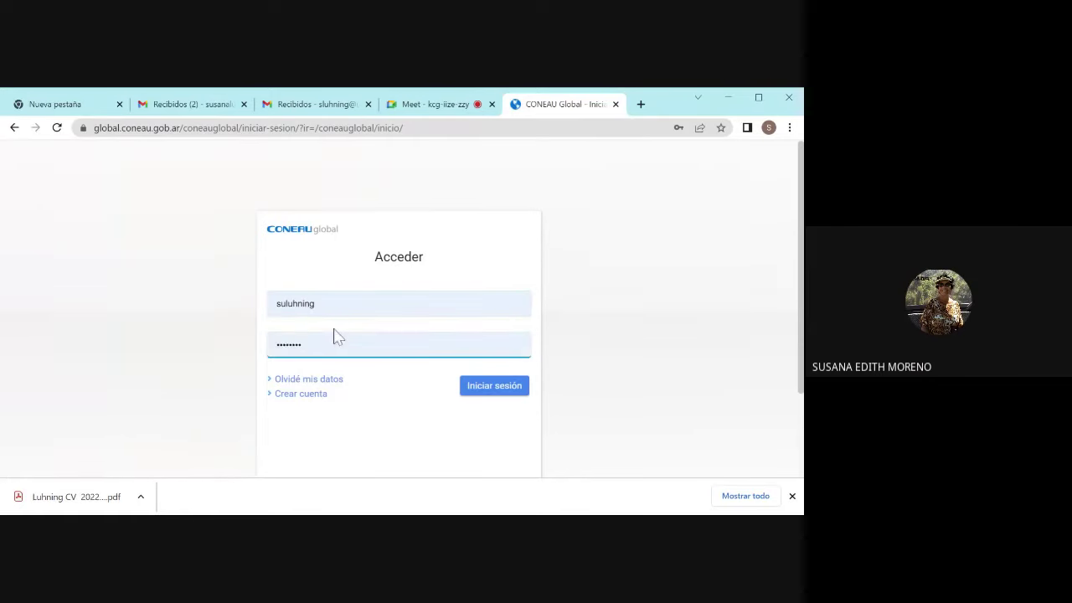
pyautogui.click(486, 384)
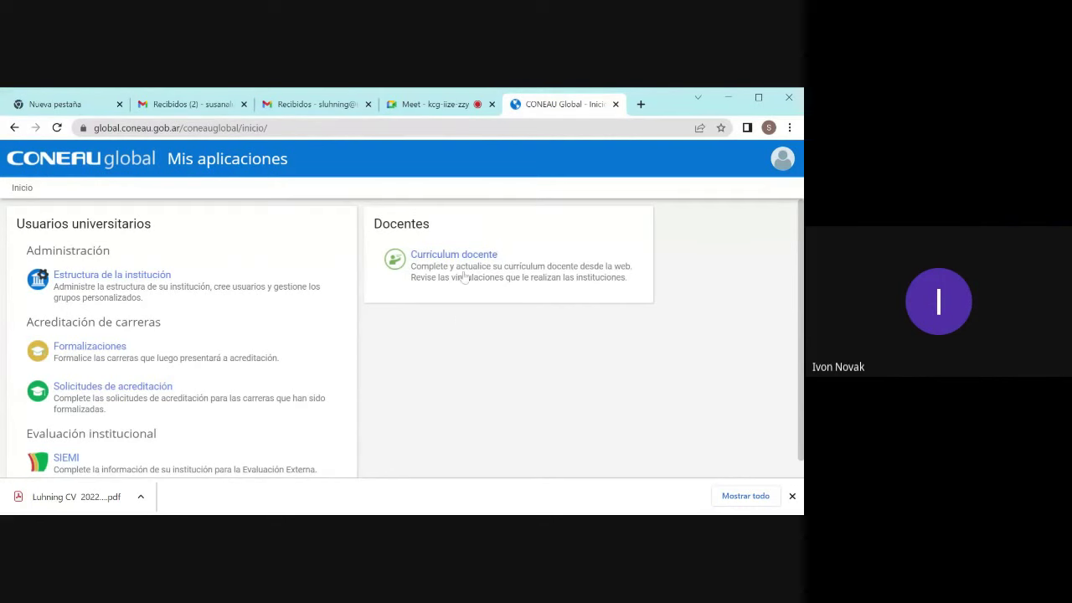
# Step: Check the Meet call, then return to CONEAU Global and go back to the sign-in page
pyautogui.click(437, 107)
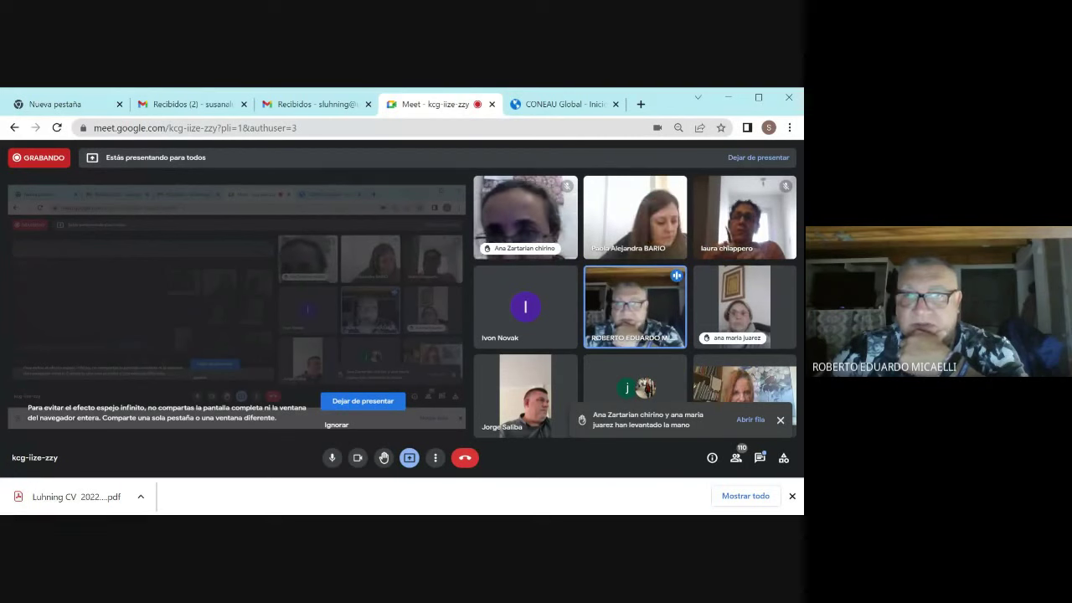
pyautogui.click(588, 108)
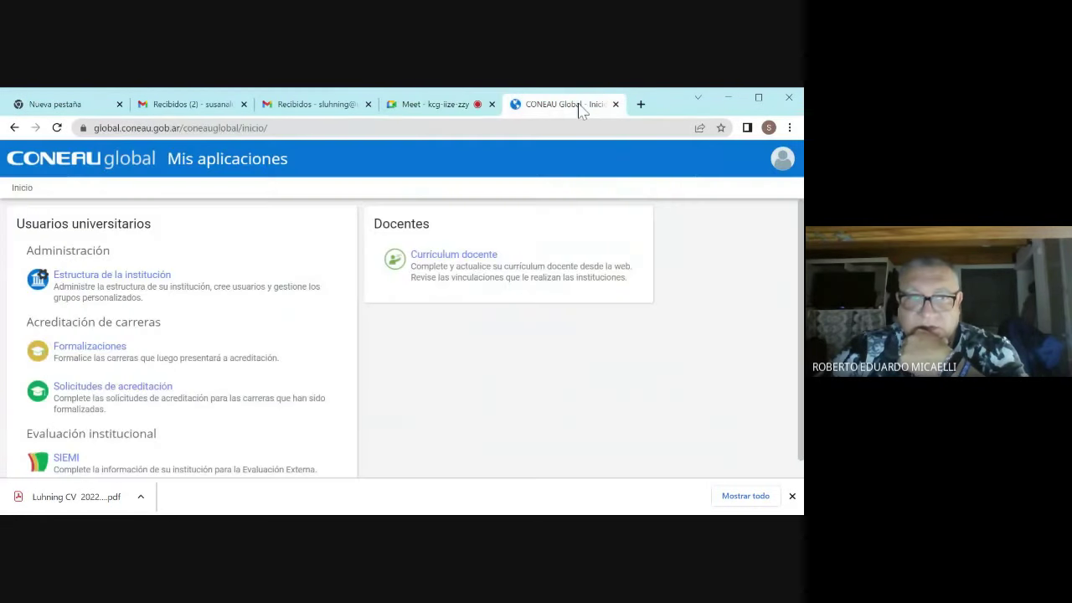
pyautogui.click(14, 127)
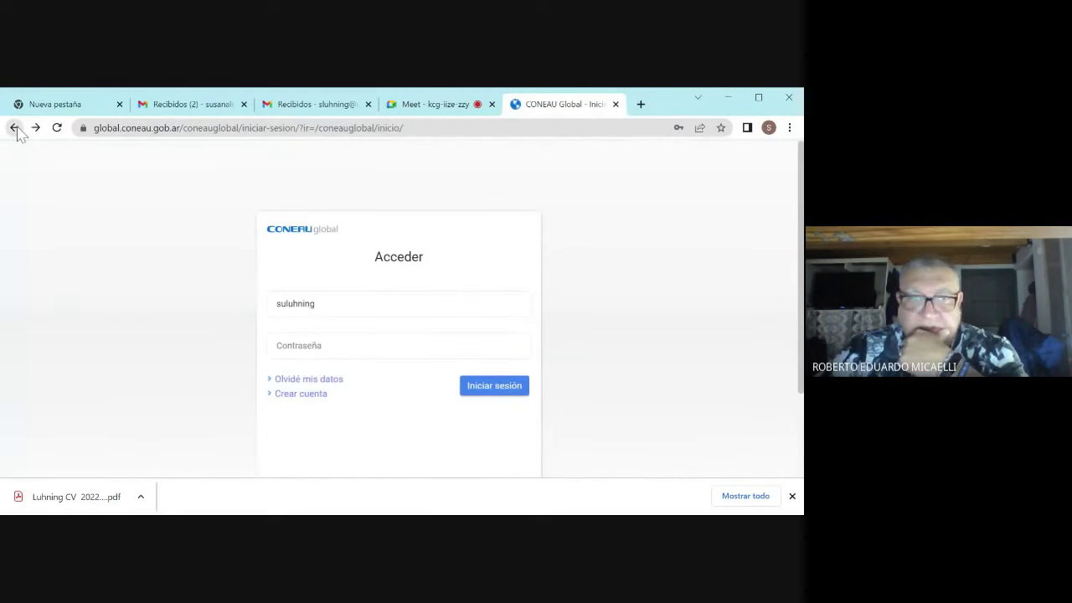
# Step: Go back to the Docentes acerca-de page, scroll through it, then back to the home page
pyautogui.click(15, 127)
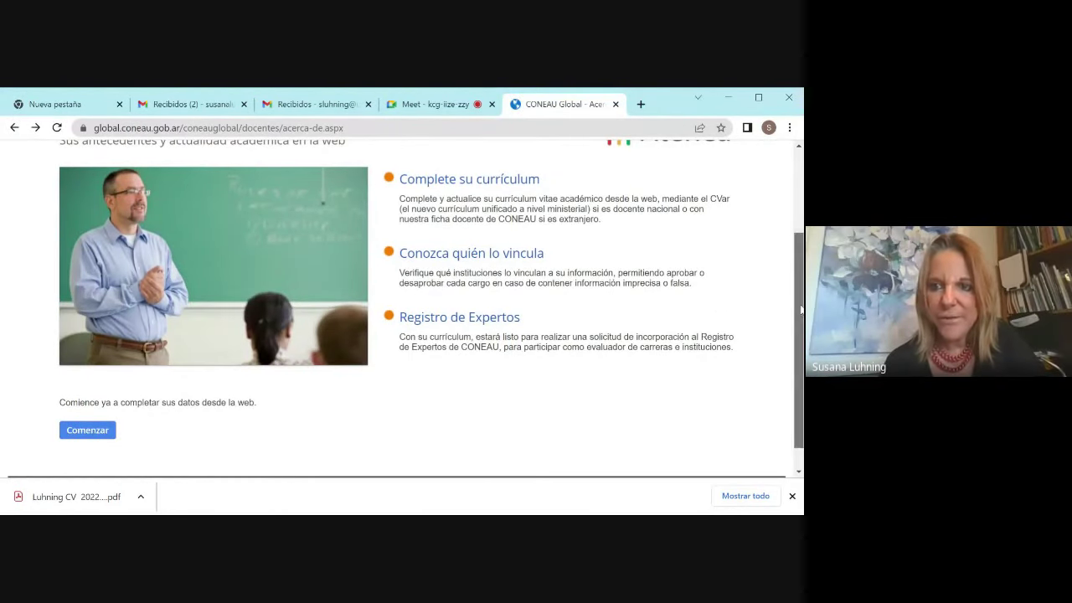
pyautogui.scroll(2, 402, 309)
pyautogui.scroll(-1, 402, 314)
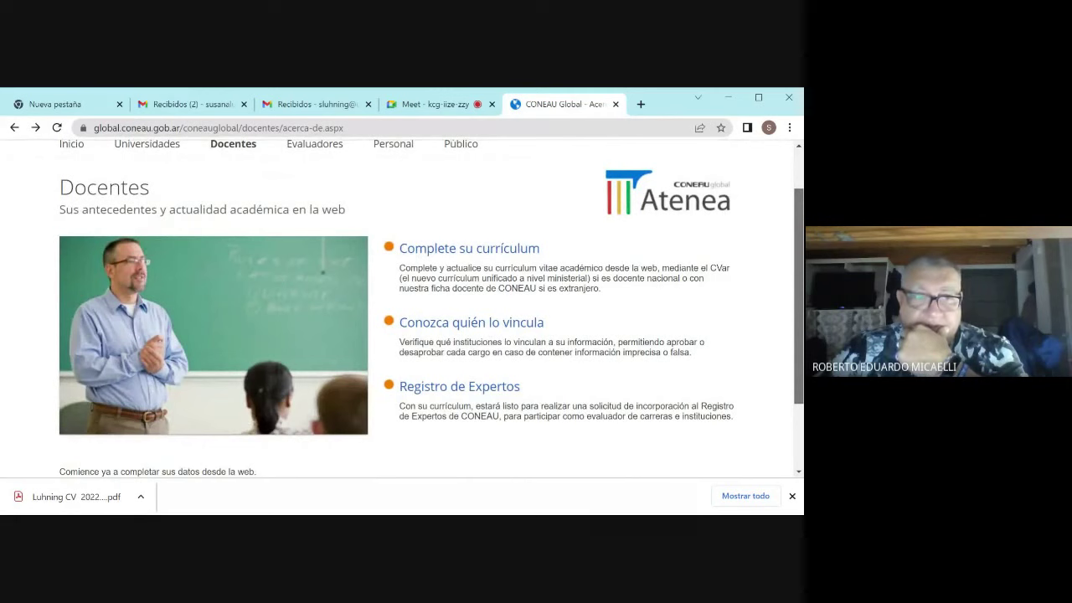
pyautogui.scroll(1, 402, 308)
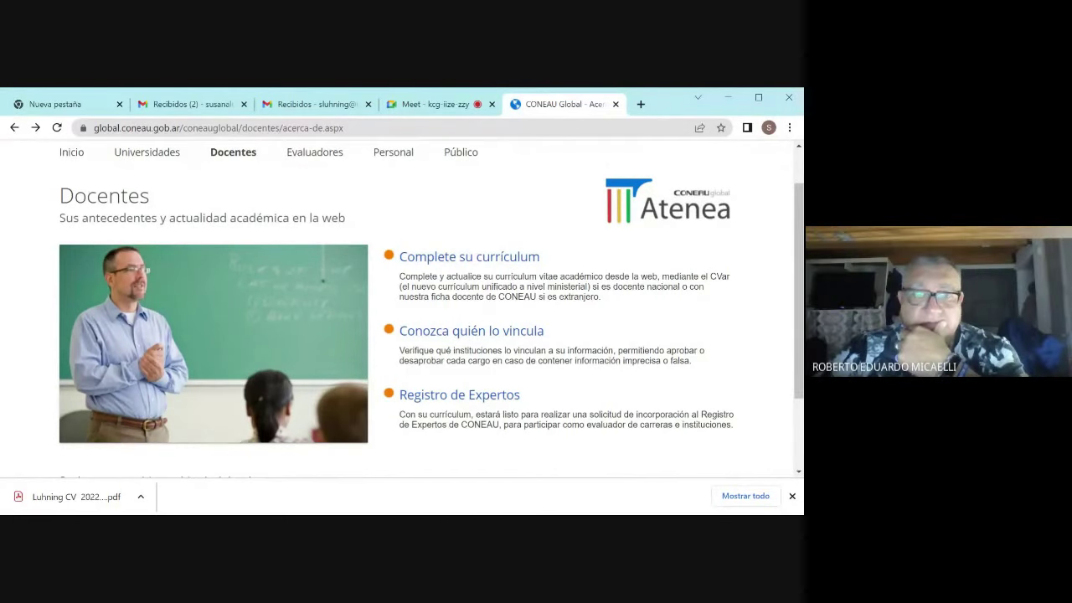
pyautogui.click(13, 129)
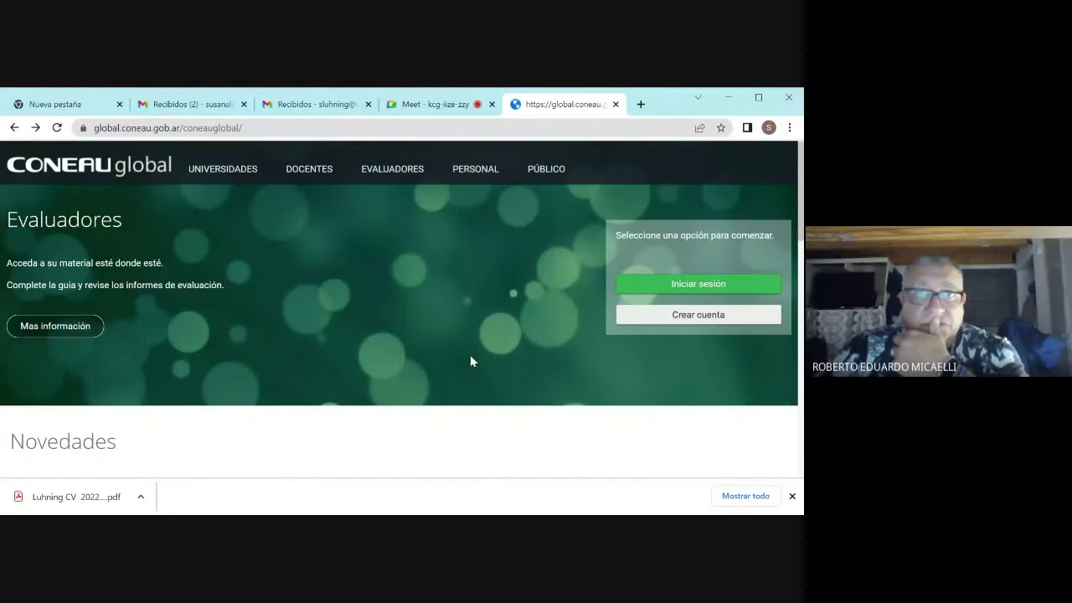
# Step: Open Mis aplicaciones via Iniciar sesión, return home, then open and scroll the DOCENTES page
pyautogui.click(676, 290)
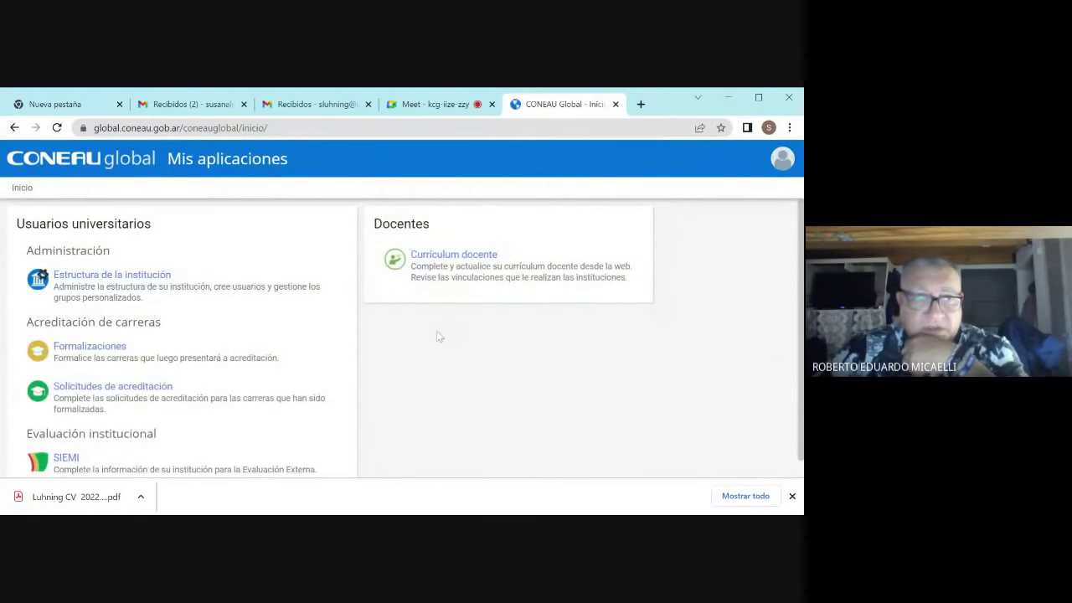
pyautogui.scroll(-1, 788, 369)
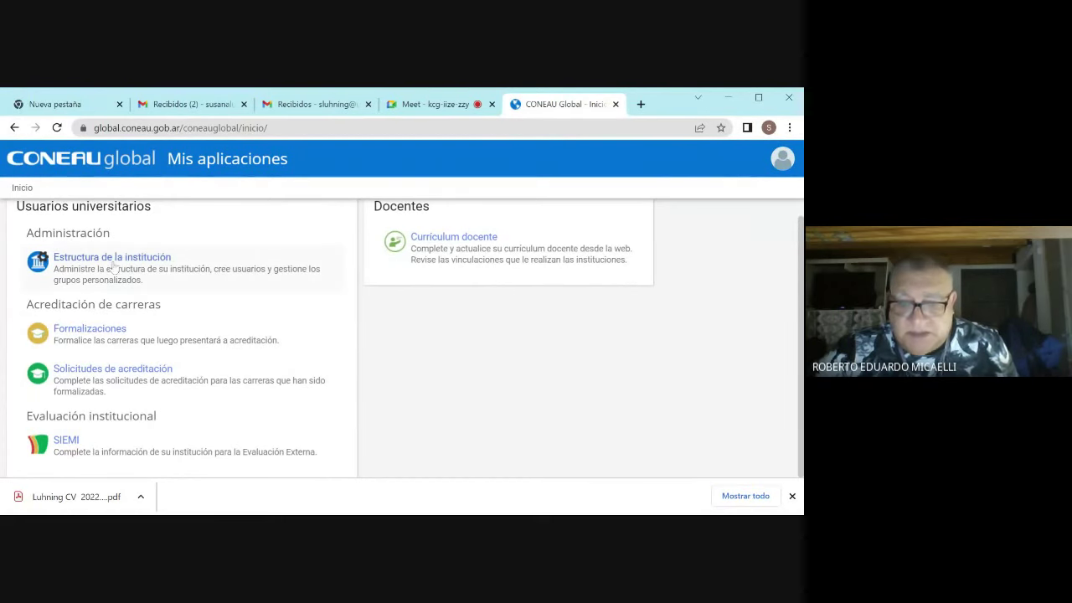
pyautogui.click(15, 128)
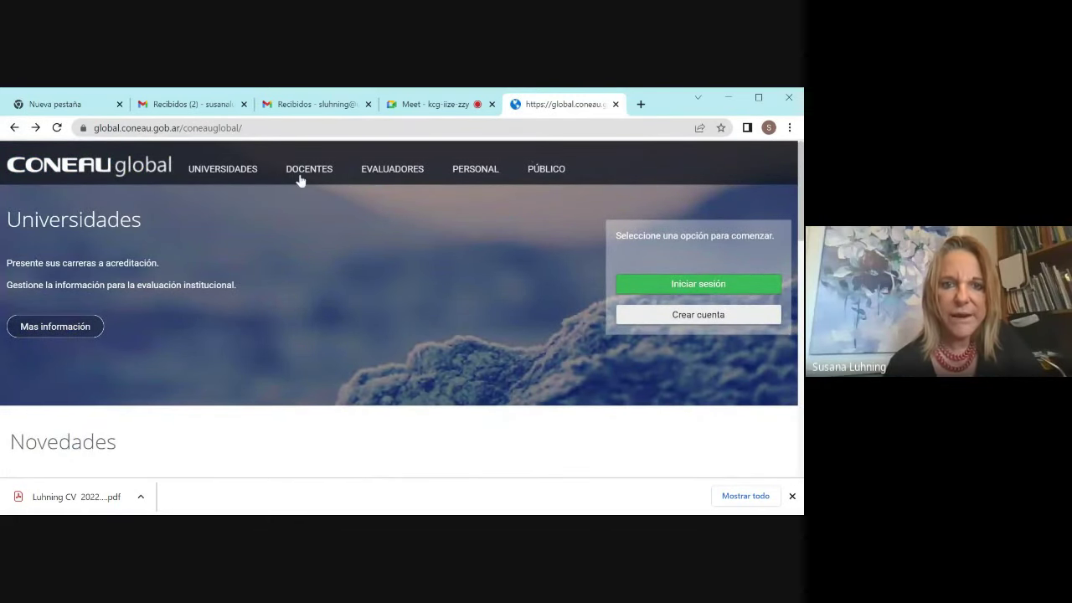
pyautogui.click(301, 178)
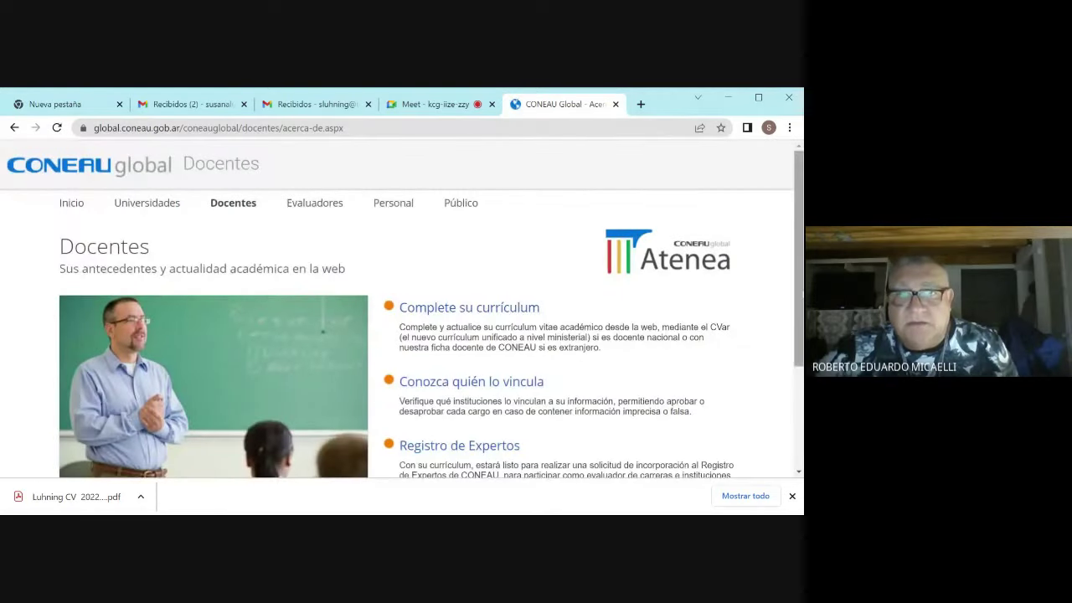
pyautogui.scroll(-2, 796, 423)
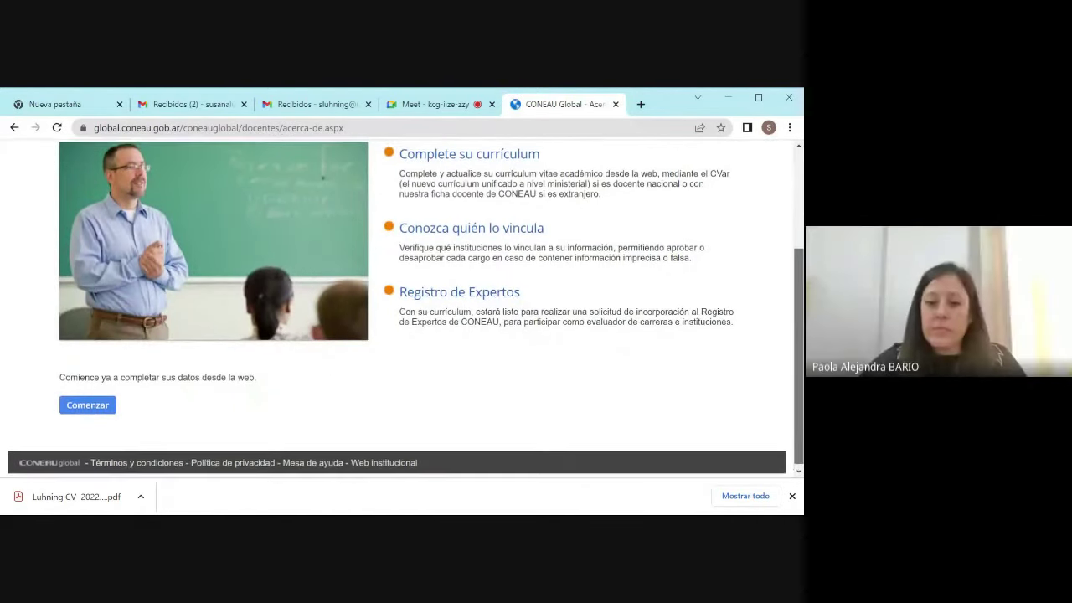
pyautogui.scroll(2, 799, 274)
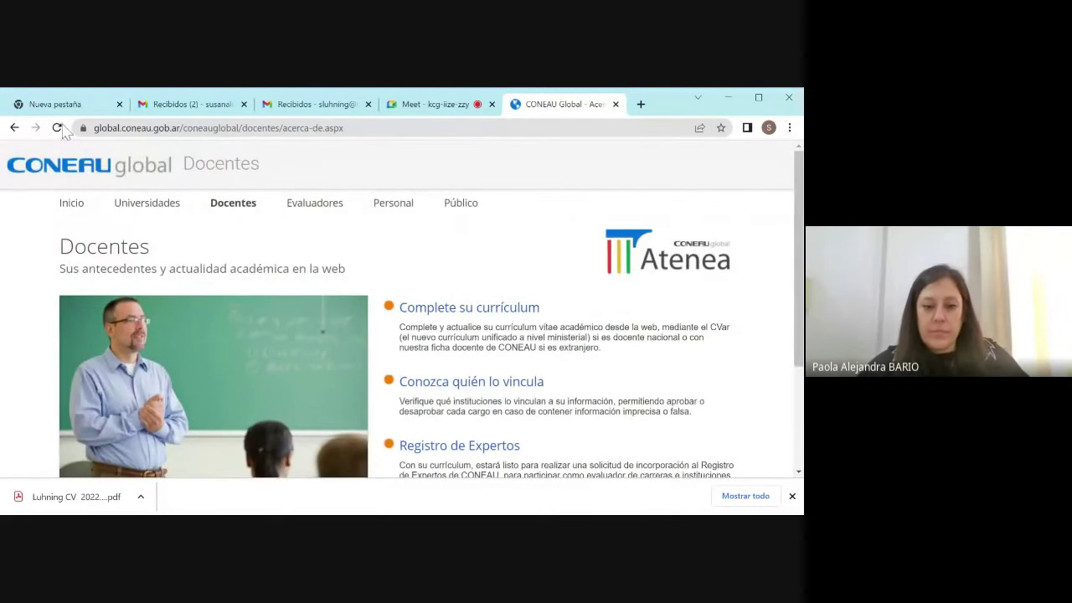
# Step: Return to the home page and scroll down to Novedades and Convocatorias vigentes para formalizar
pyautogui.click(15, 128)
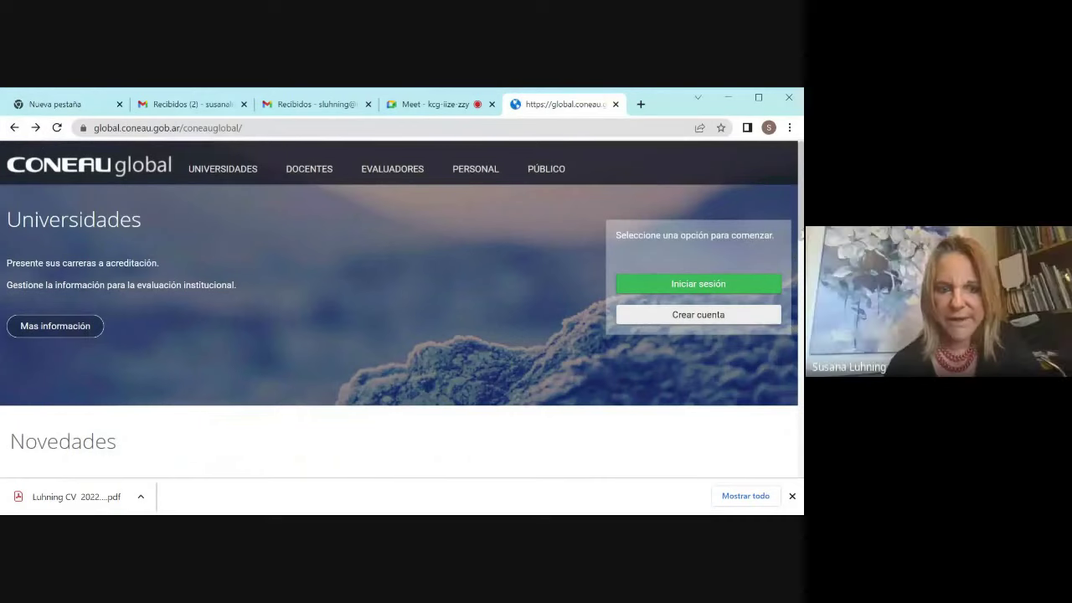
pyautogui.scroll(-15, 802, 234)
pyautogui.scroll(15, 801, 335)
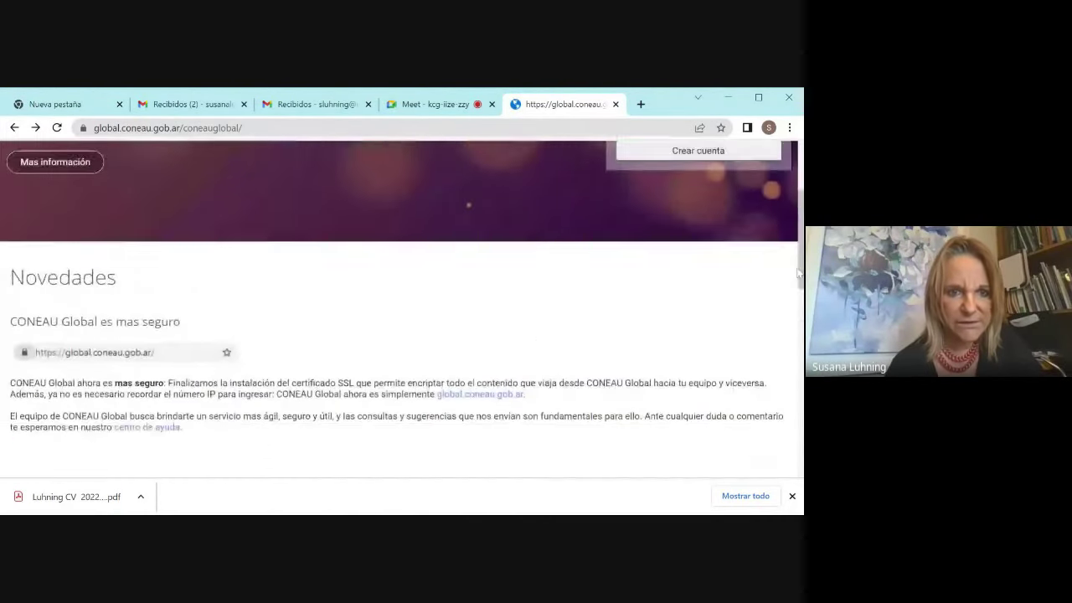
pyautogui.scroll(-5, 801, 335)
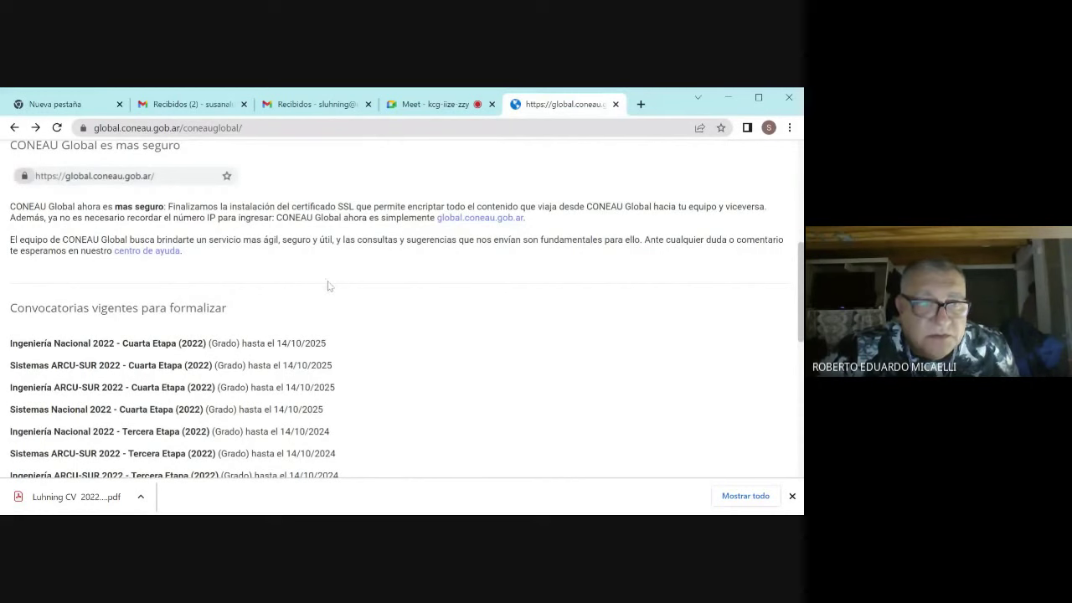
# Step: Browse the centro de ayuda topics and the Atenea Currículum docente help, then return to the help center
pyautogui.click(166, 254)
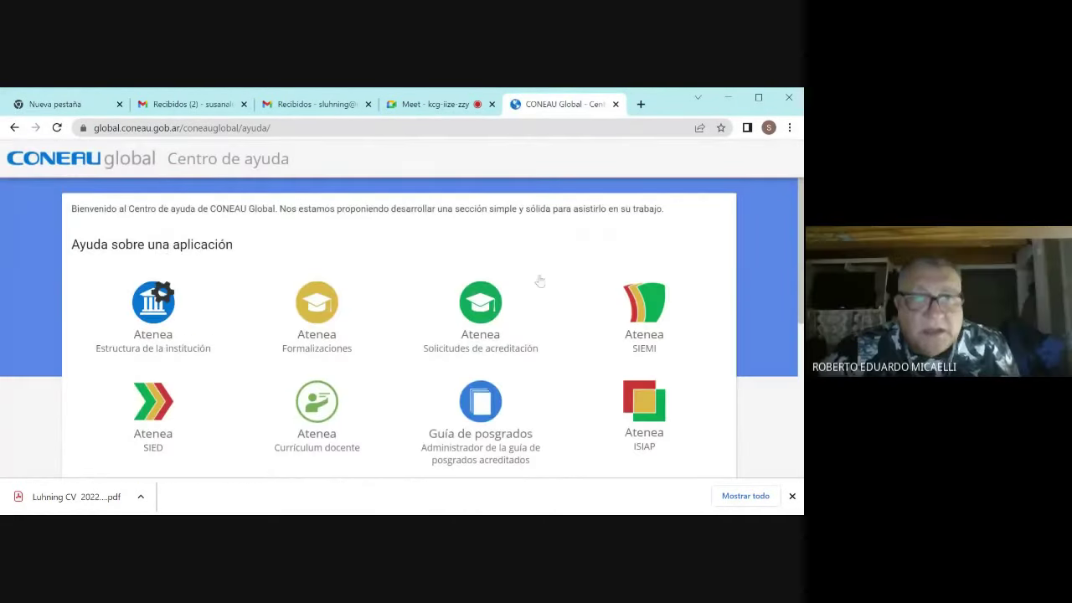
pyautogui.scroll(-1, 727, 325)
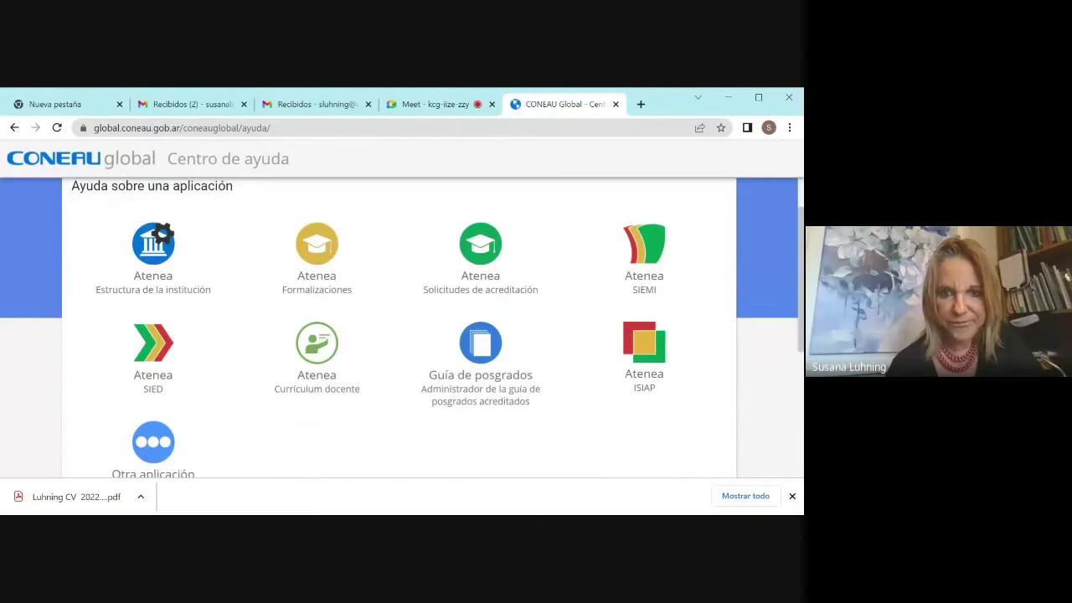
pyautogui.scroll(-2, 728, 325)
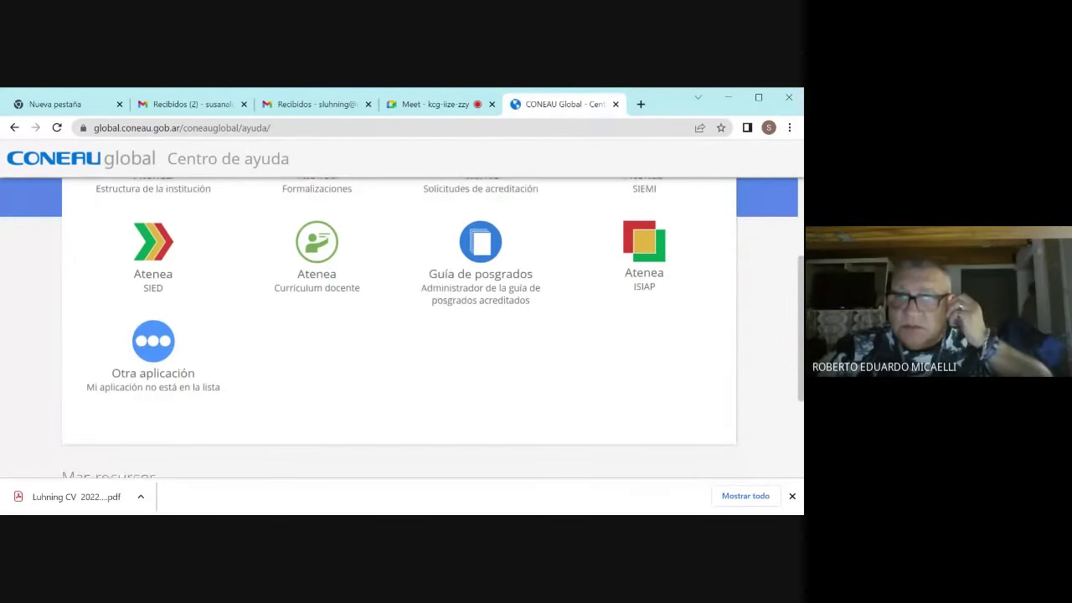
pyautogui.scroll(-3, 788, 442)
pyautogui.scroll(5, 773, 371)
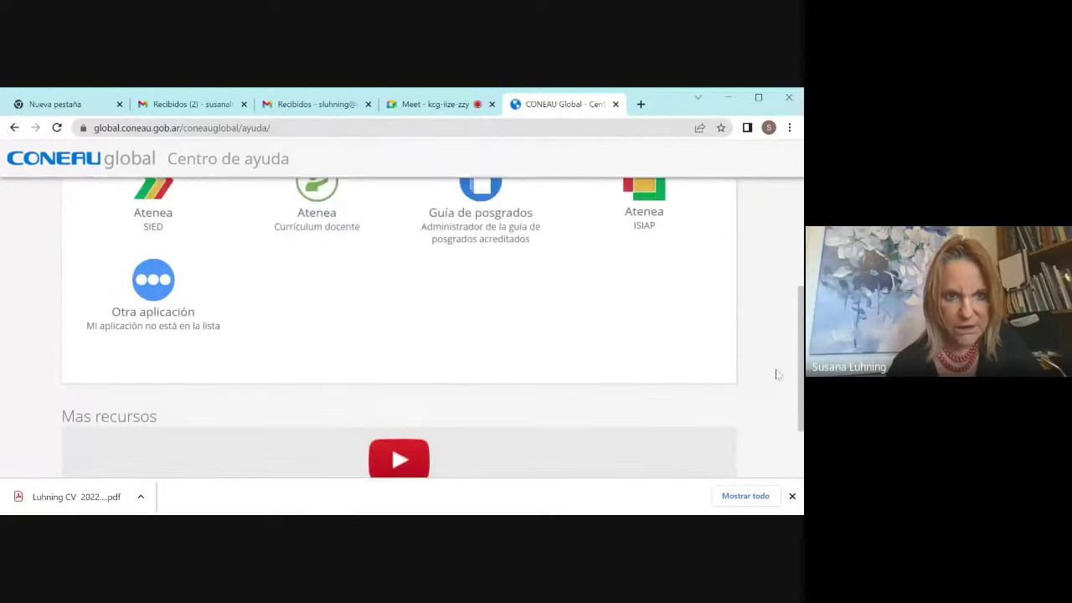
pyautogui.scroll(1, 771, 264)
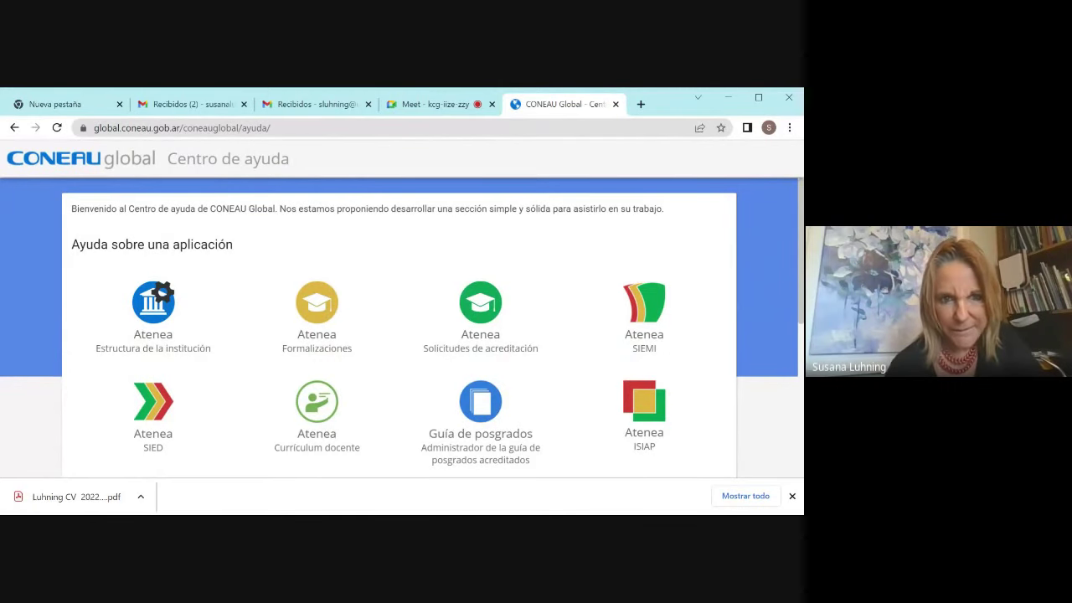
pyautogui.click(318, 430)
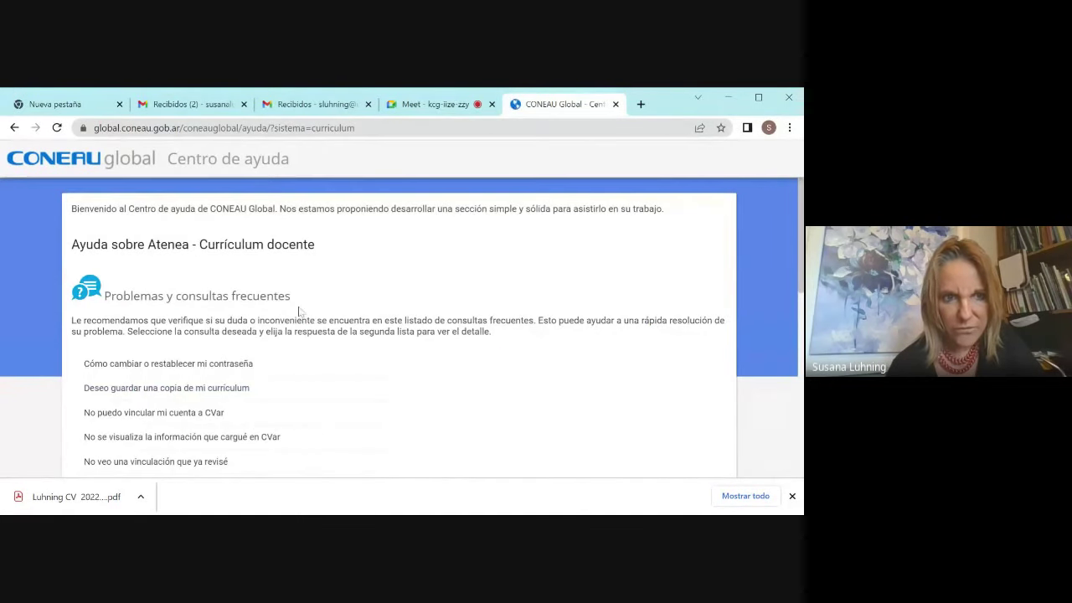
pyautogui.click(15, 128)
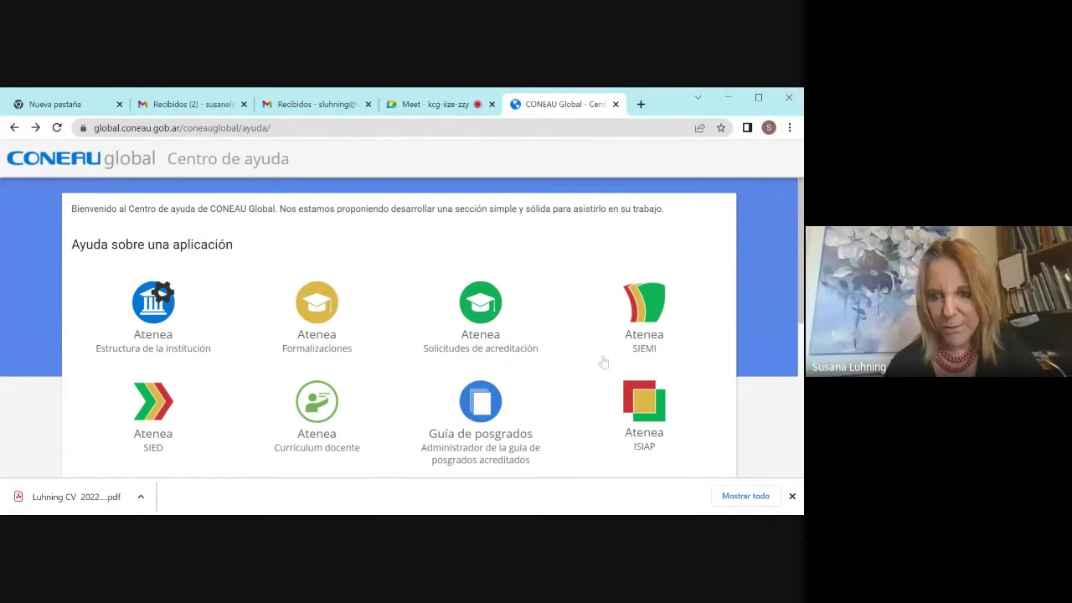
# Step: Go back from the help center to the home page and scroll to the Novedades note
pyautogui.click(14, 128)
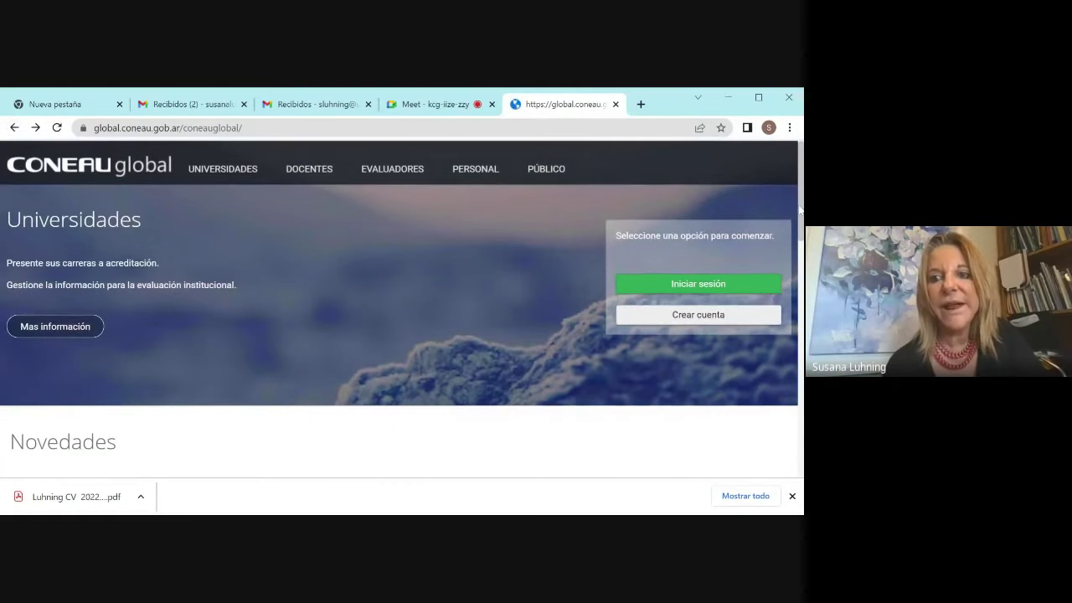
pyautogui.moveTo(801, 210); pyautogui.dragTo(803, 286)
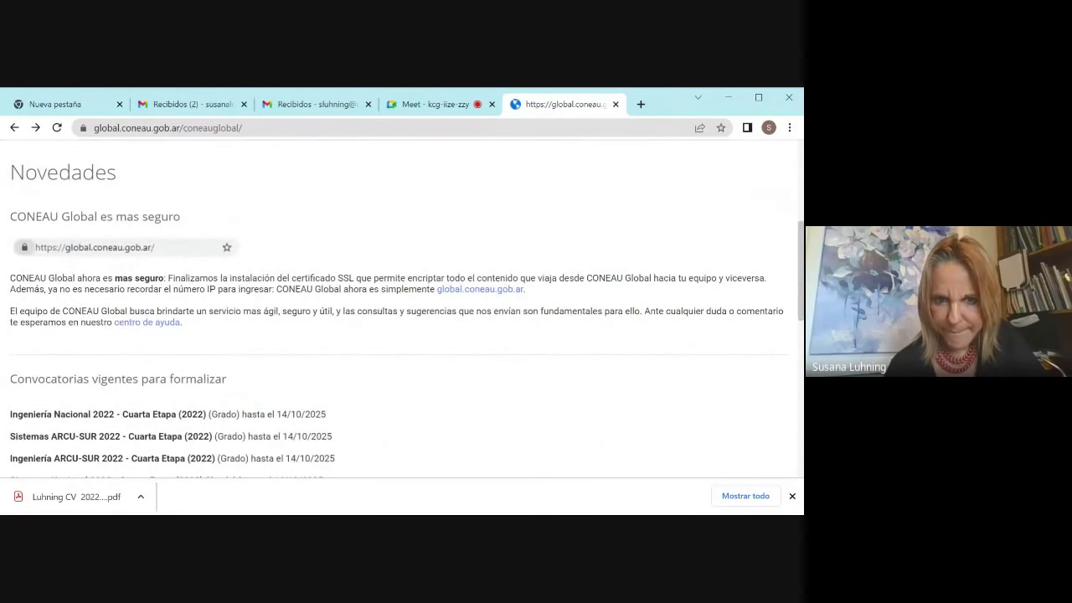
pyautogui.moveTo(802, 308); pyautogui.dragTo(802, 272)
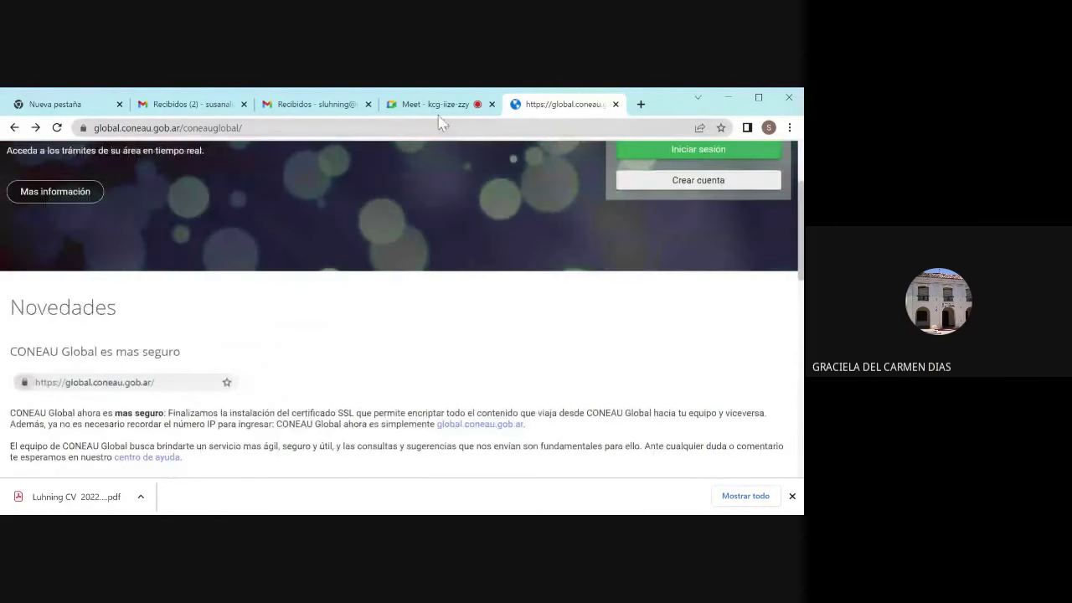
# Step: Check the Google Meet call, then return to the Mis aplicaciones page
pyautogui.click(442, 107)
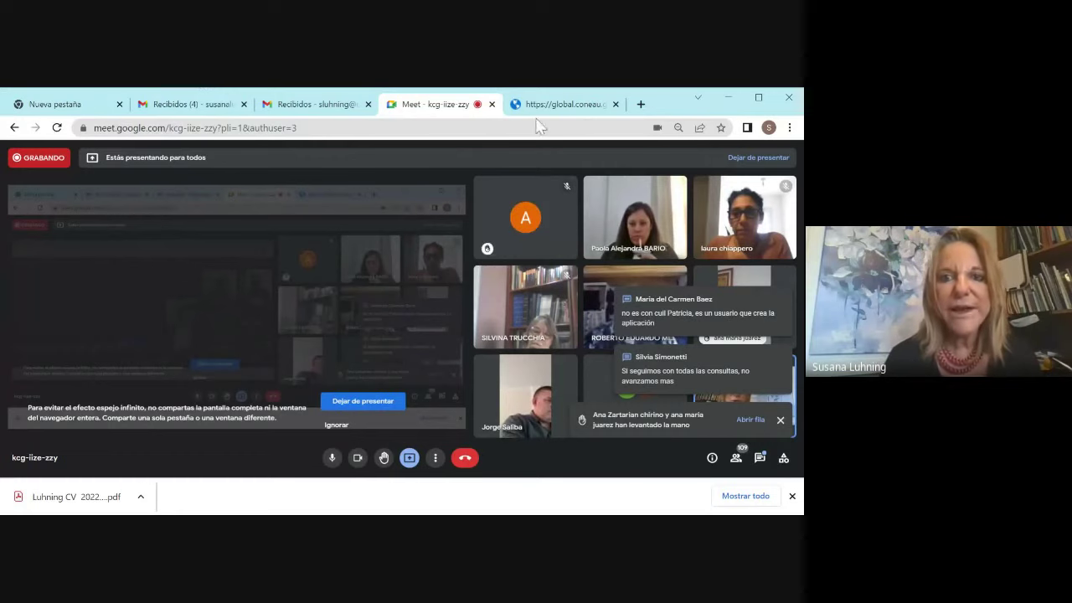
pyautogui.click(557, 104)
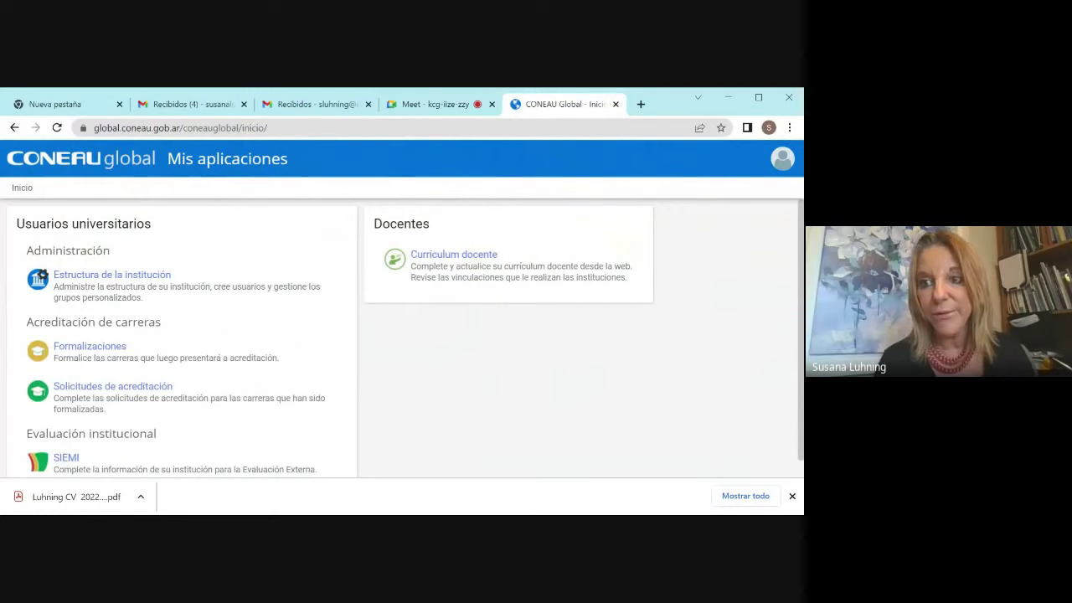
# Step: Sign out through the avatar's Cerrar sesión, log back in with username and password, then view the Meet call
pyautogui.click(783, 161)
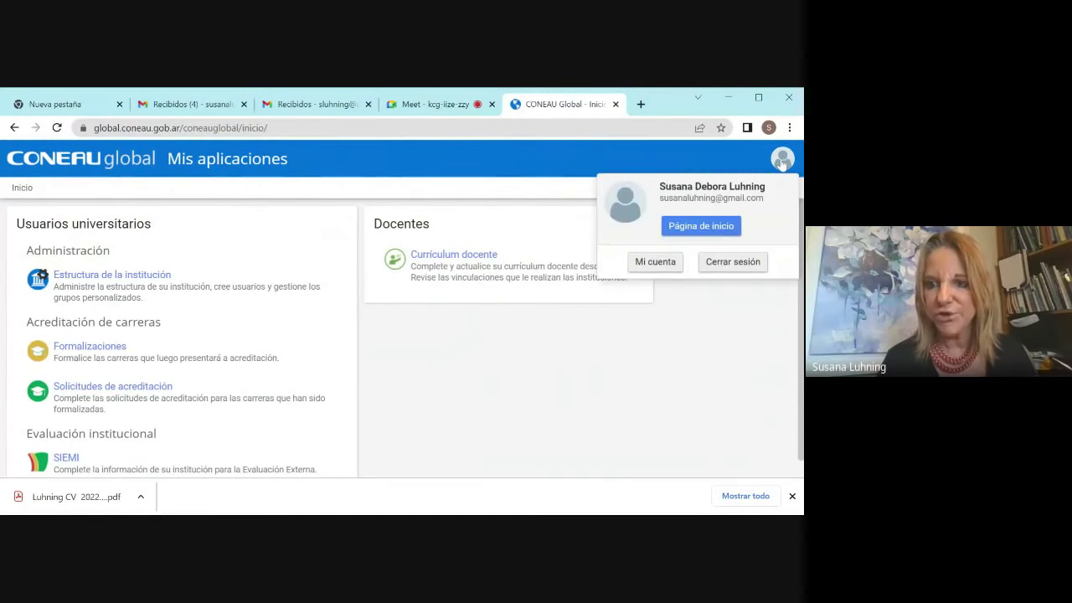
pyautogui.click(731, 264)
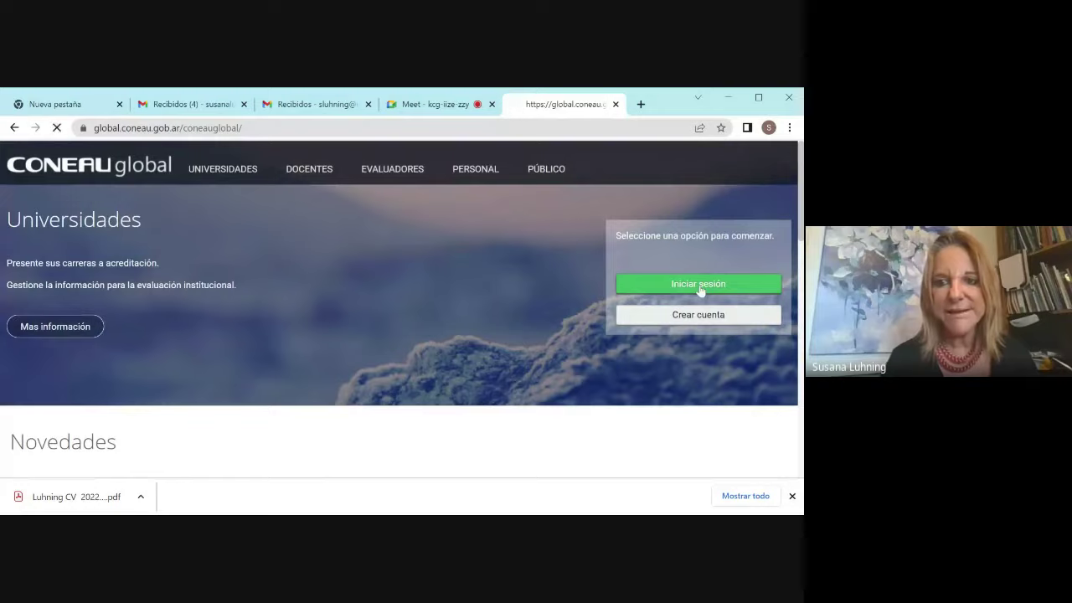
pyautogui.click(699, 286)
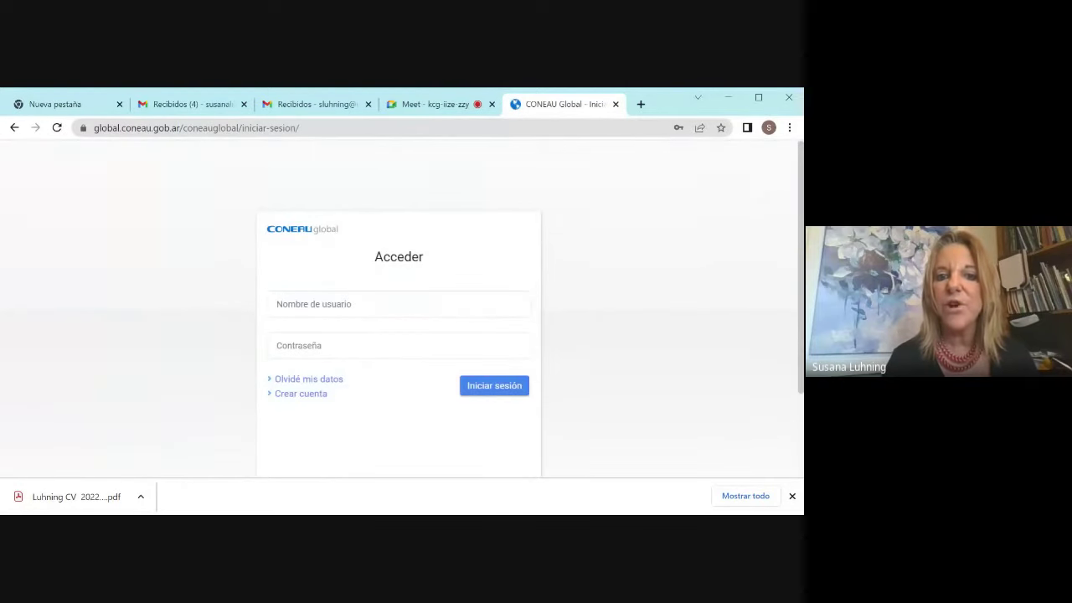
pyautogui.click(399, 304)
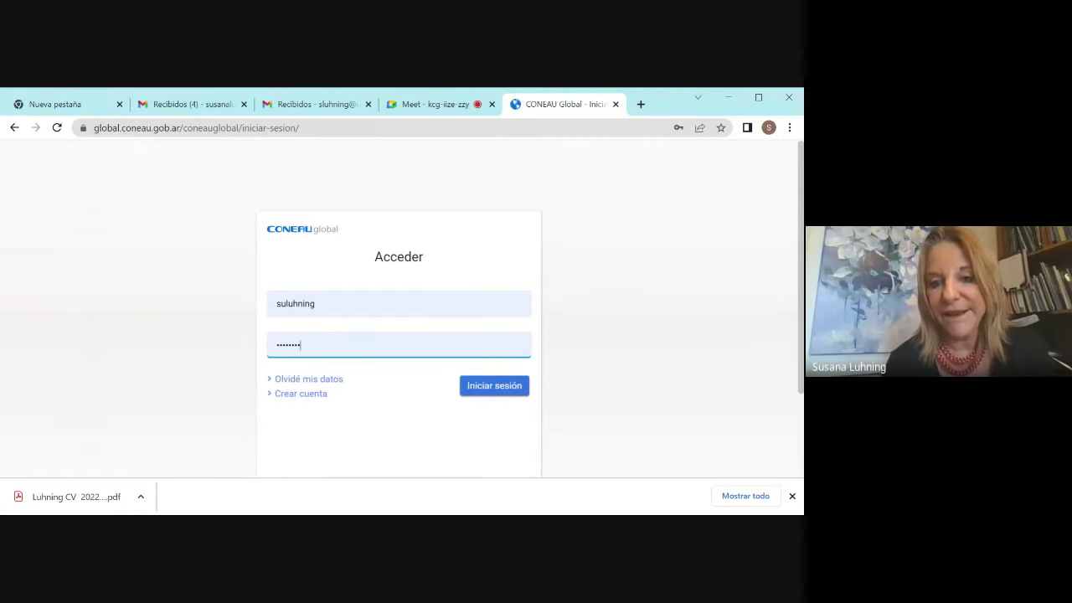
pyautogui.click(474, 391)
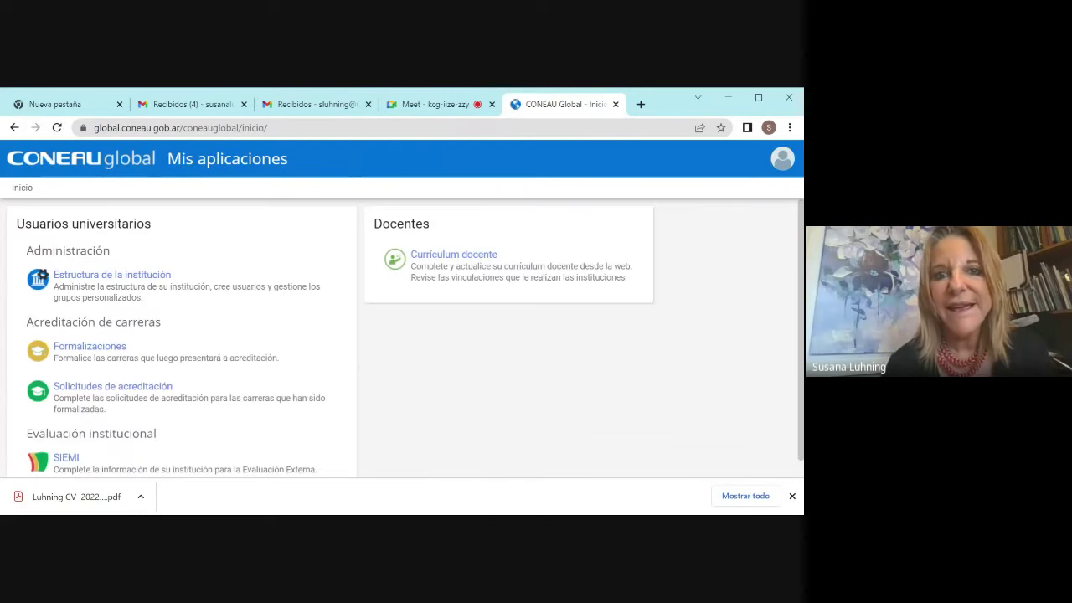
pyautogui.click(413, 107)
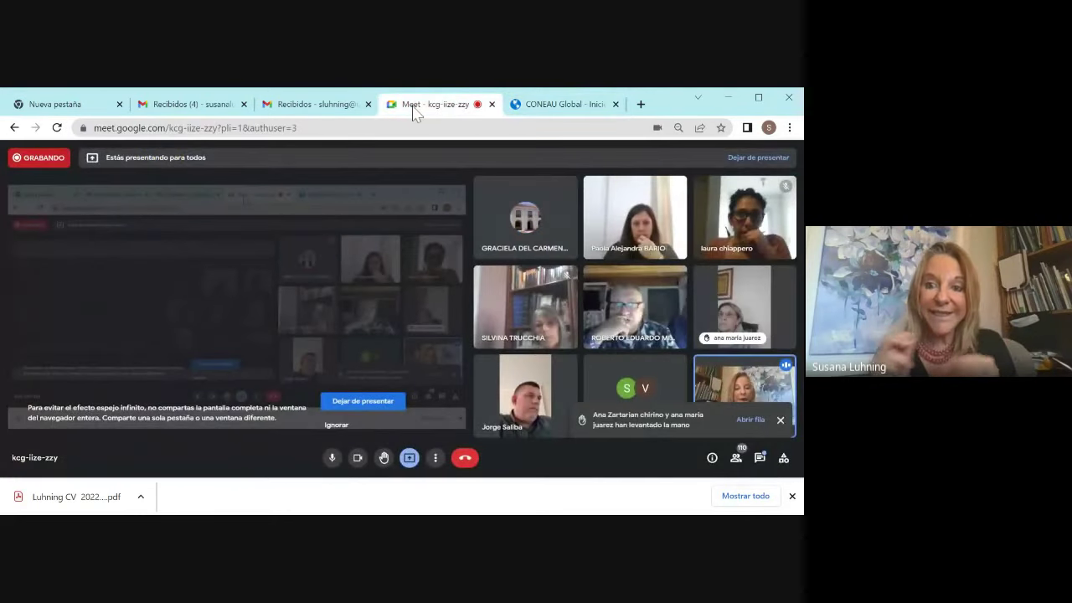
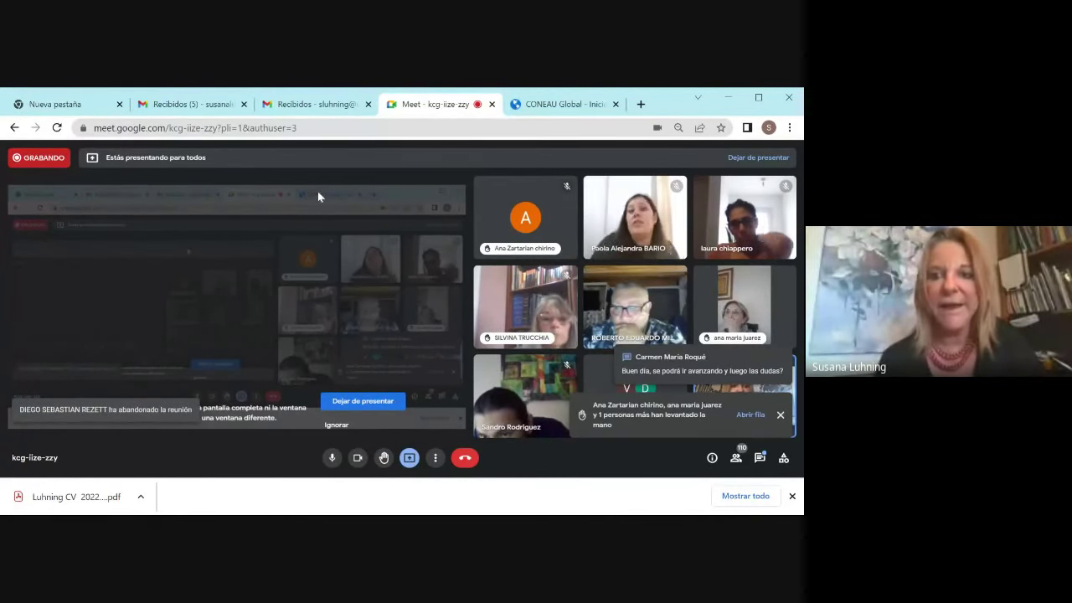
# Step: Switch the shared browser from the Meet call to the CONEAU Global Currículum docente page
pyautogui.click(559, 108)
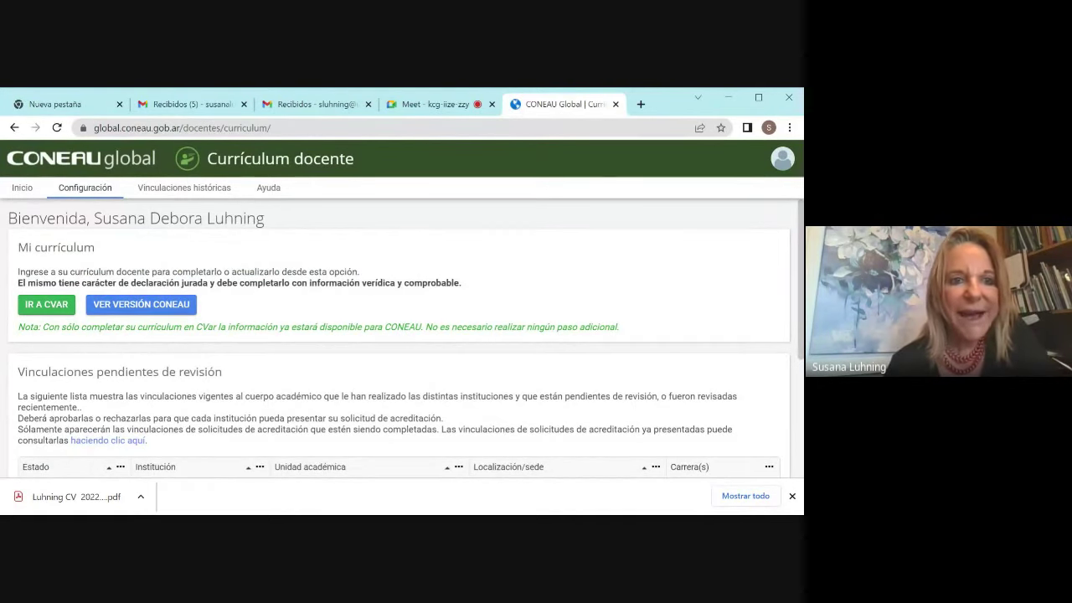
# Step: In Configuración, confirm CVar as the curriculum origin and accept
pyautogui.click(84, 189)
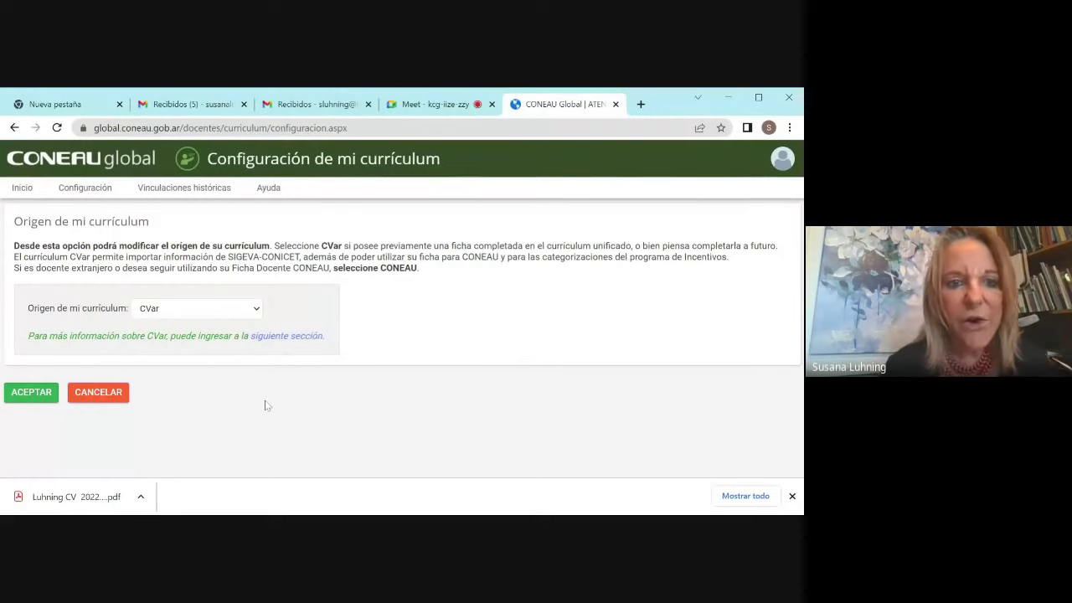
pyautogui.click(258, 309)
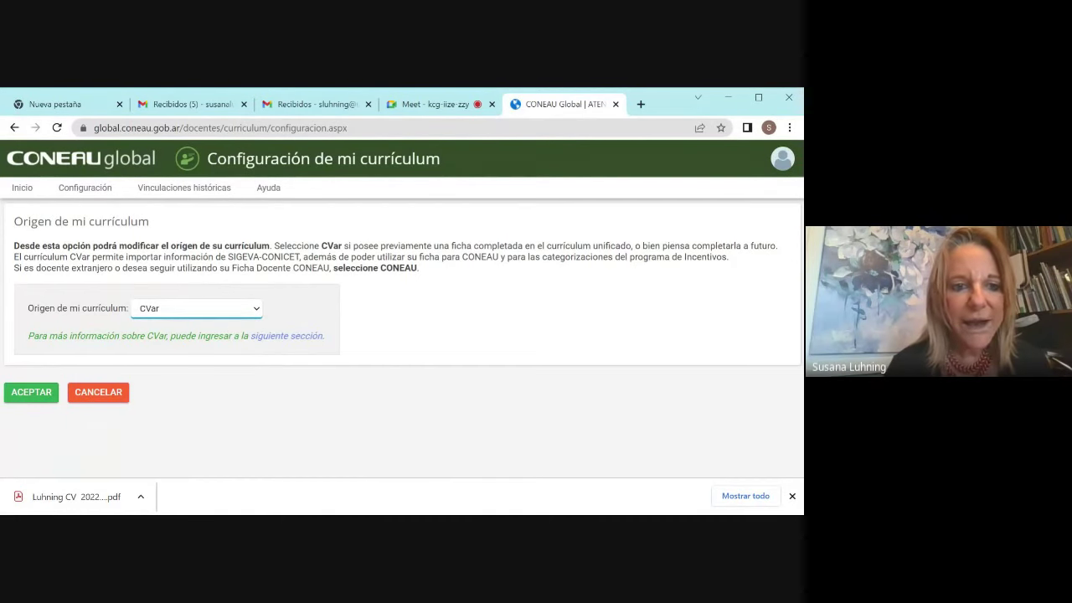
pyautogui.click(40, 393)
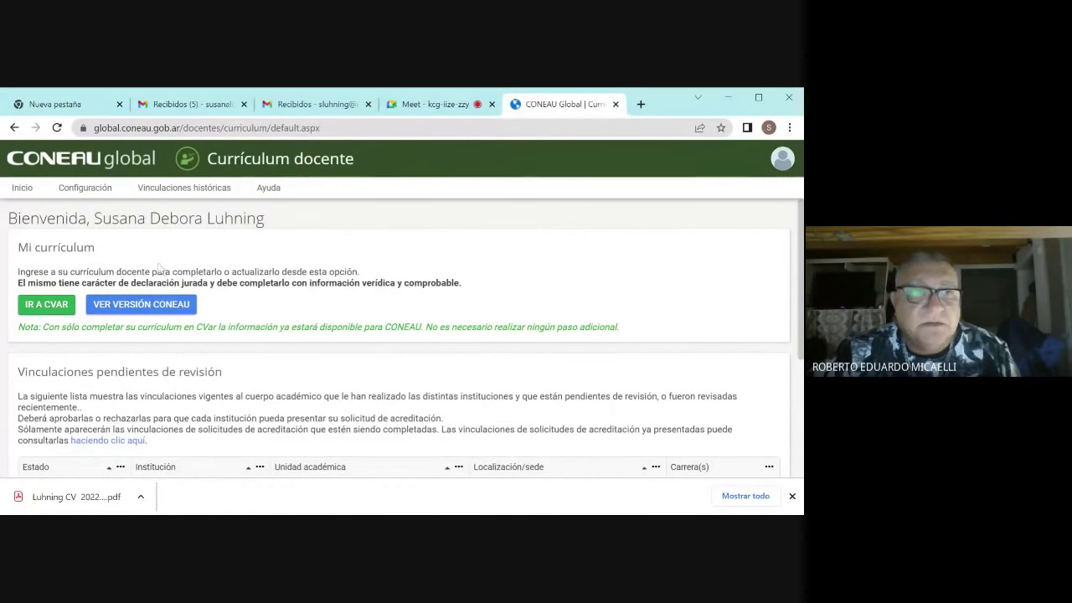
# Step: Go back through the CONEAU Global pages, then return to the Google Meet call
pyautogui.click(13, 127)
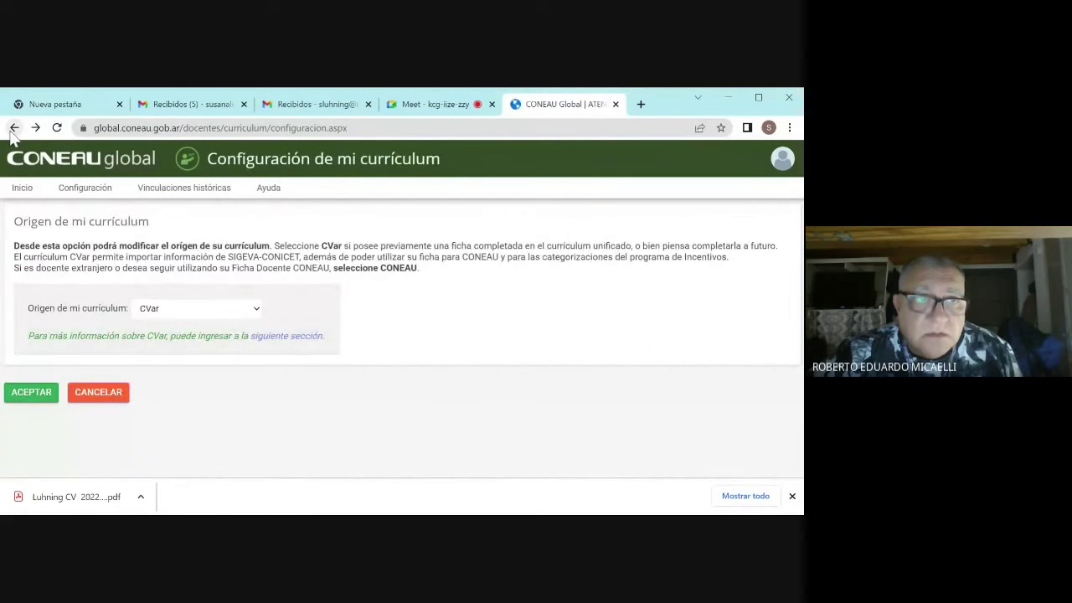
pyautogui.click(12, 130)
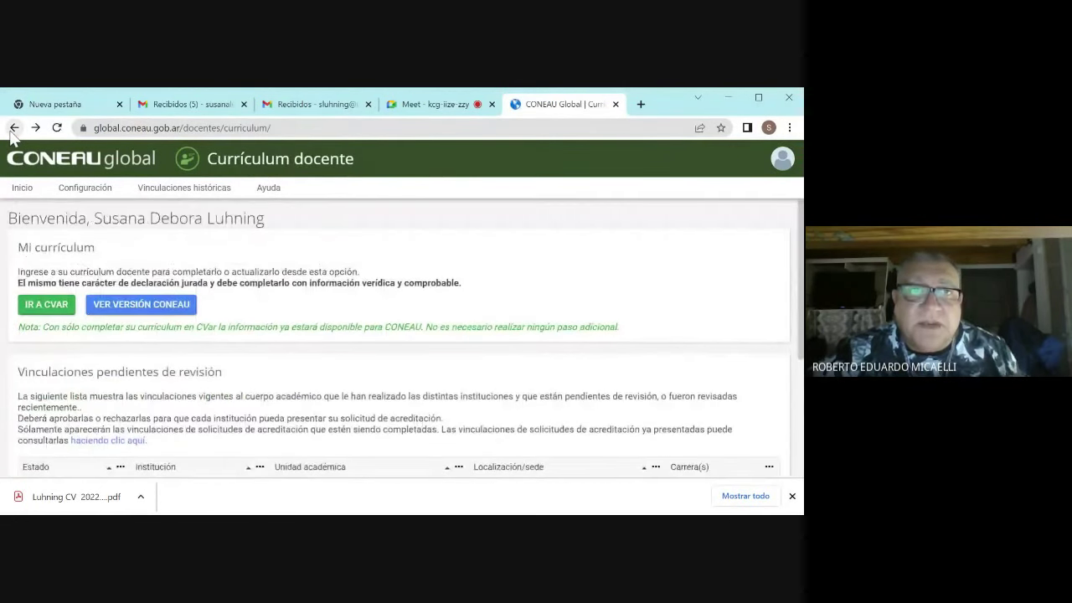
pyautogui.click(12, 130)
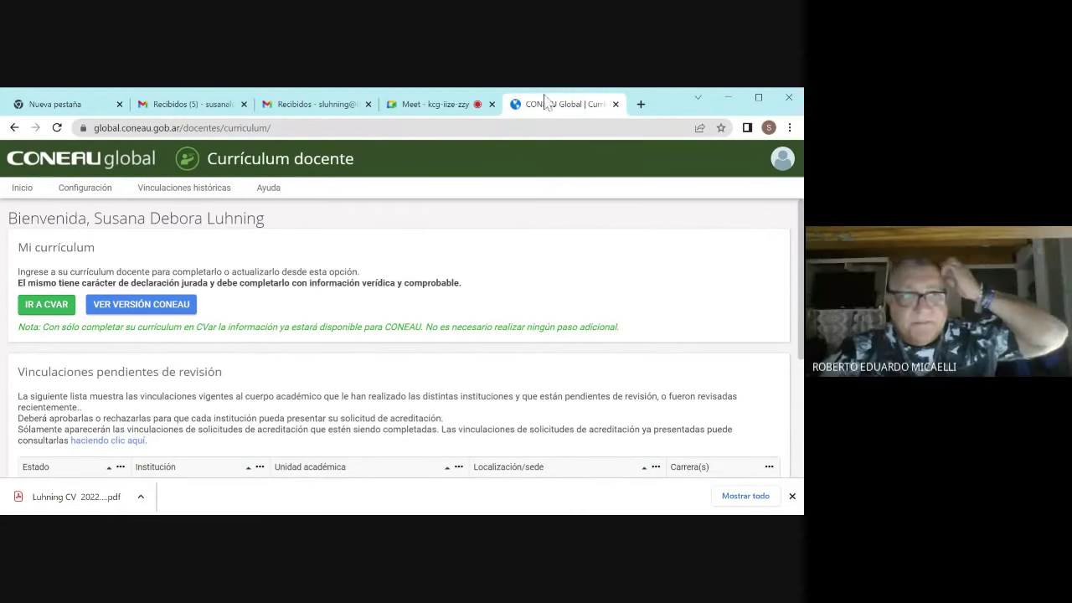
pyautogui.click(440, 102)
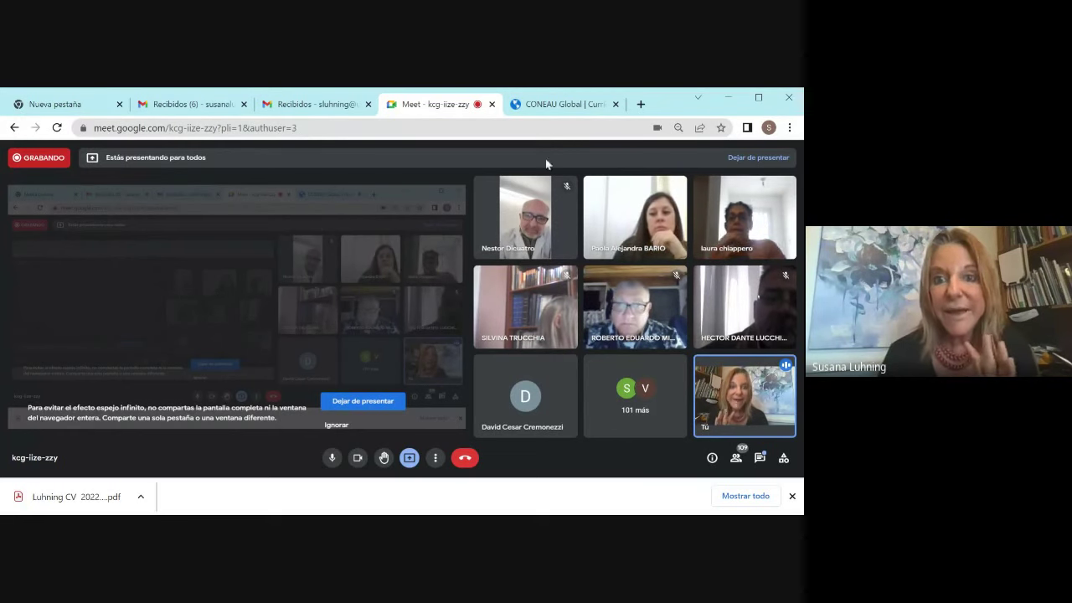
# Step: Bring the CONEAU Global Currículum docente welcome page back on screen
pyautogui.click(560, 107)
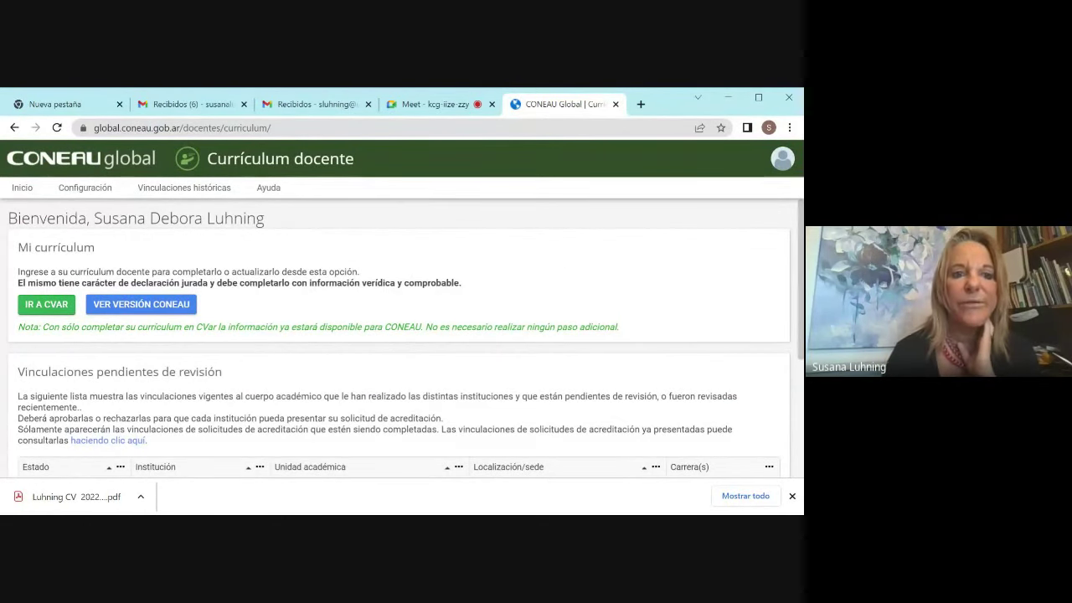
# Step: Reconfirm CVar as the curriculum origin in Configuración, then go back to the Meet call
pyautogui.click(98, 195)
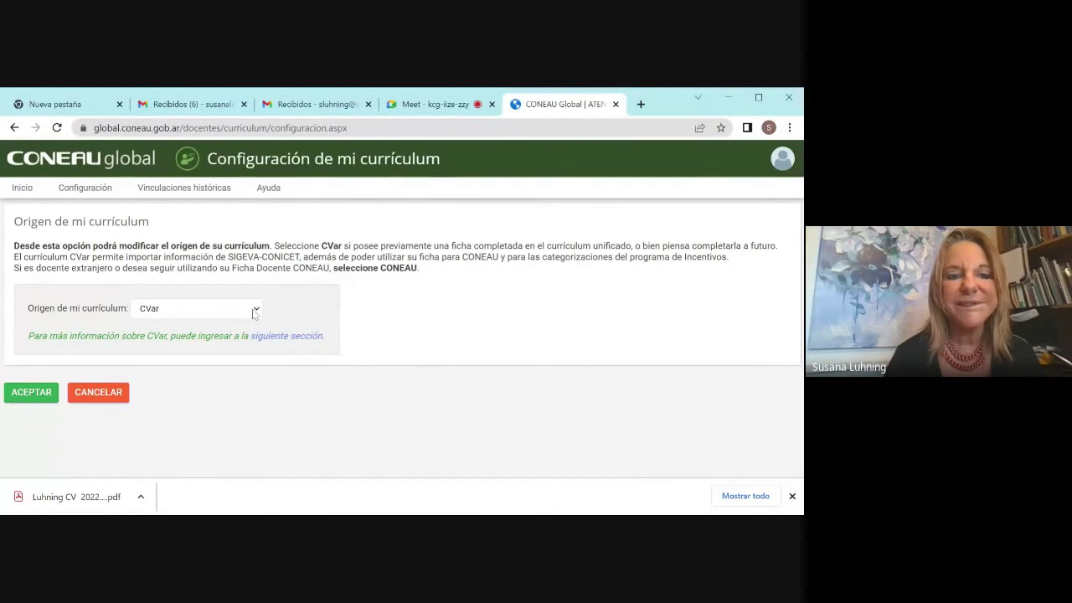
pyautogui.click(20, 399)
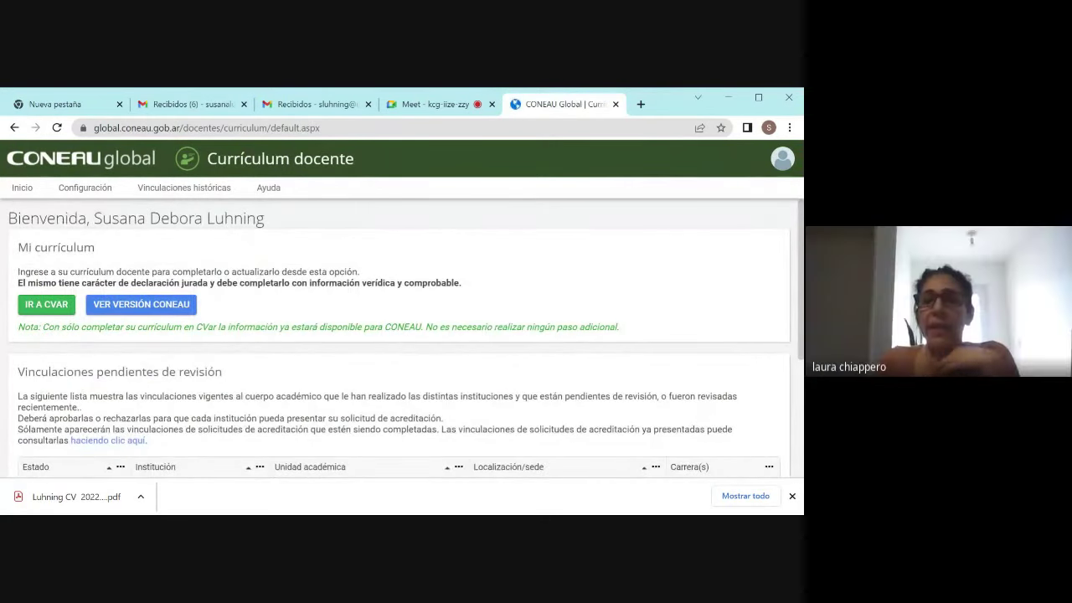
pyautogui.click(414, 106)
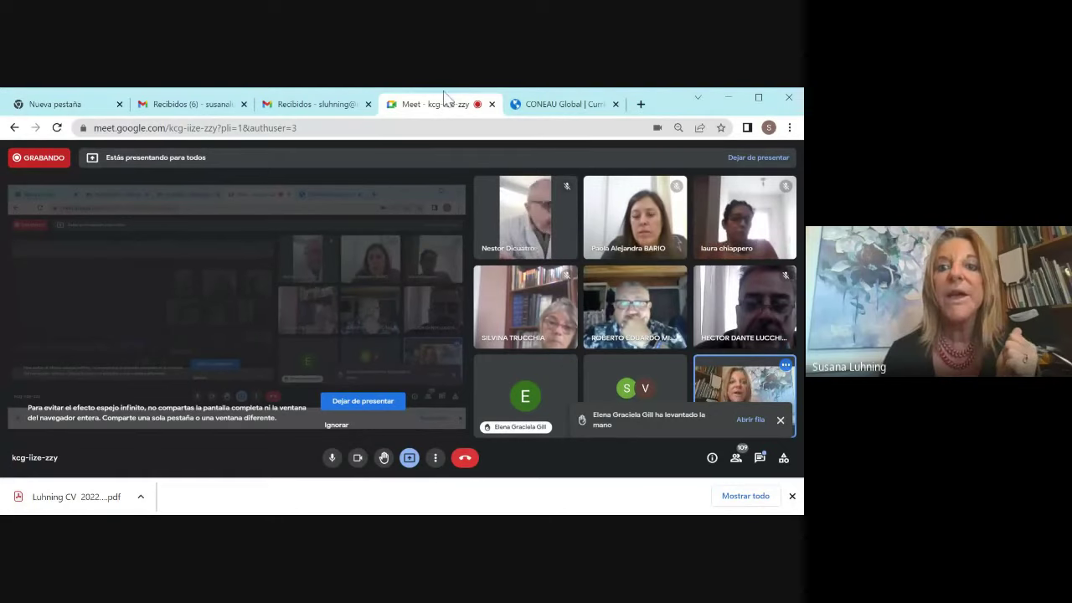
# Step: Search Google for 'cvar unc' in a new tab, then return to the Meet call
pyautogui.click(641, 104)
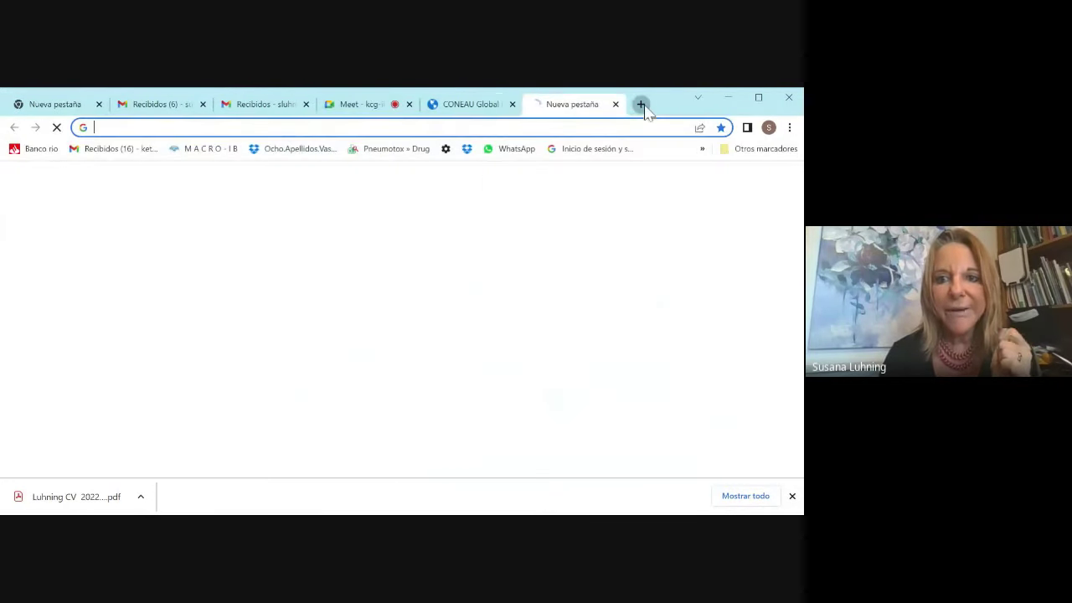
pyautogui.click(335, 371)
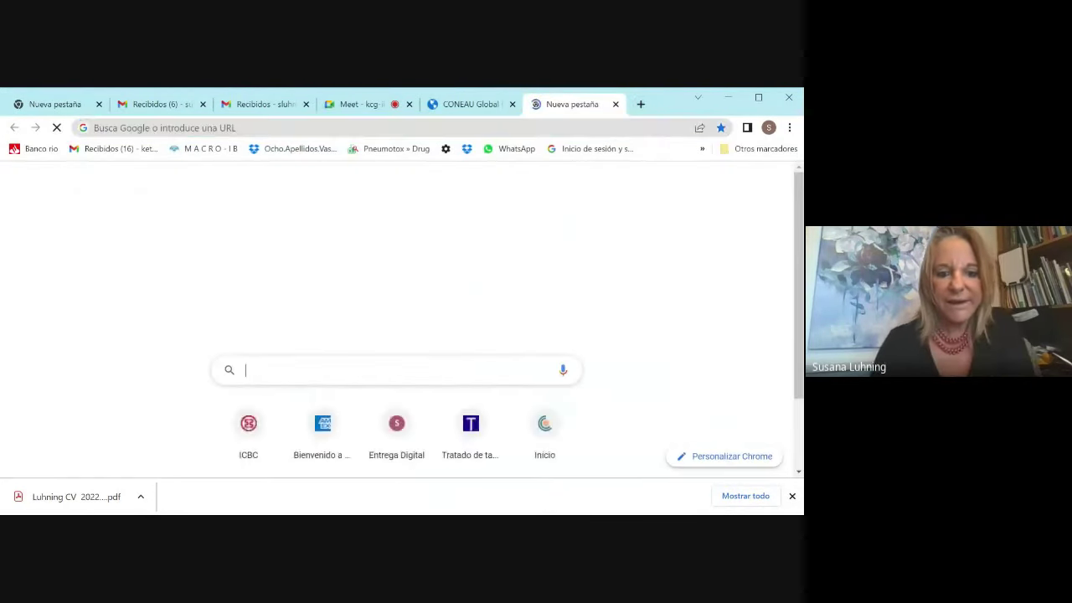
pyautogui.write('cvar unc')
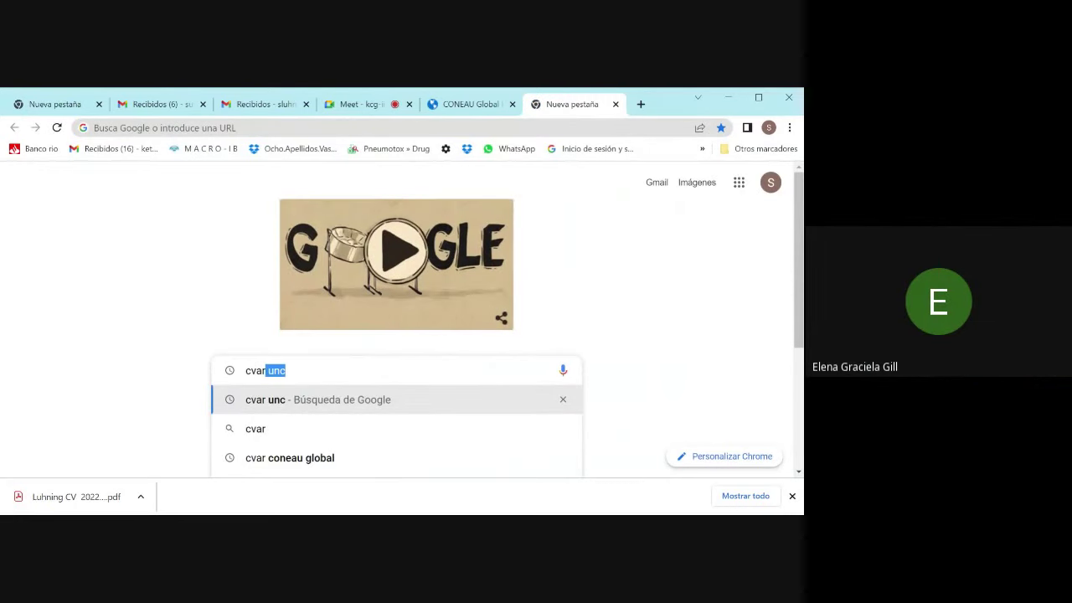
pyautogui.click(270, 403)
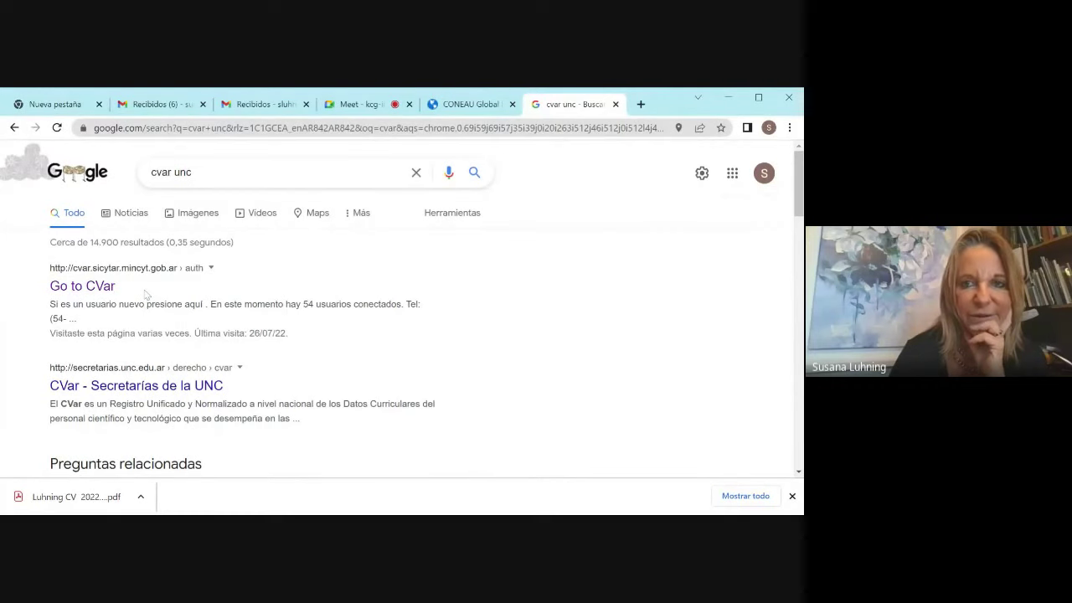
pyautogui.click(360, 105)
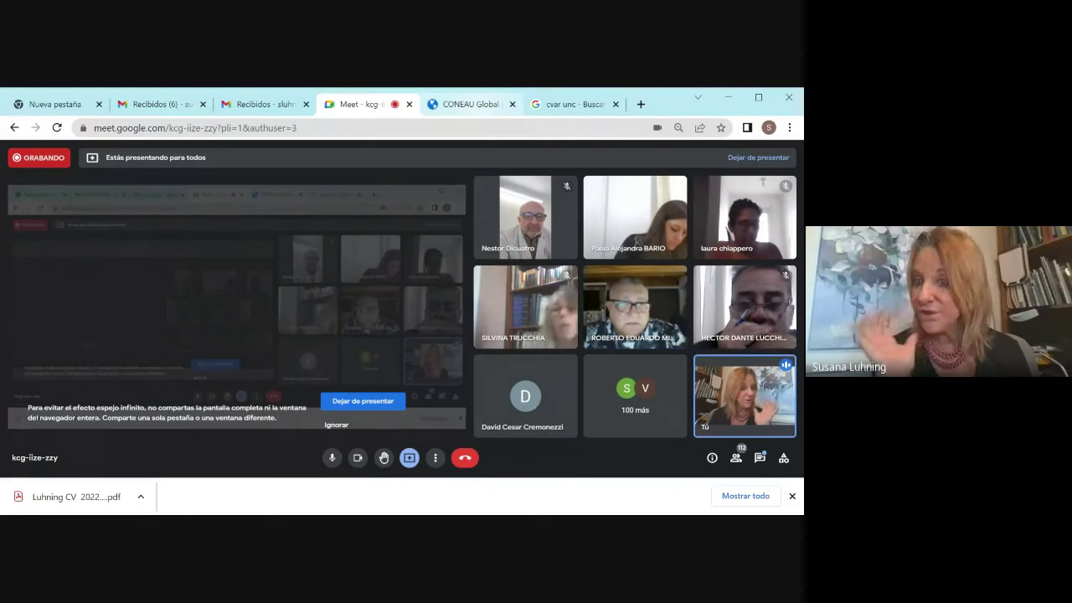
# Step: Show the CONEAU Global Currículum docente page in place of the Meet call
pyautogui.click(479, 107)
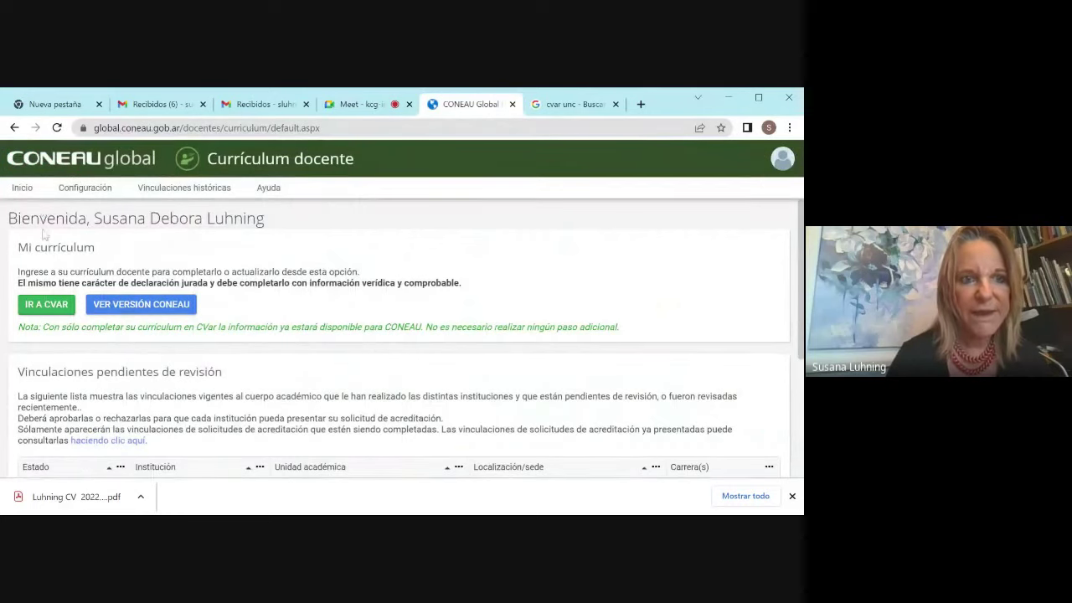
# Step: Reach the CVar login page via IR A CVAR, then return to Currículum docente
pyautogui.click(54, 308)
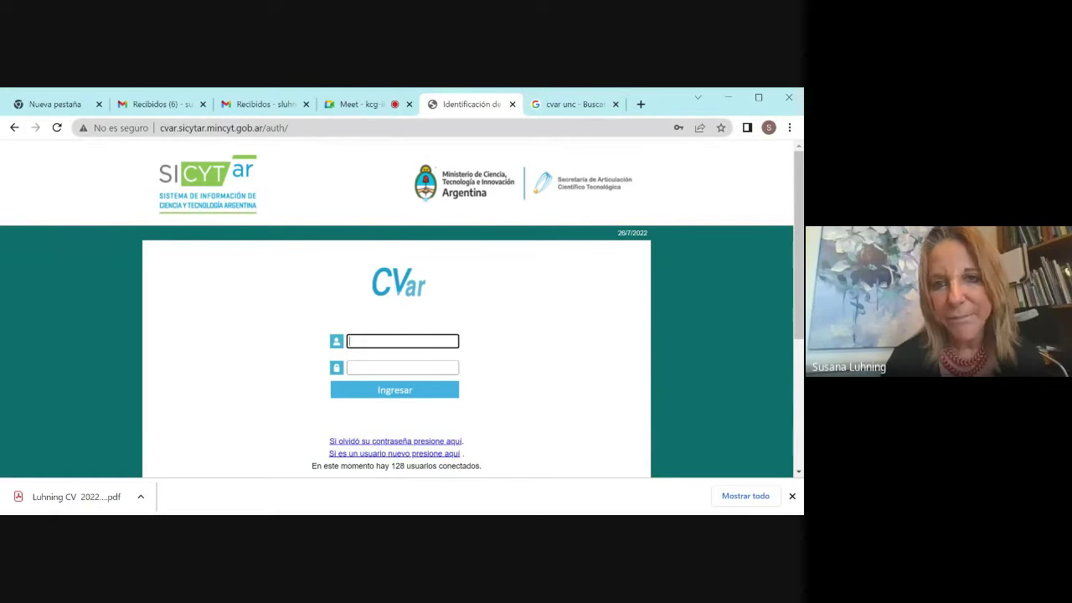
pyautogui.click(14, 129)
pyautogui.click(15, 128)
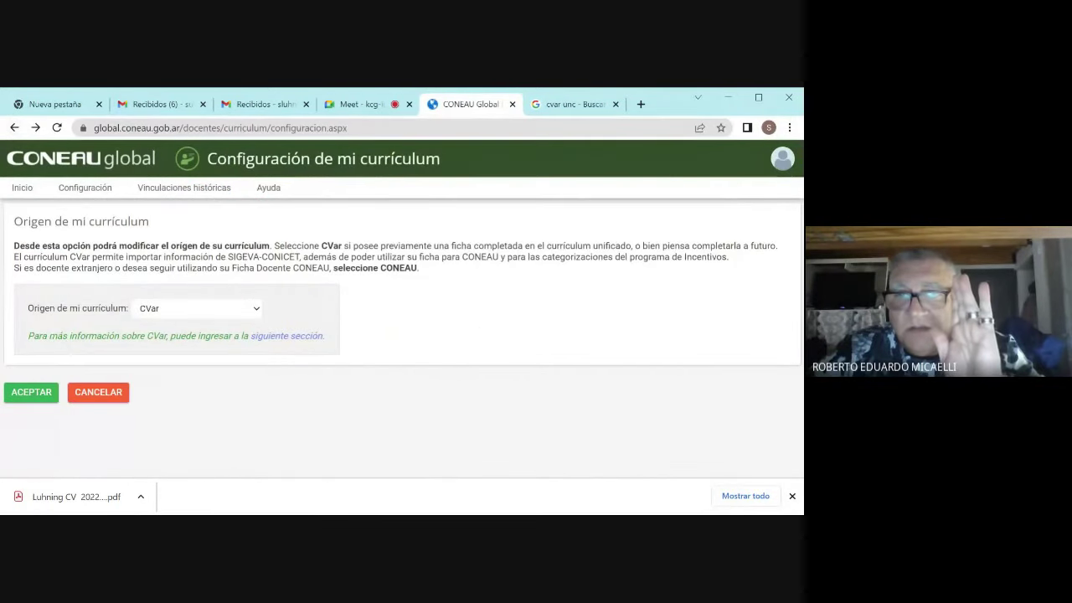
pyautogui.click(21, 191)
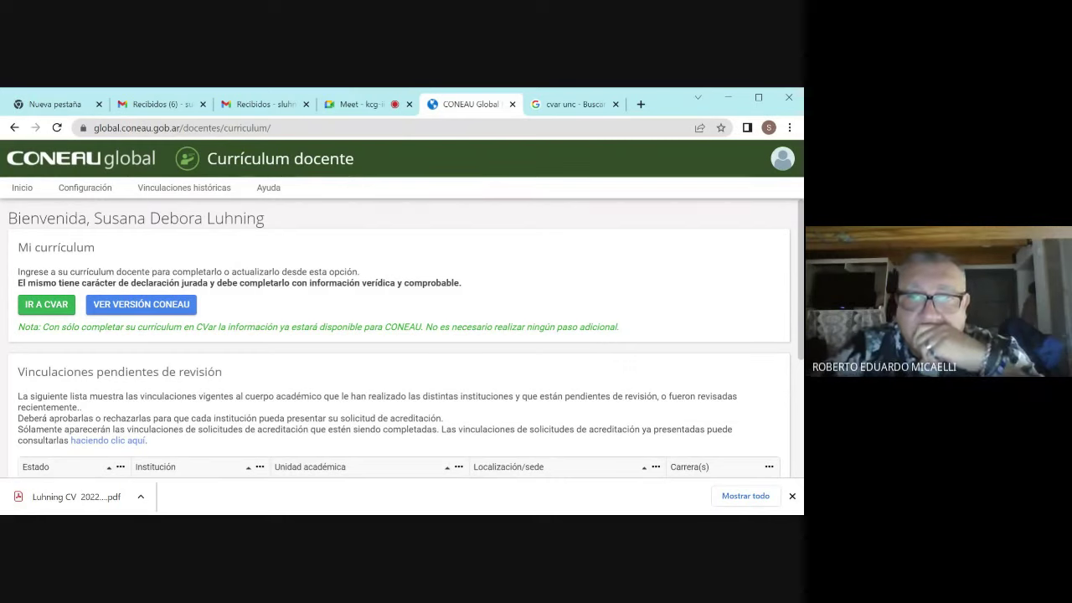
pyautogui.click(46, 304)
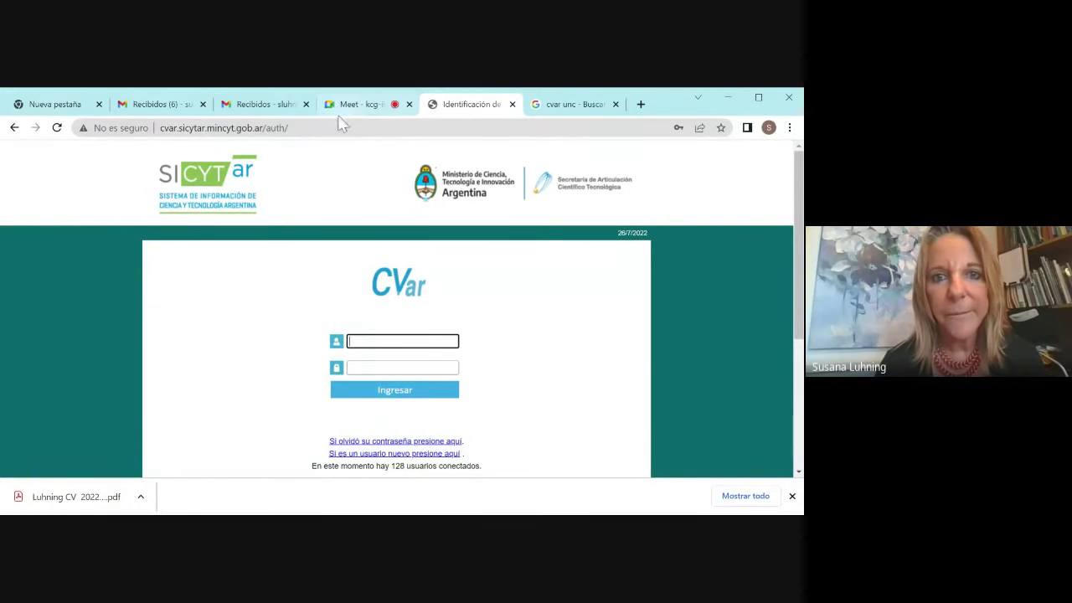
pyautogui.click(14, 128)
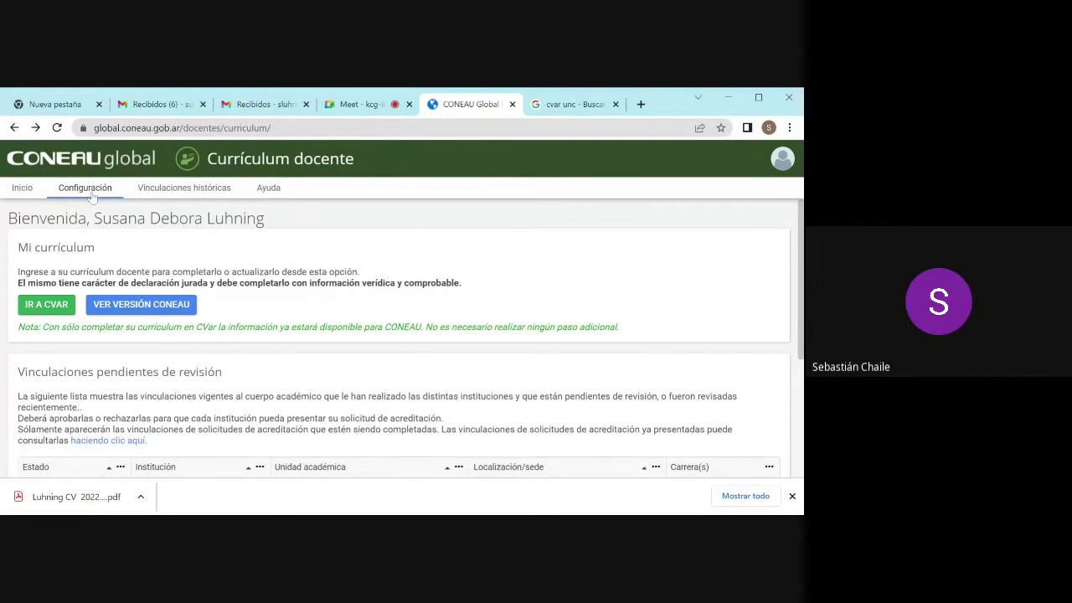
# Step: Open Configuración de mi currículum, showing CVar as the curriculum origin
pyautogui.click(92, 195)
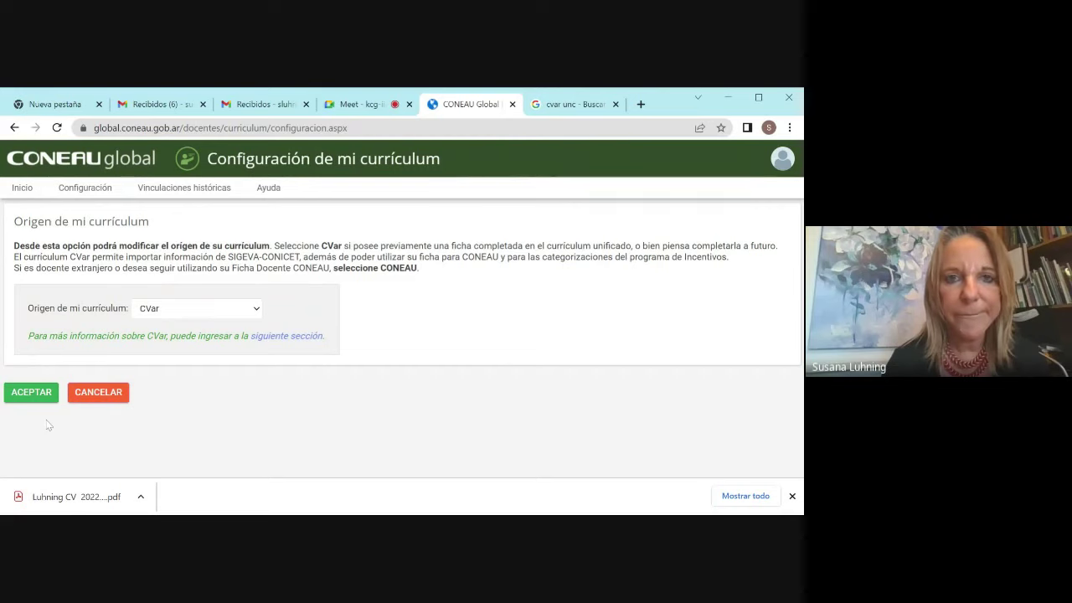
# Step: Switch the shared browser back to the Google Meet participant grid
pyautogui.click(359, 106)
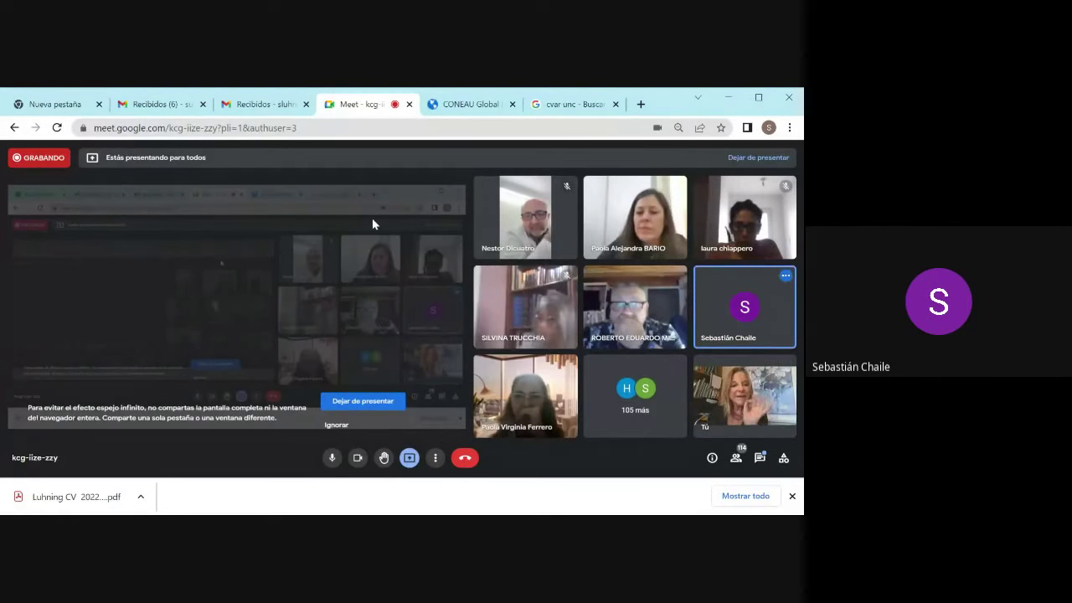
# Step: From CONEAU Global's Inicio page, follow IR A CVAR to the SICYTAR CVar login page
pyautogui.click(473, 105)
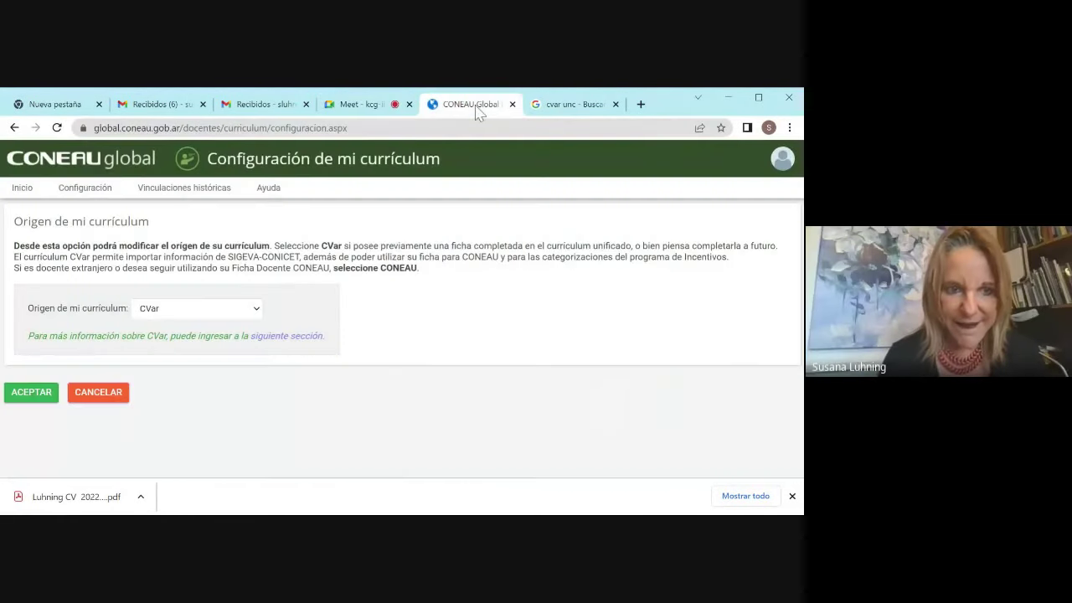
pyautogui.click(28, 192)
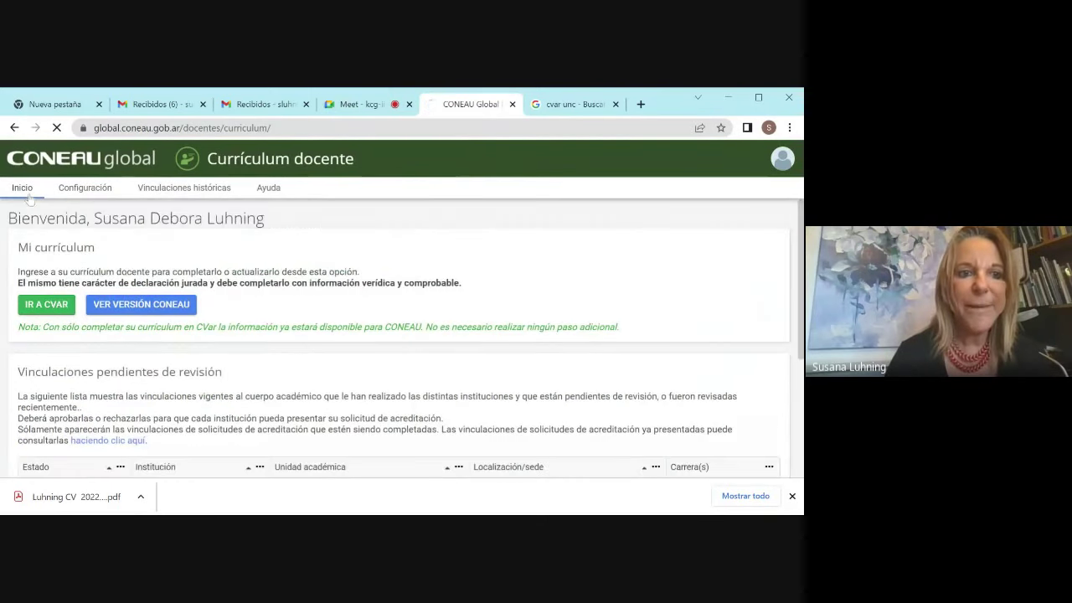
pyautogui.click(55, 305)
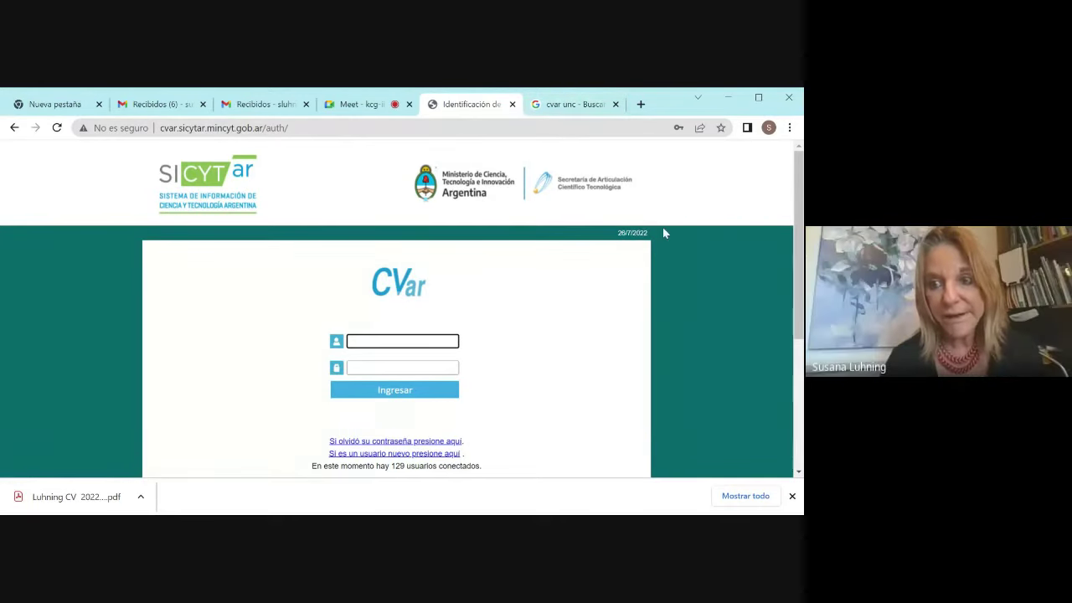
# Step: Open CVar from the Google results and log in with the account username and password
pyautogui.moveTo(798, 322); pyautogui.dragTo(785, 280)
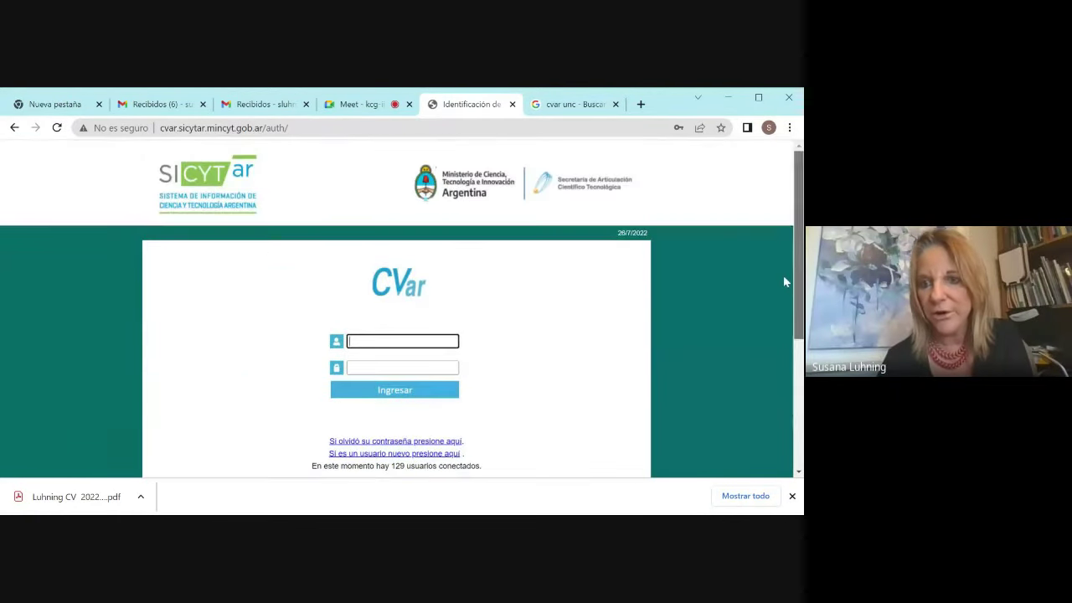
pyautogui.click(578, 105)
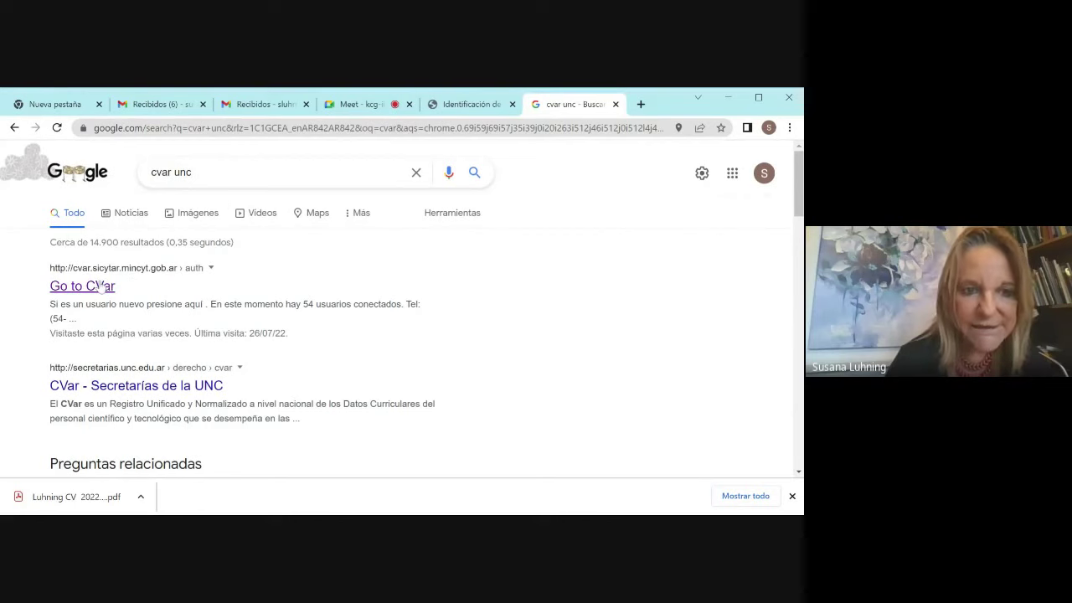
pyautogui.click(100, 287)
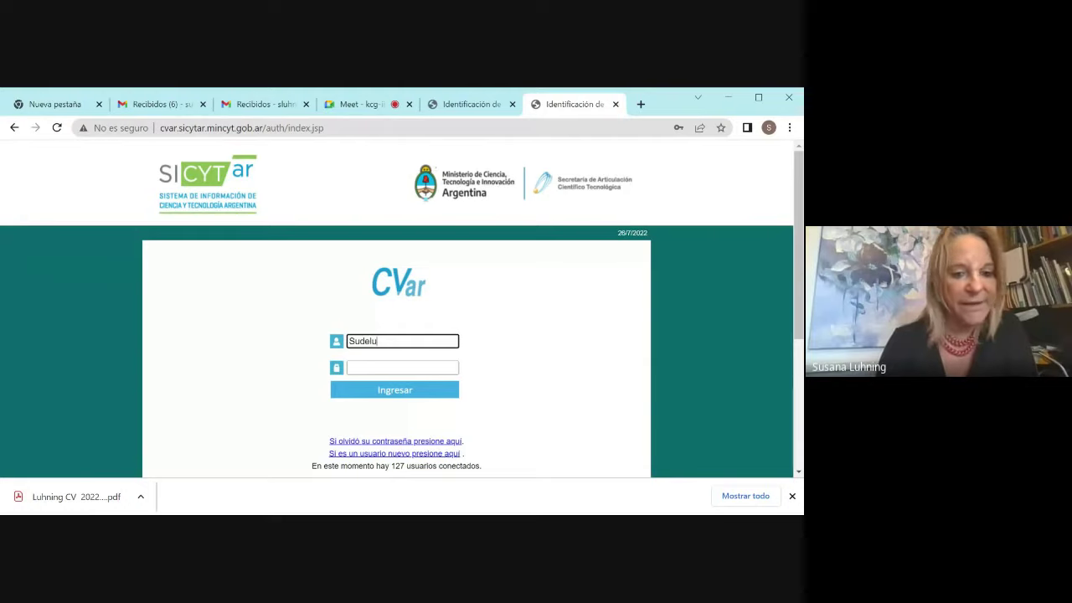
pyautogui.click(402, 367)
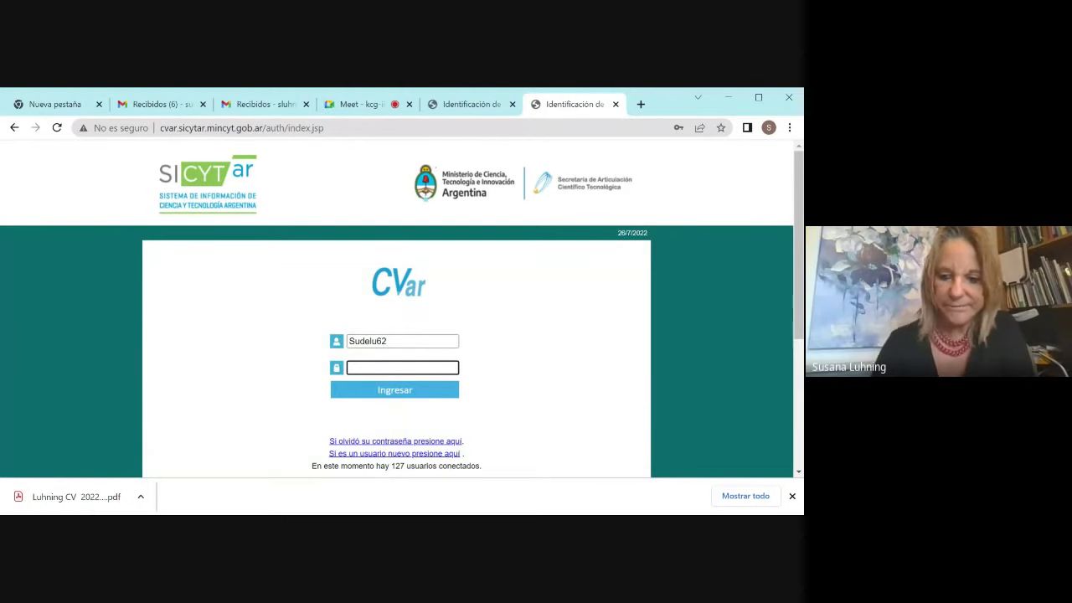
pyautogui.write('•••')
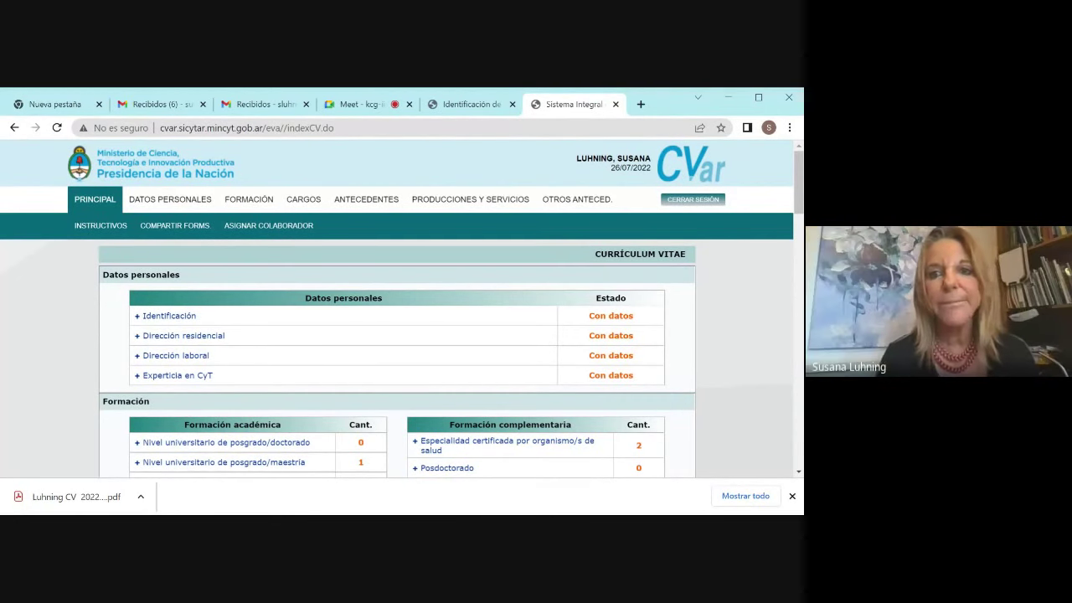
# Step: Check the Meet call, look over the CVar curriculum summary, then return to the call
pyautogui.click(356, 111)
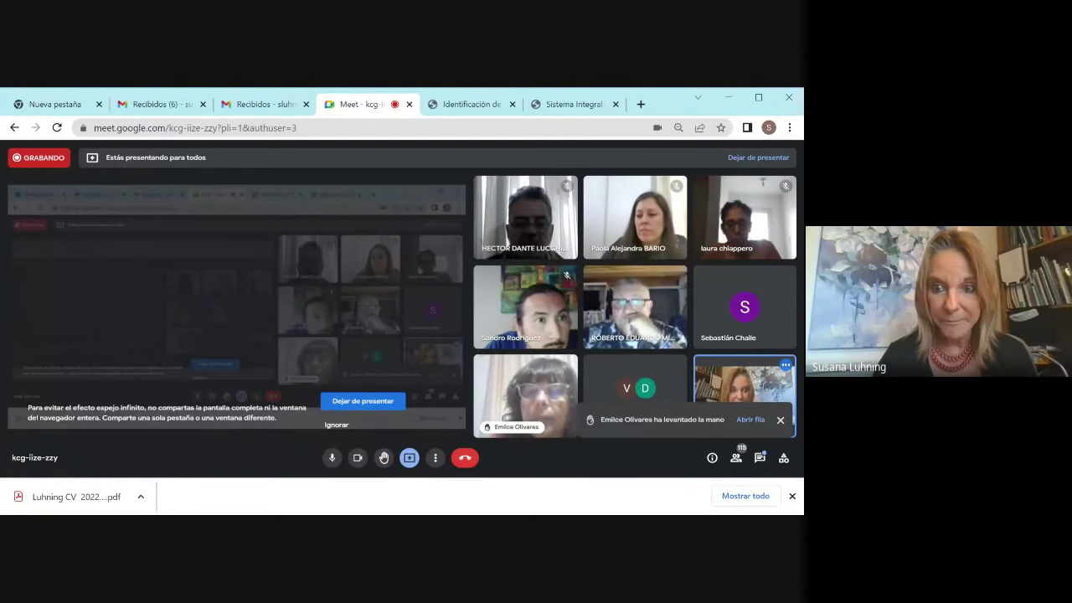
pyautogui.click(548, 106)
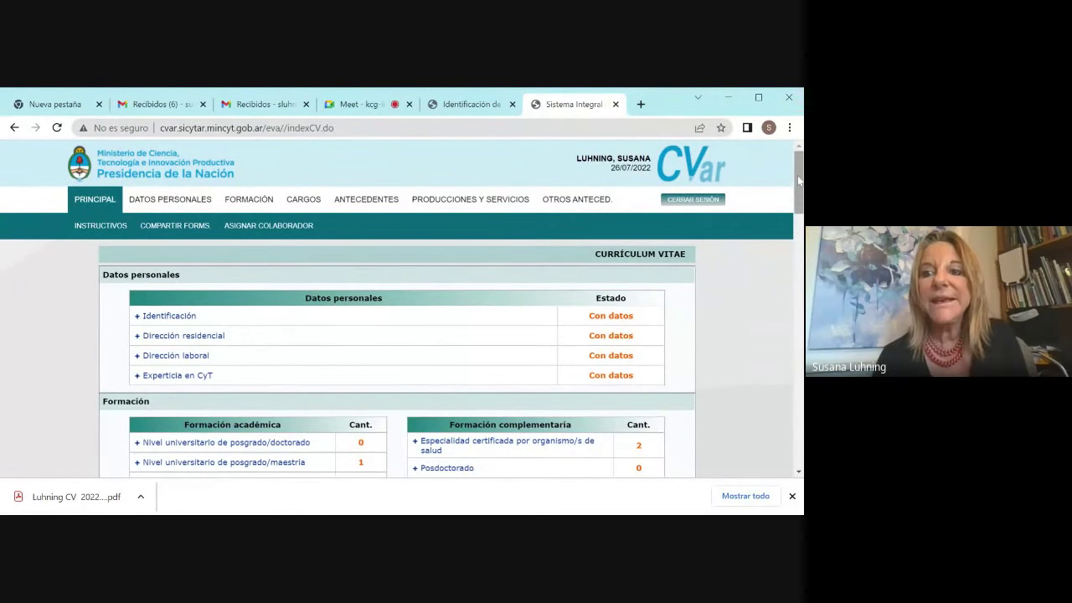
pyautogui.moveTo(799, 180); pyautogui.dragTo(788, 189)
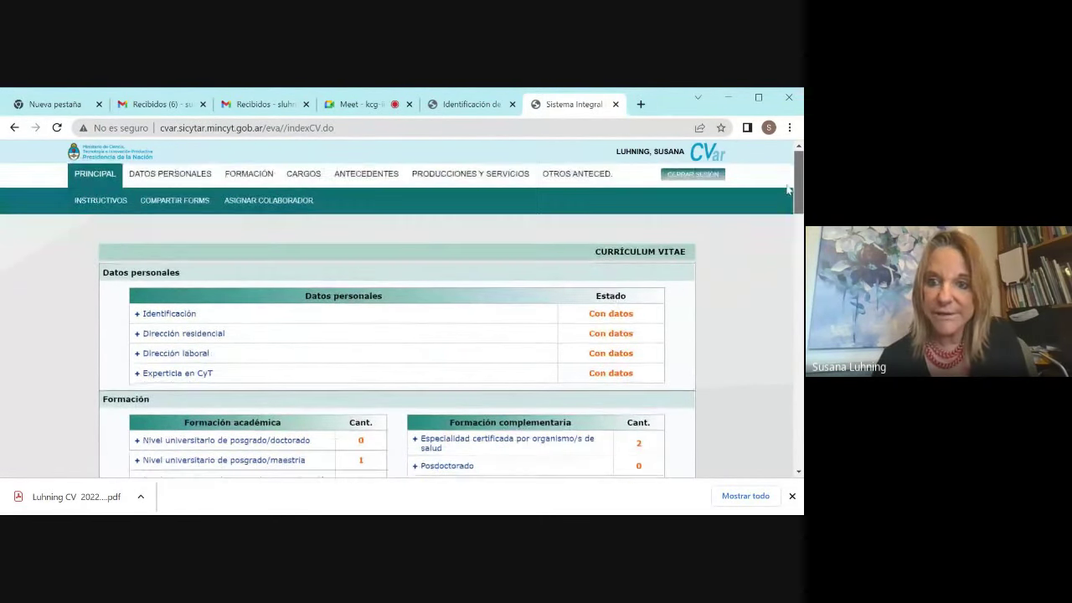
pyautogui.scroll(-6, 788, 189)
pyautogui.scroll(7, 787, 189)
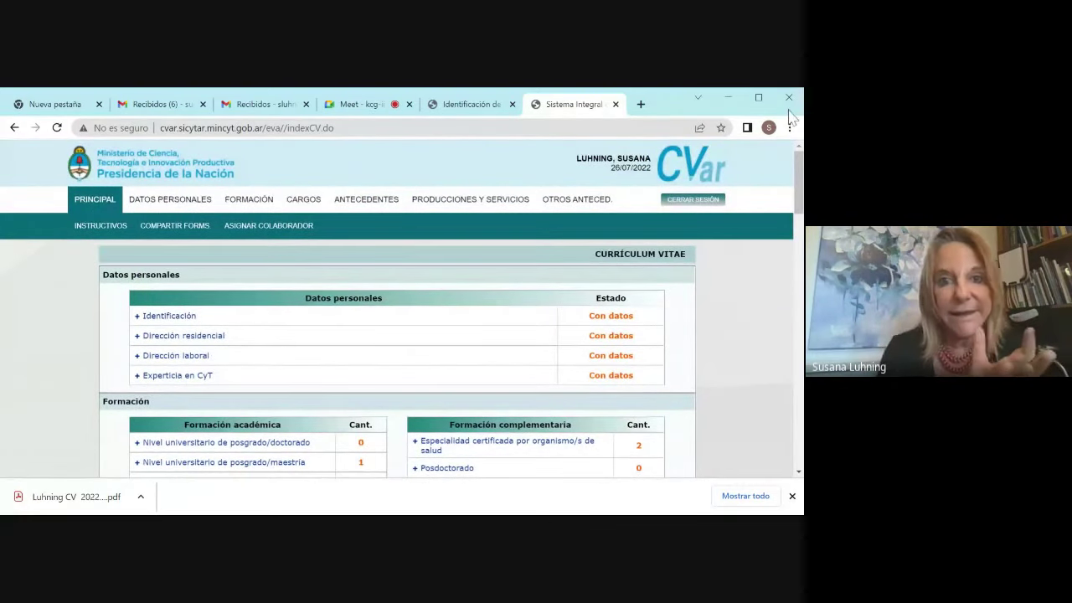
pyautogui.click(348, 107)
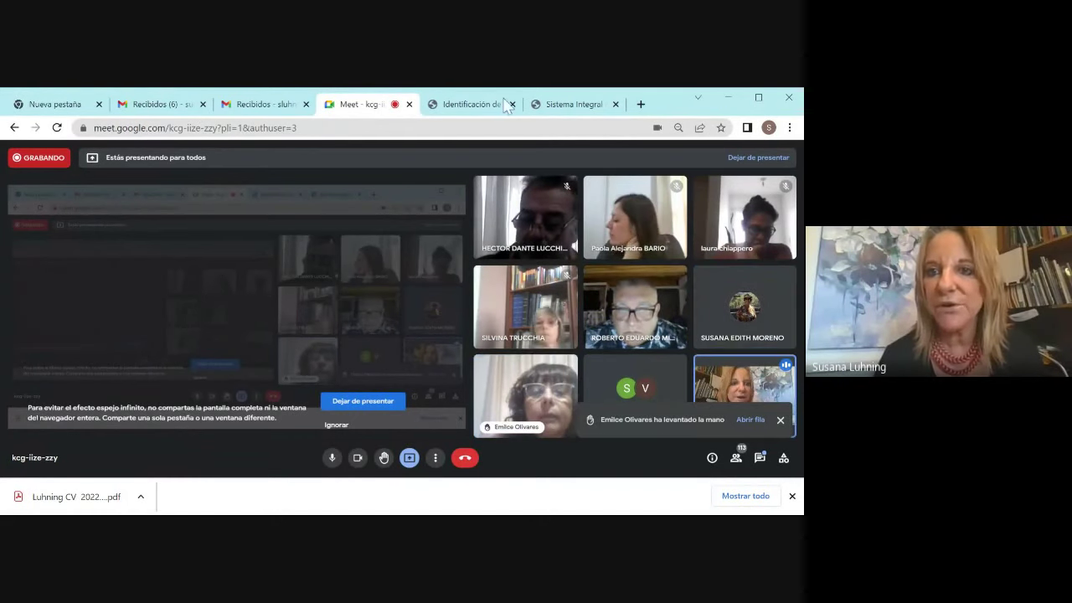
# Step: Bring up the CVar curriculum page, briefly check the SICYTAR login tab, and scroll the CV
pyautogui.click(549, 104)
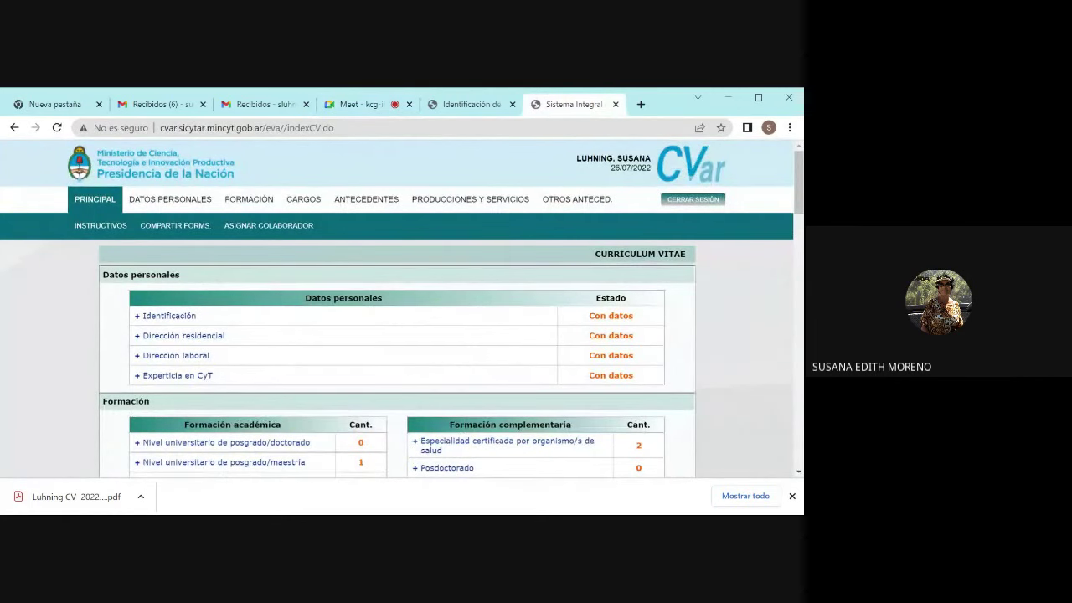
pyautogui.scroll(-1, 402, 318)
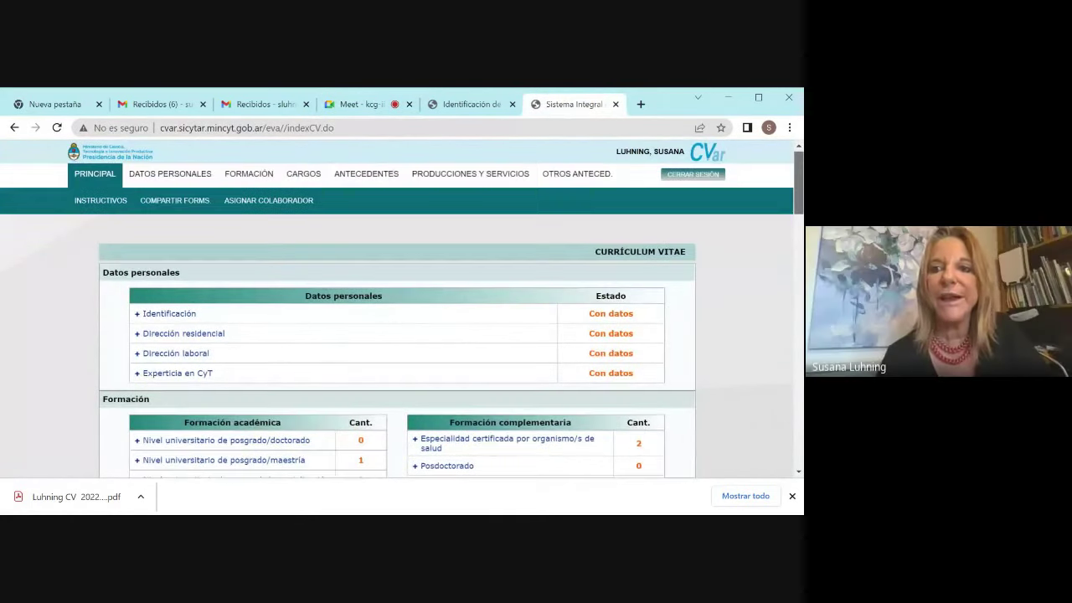
pyautogui.click(446, 105)
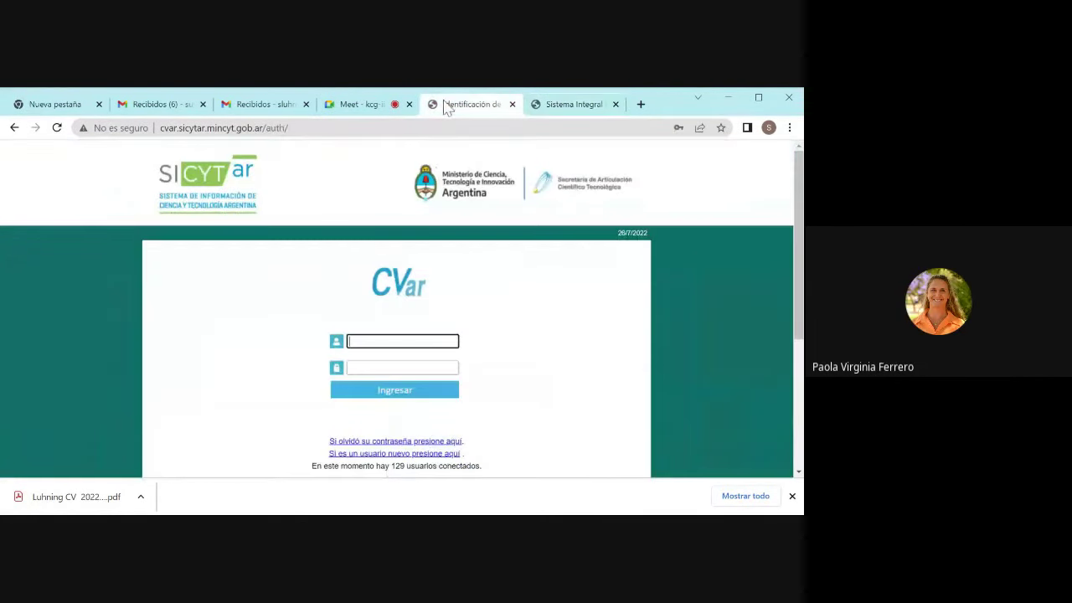
pyautogui.click(565, 104)
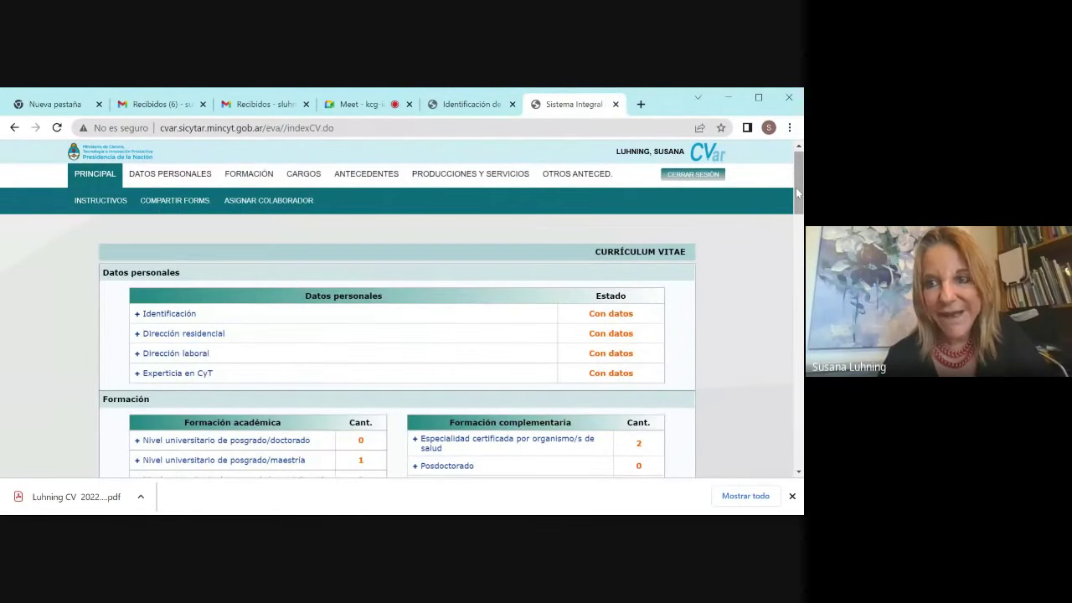
pyautogui.moveTo(796, 188); pyautogui.dragTo(799, 438)
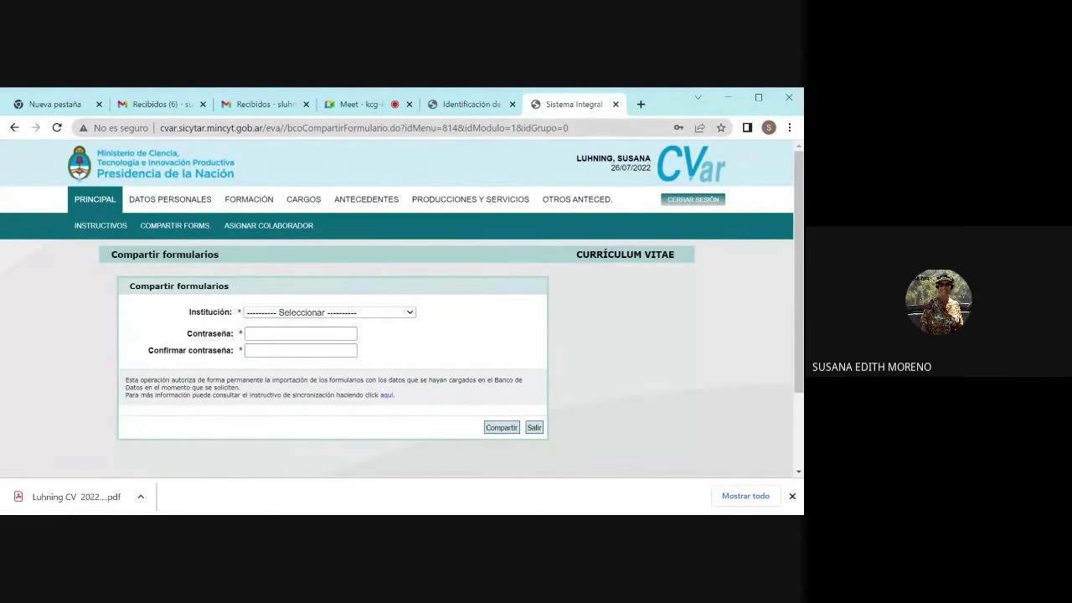
# Step: Return to the Meet call to talk, then show the CVar SICYTAR login page
pyautogui.click(476, 105)
pyautogui.click(360, 106)
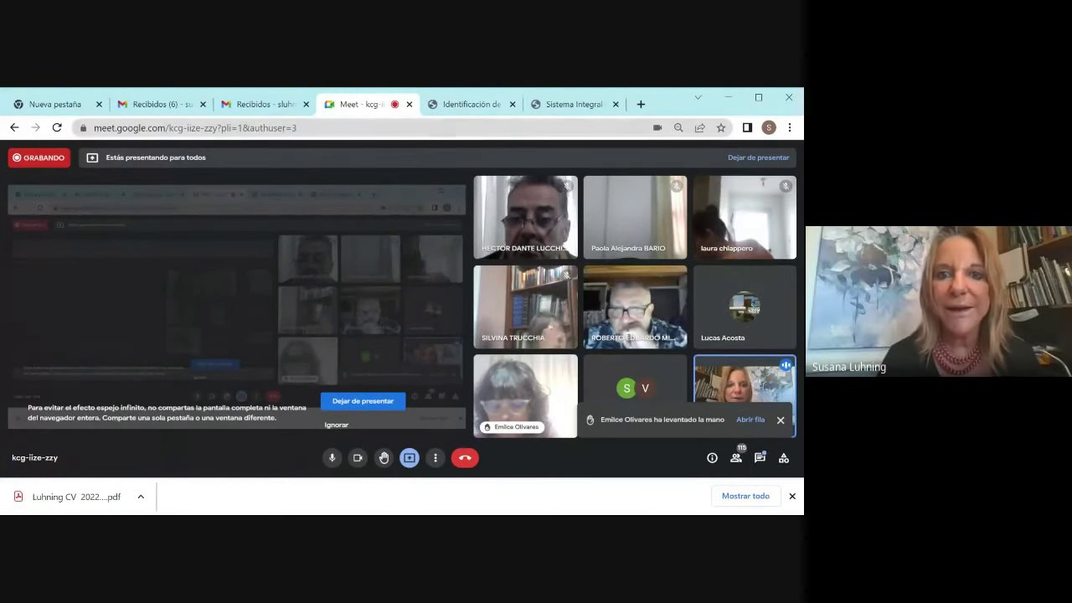
pyautogui.click(470, 110)
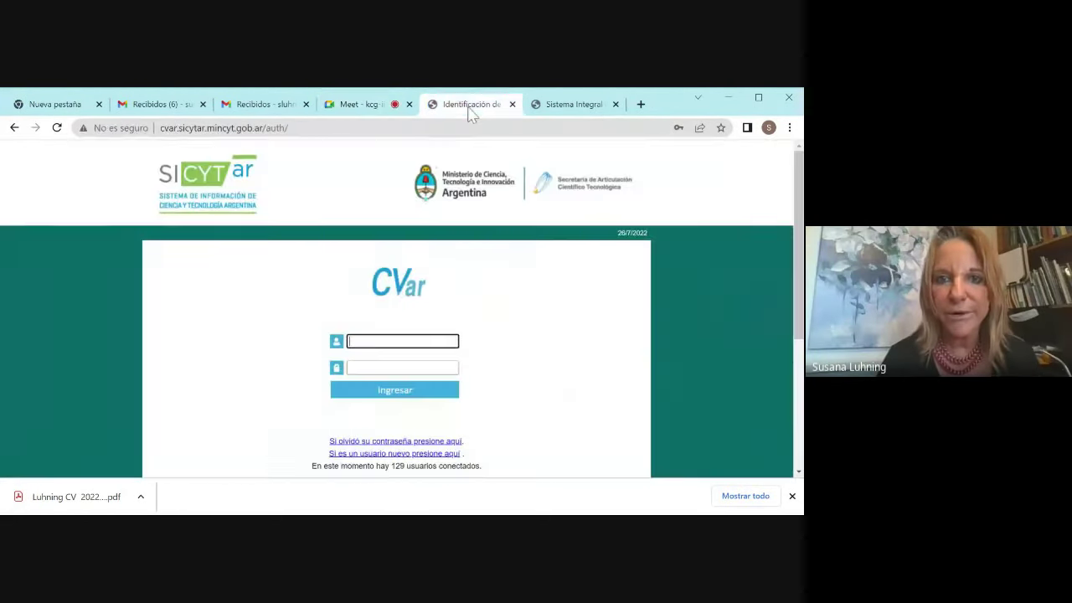
# Step: Go back to CONEAU Global and accept CVar as Origen de mi currículum in Configuración
pyautogui.click(15, 128)
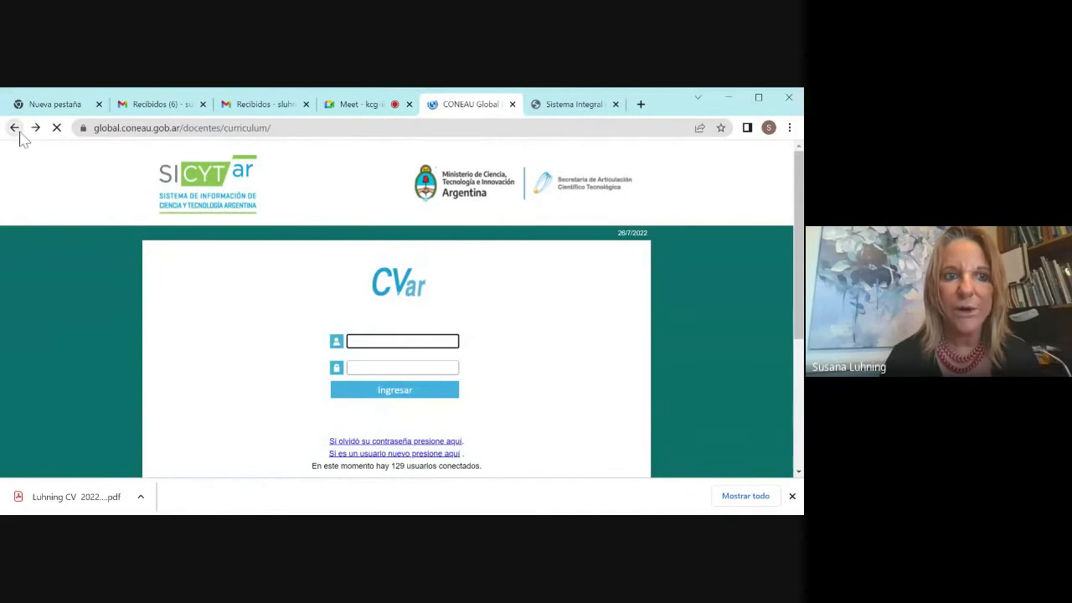
pyautogui.click(14, 128)
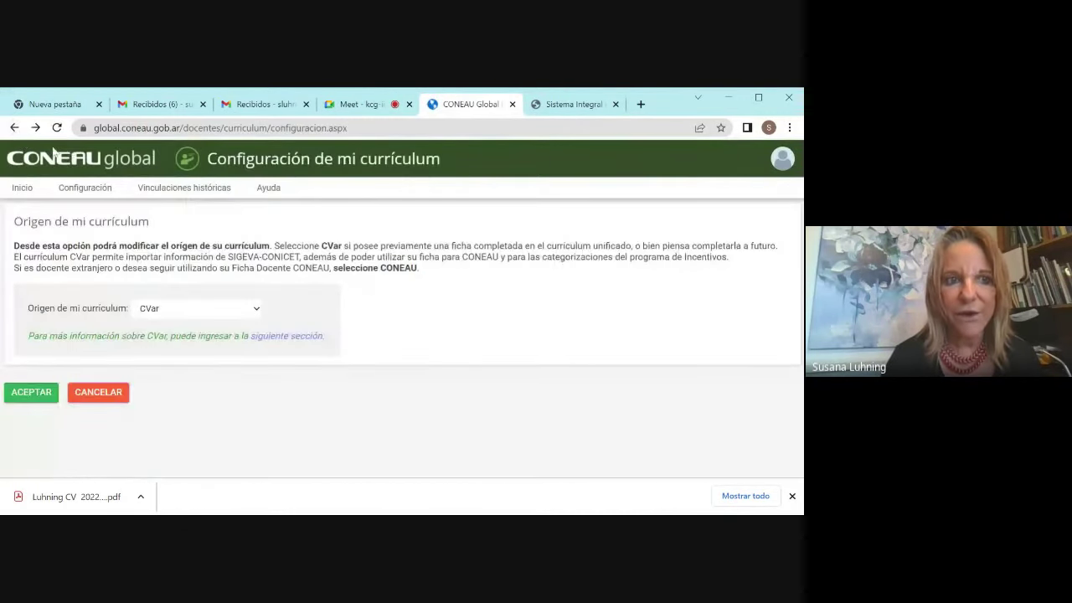
pyautogui.click(35, 129)
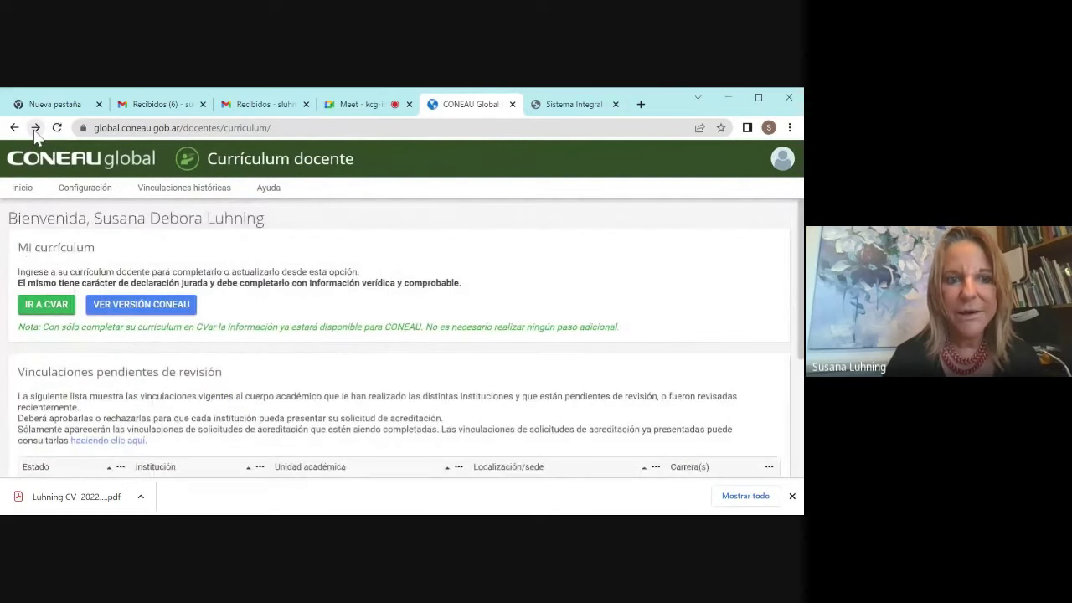
pyautogui.click(86, 189)
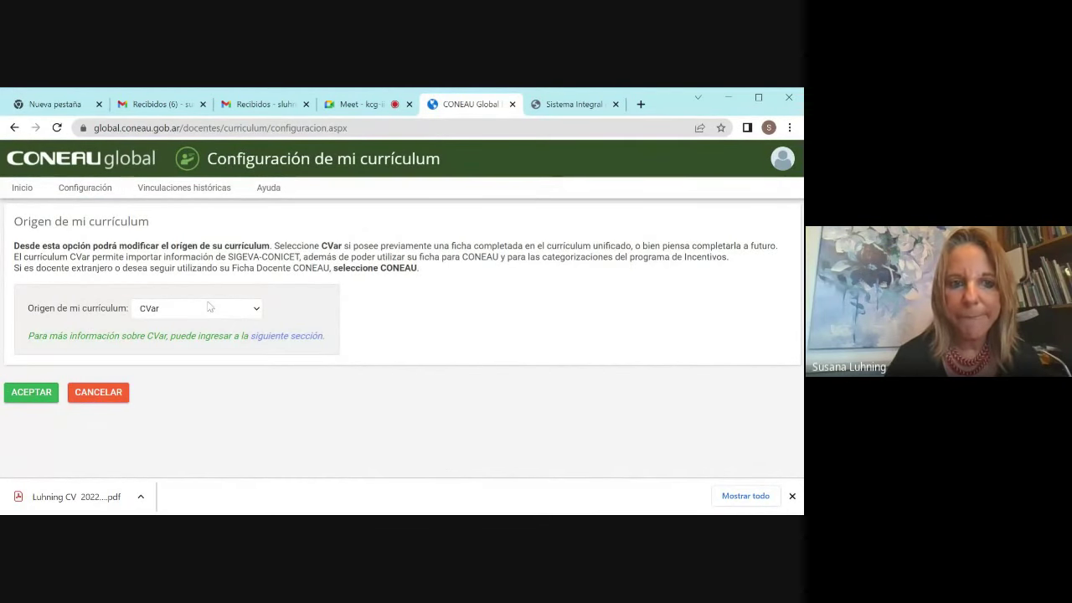
pyautogui.click(44, 396)
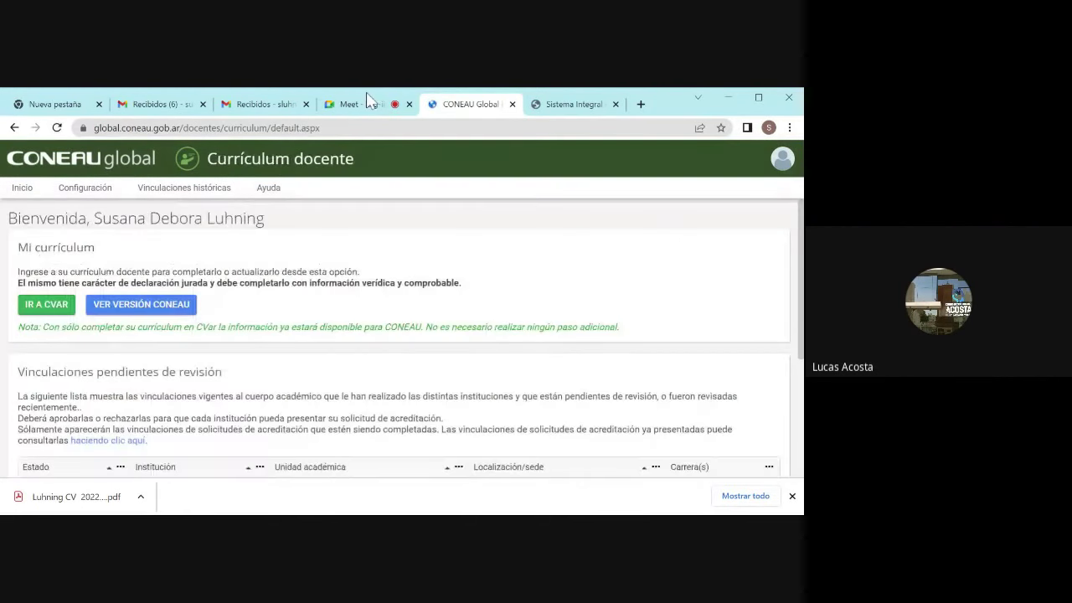
# Step: Return to the Meet call, then bring back CONEAU Global's Currículum docente page
pyautogui.click(363, 111)
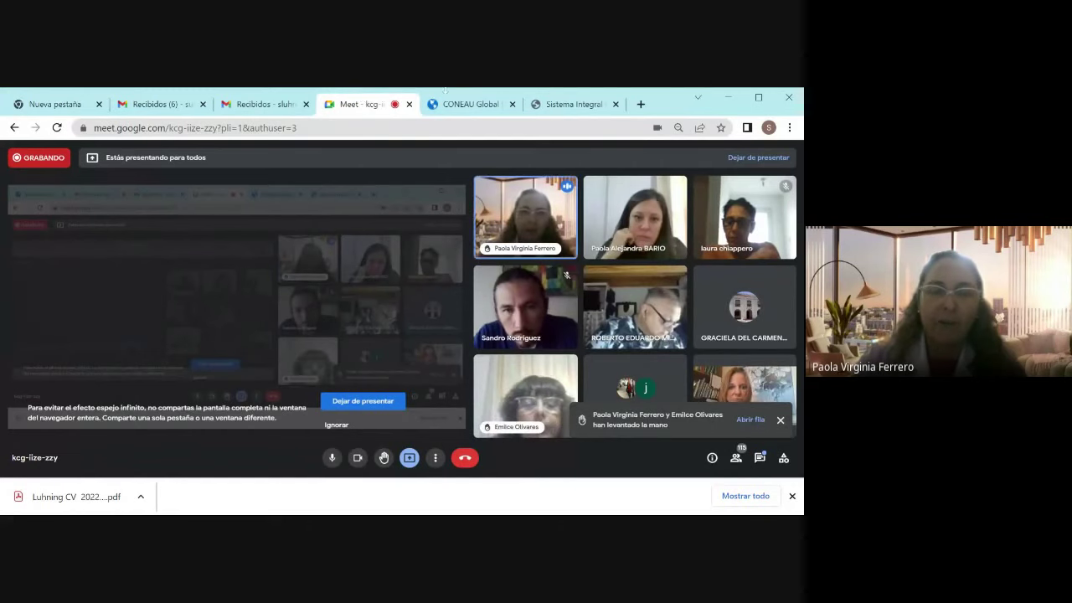
pyautogui.click(452, 104)
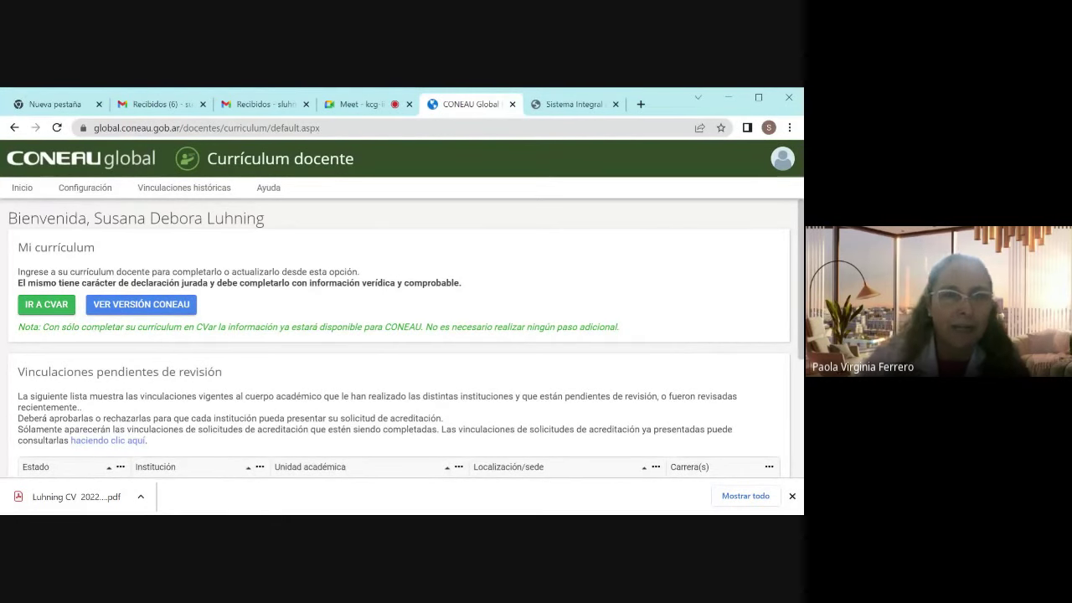
# Step: Open Configuración de mi currículum in CONEAU Global, with CVar as origin
pyautogui.click(92, 189)
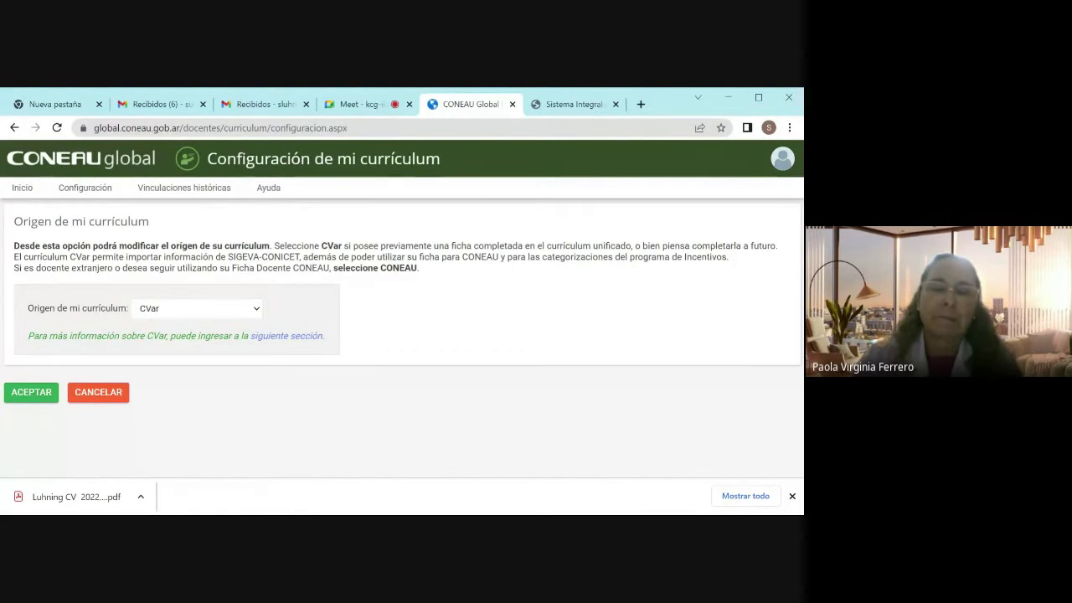
# Step: Switch back to the Google Meet call's participant grid
pyautogui.click(362, 106)
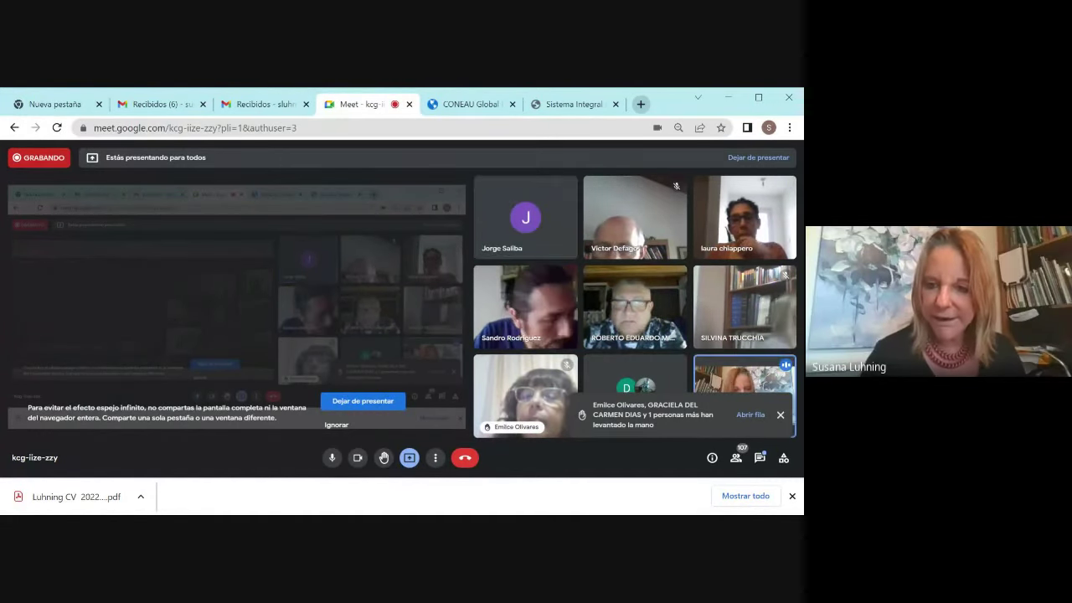
# Step: Post the CONEAU contact e-mail in the Meet chat, close the chat, and return to CONEAU Global
pyautogui.click(756, 465)
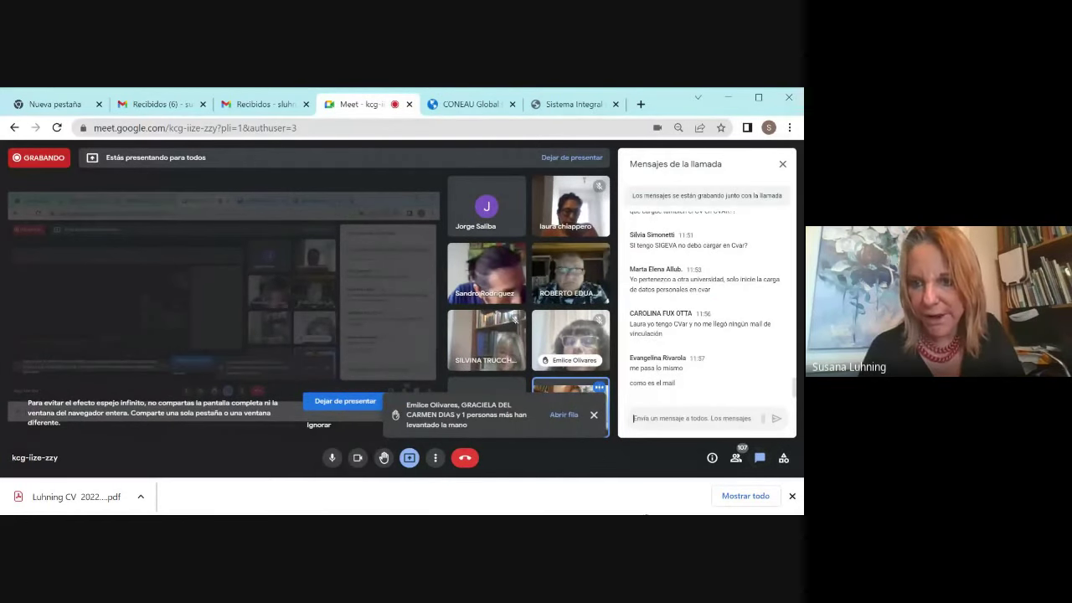
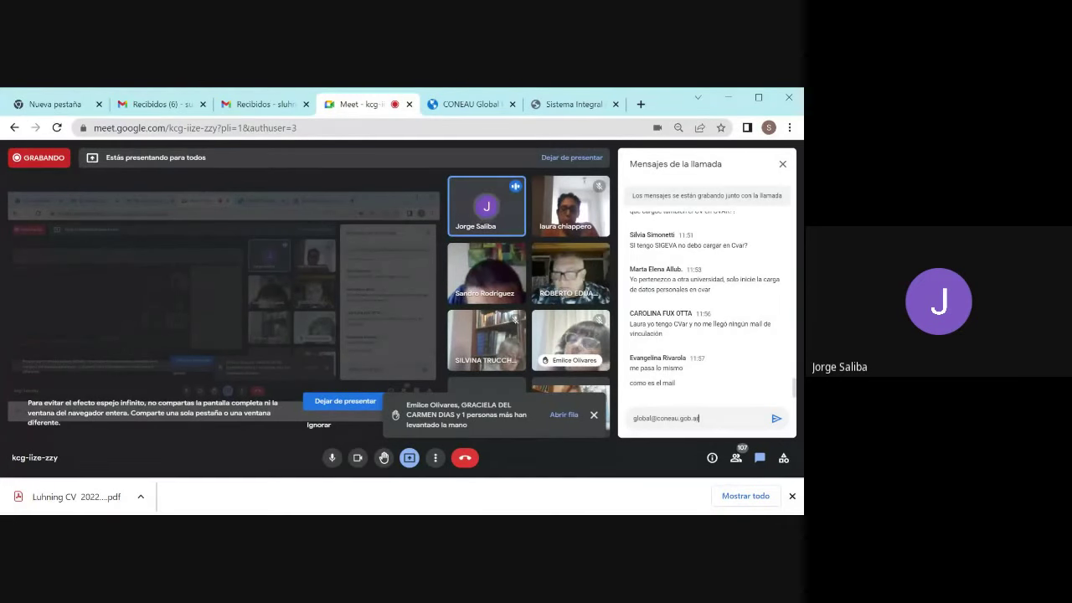
pyautogui.press('Return')
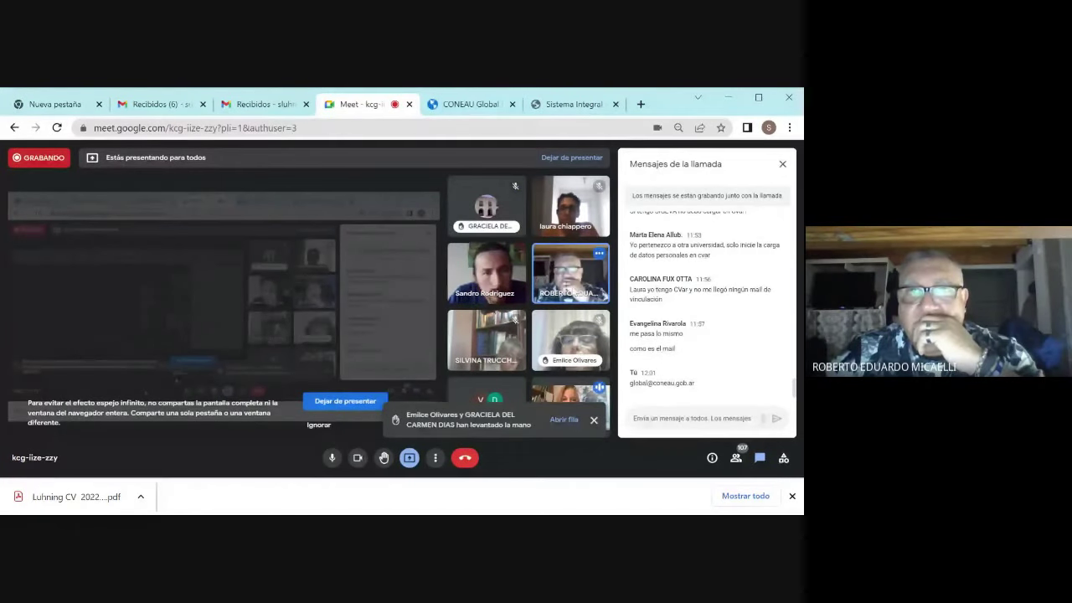
pyautogui.click(782, 165)
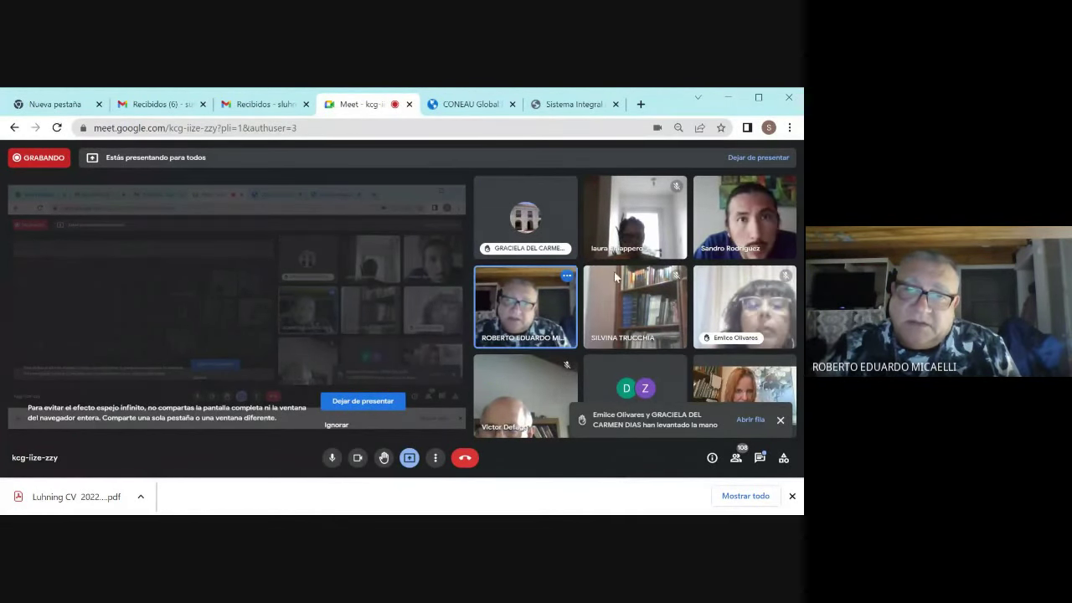
pyautogui.click(466, 107)
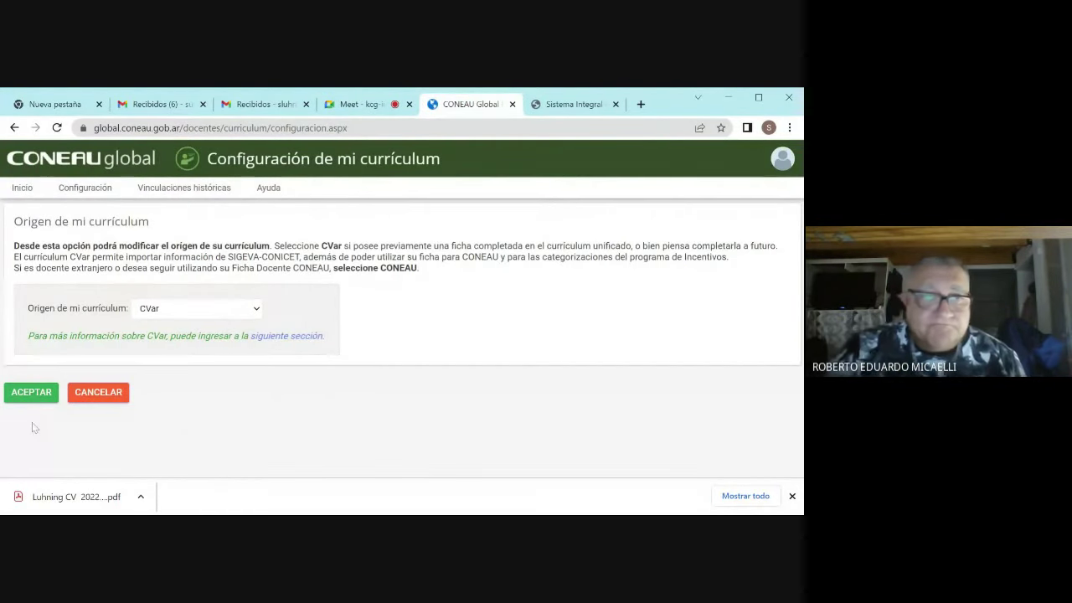
# Step: Accept CVar as curriculum origin, then go from Currículum docente to the CVar login page
pyautogui.click(33, 394)
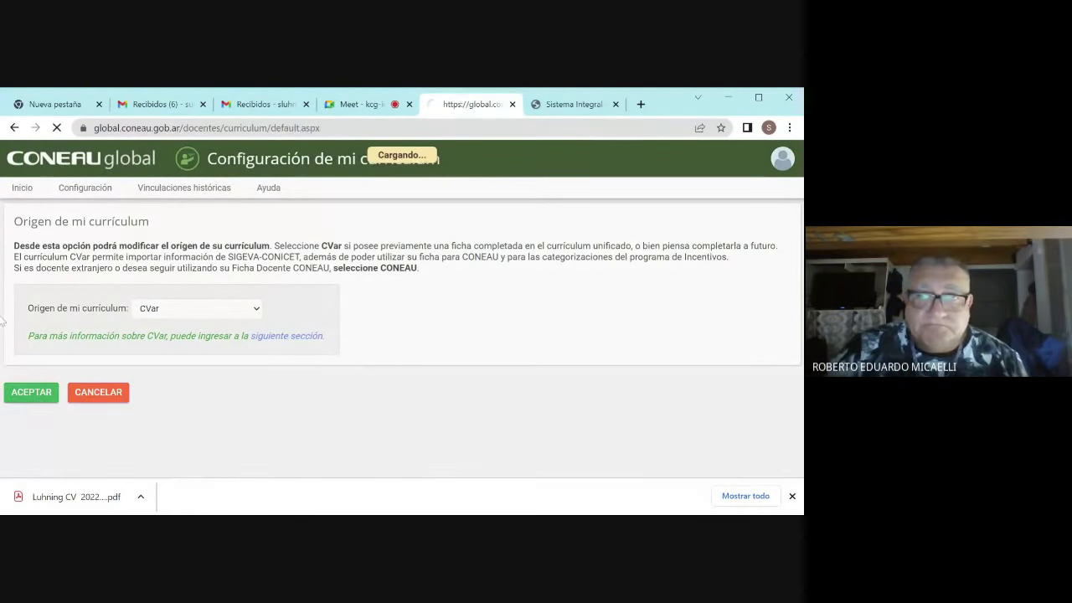
pyautogui.click(14, 128)
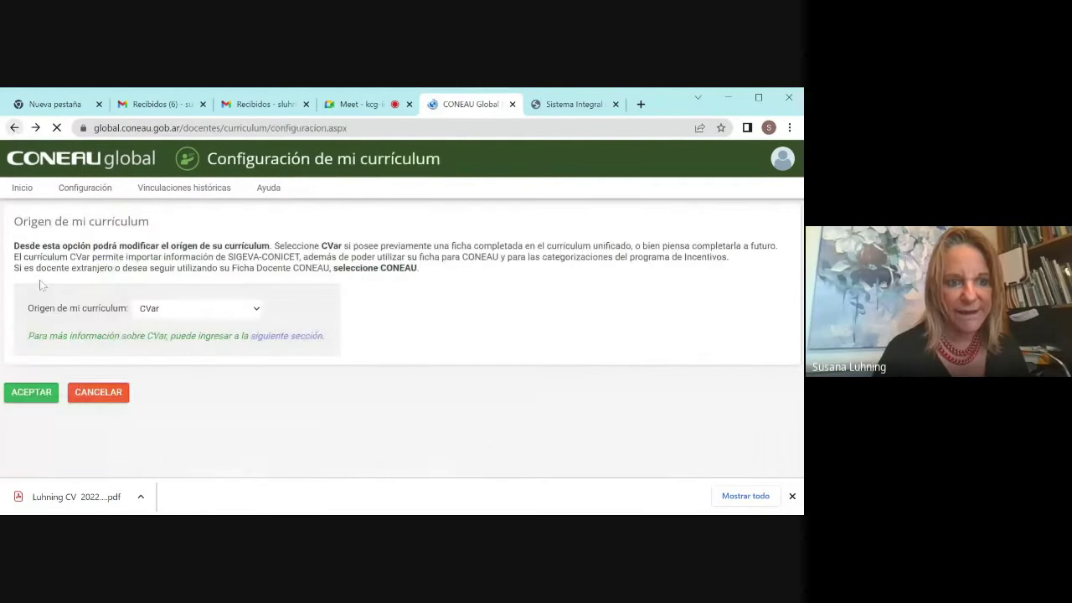
pyautogui.click(15, 130)
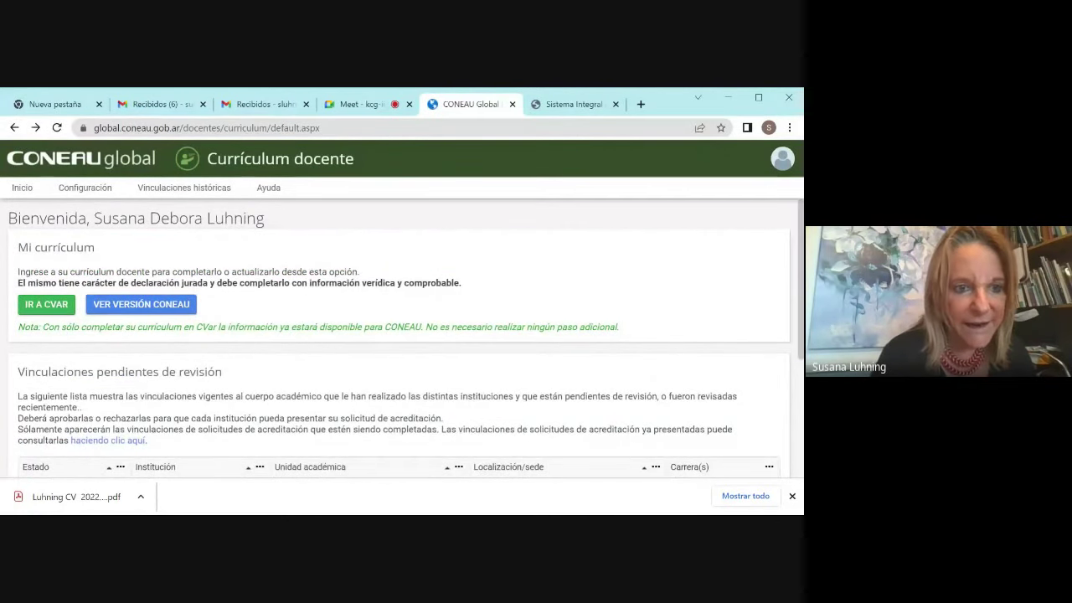
pyautogui.click(54, 311)
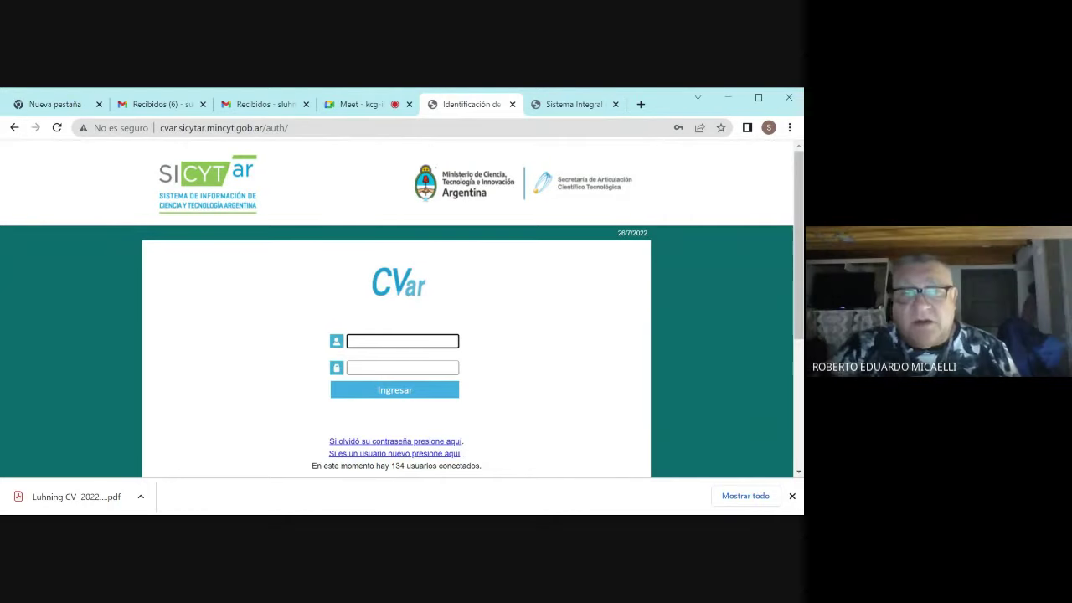
# Step: Scroll the CVar login page, then switch to the Compartir formularios page
pyautogui.moveTo(796, 344); pyautogui.dragTo(795, 395)
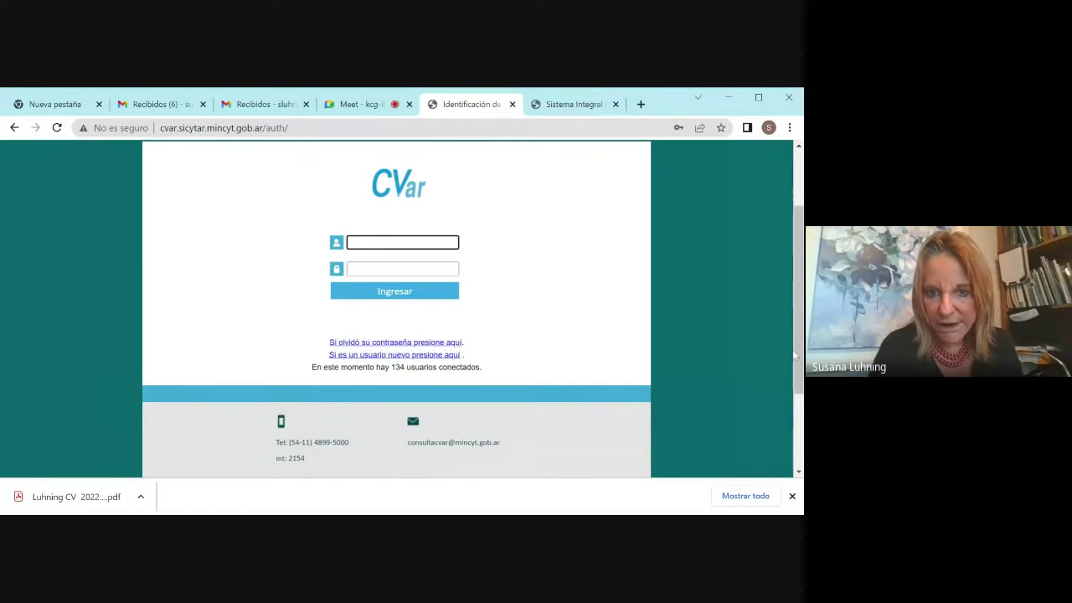
pyautogui.moveTo(796, 361); pyautogui.dragTo(786, 352)
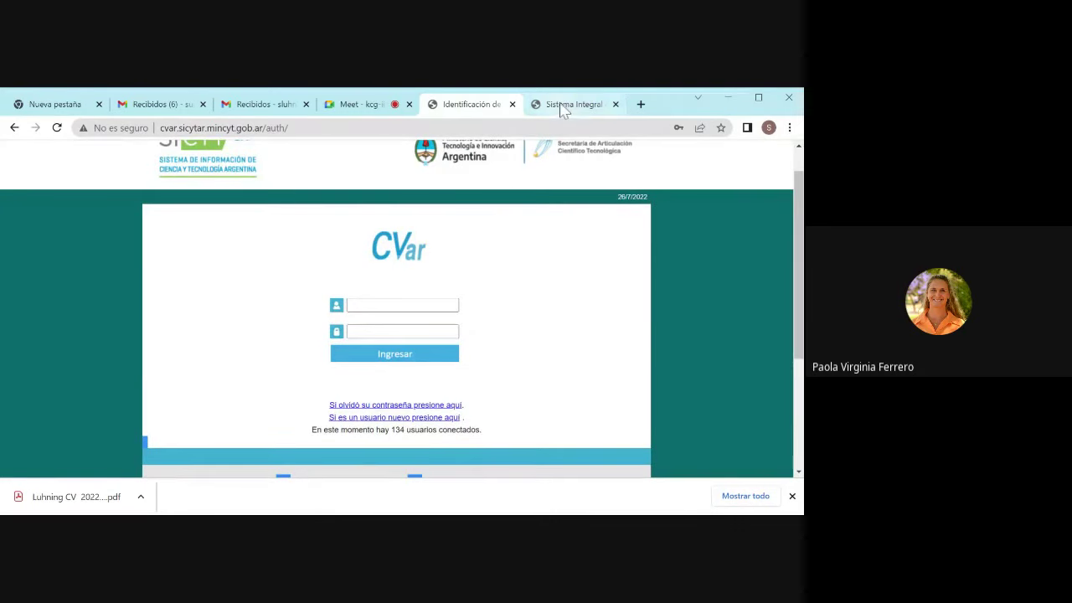
pyautogui.click(563, 107)
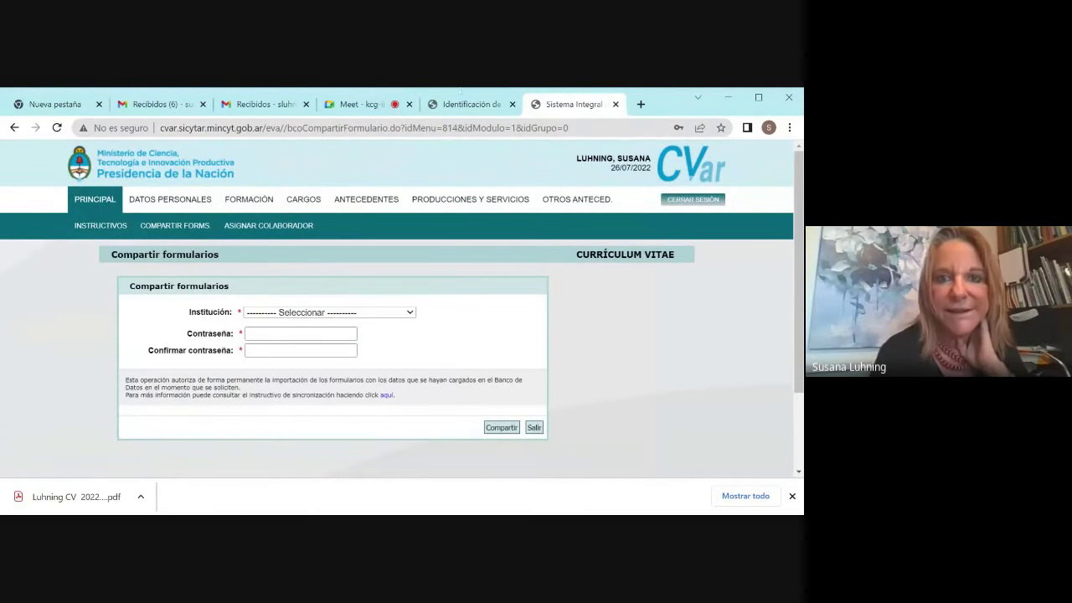
pyautogui.click(469, 105)
pyautogui.click(373, 106)
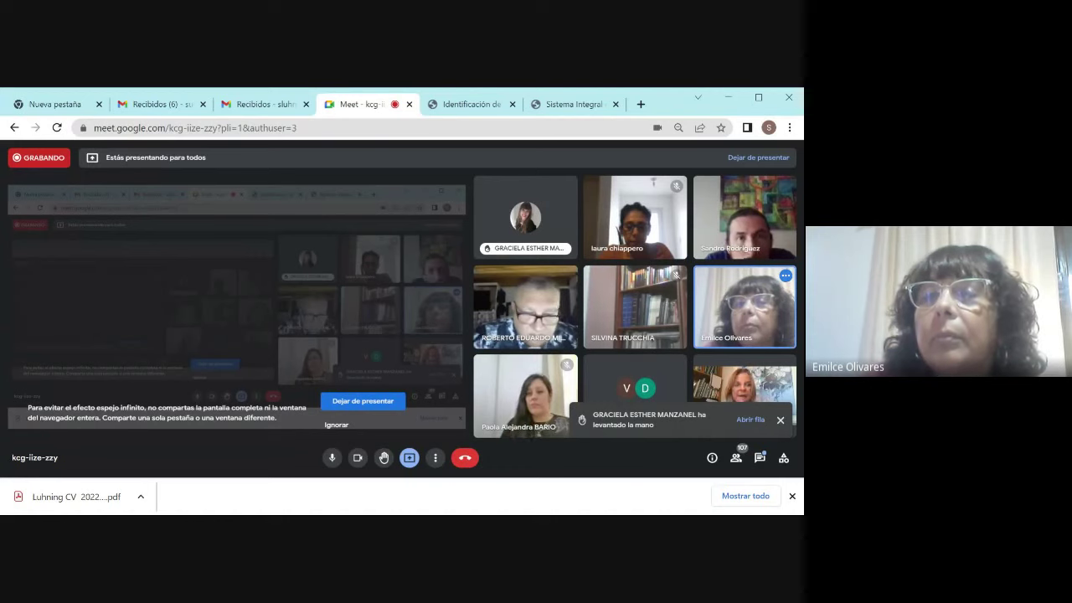
pyautogui.click(584, 107)
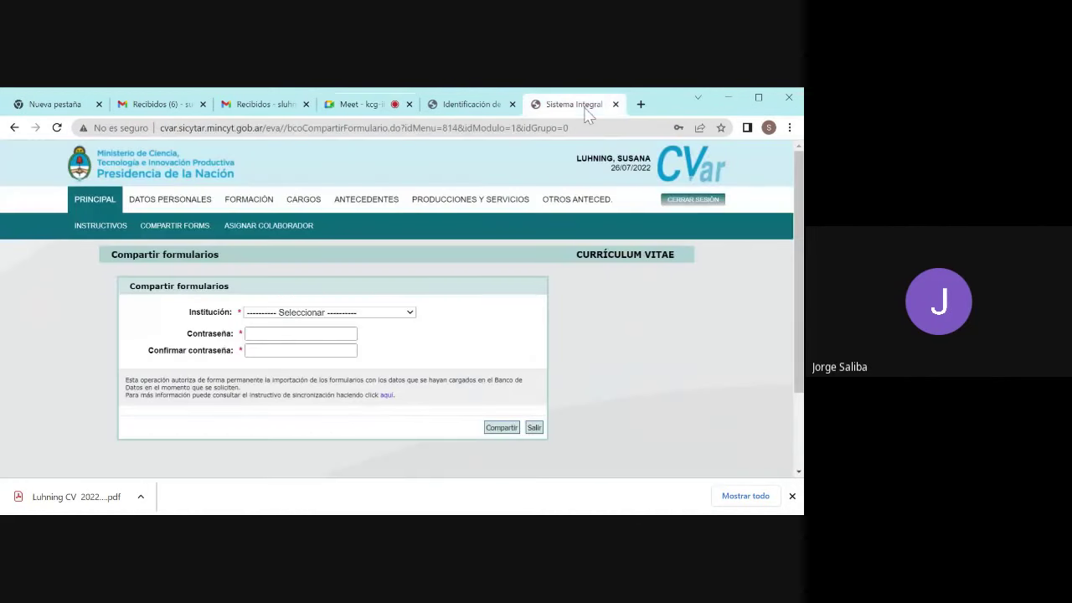
# Step: Review the CVar login page down to its footer and back, then return to the Meet call
pyautogui.click(469, 107)
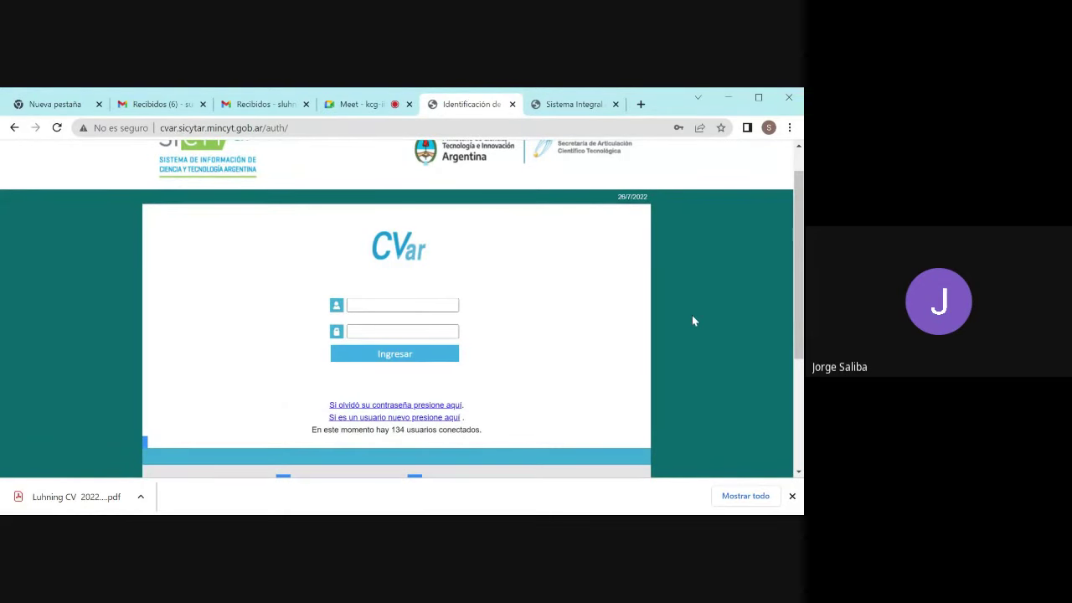
pyautogui.moveTo(796, 334); pyautogui.dragTo(778, 430)
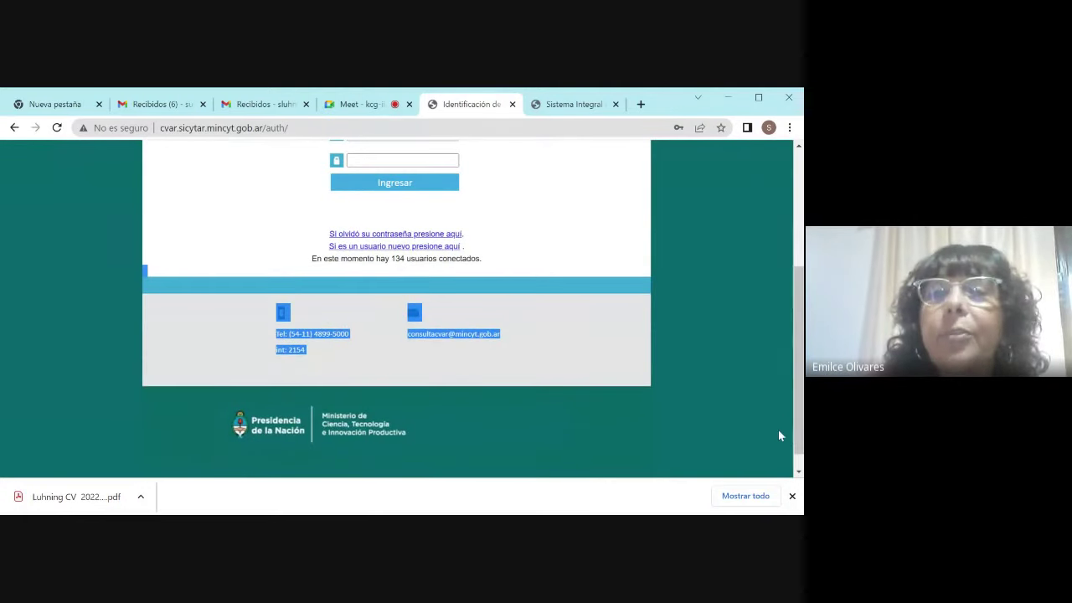
pyautogui.click(630, 430)
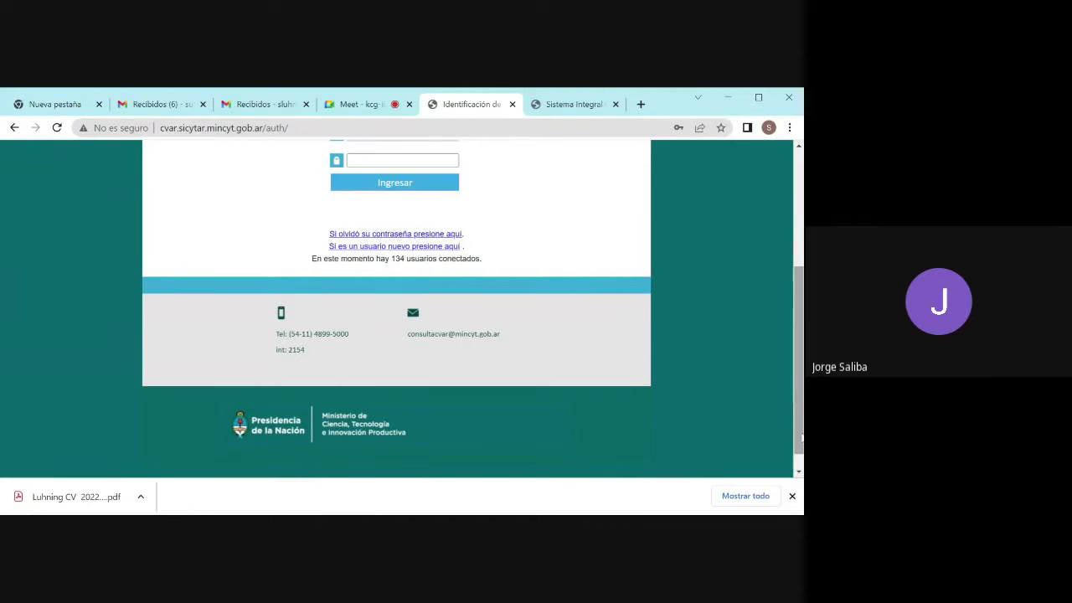
pyautogui.moveTo(799, 437); pyautogui.dragTo(765, 424)
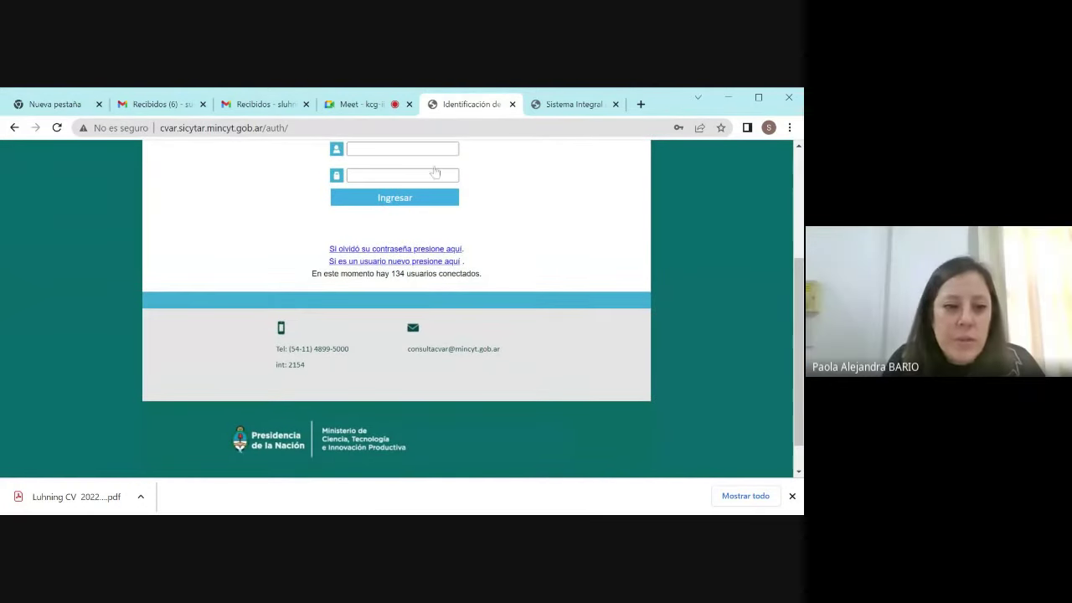
pyautogui.click(361, 108)
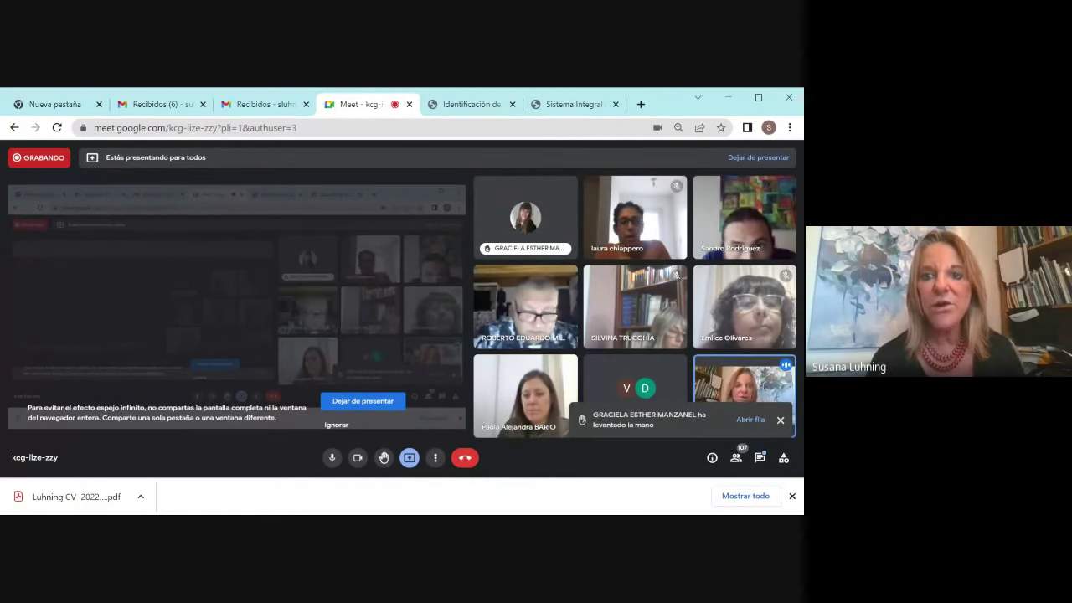
pyautogui.click(566, 106)
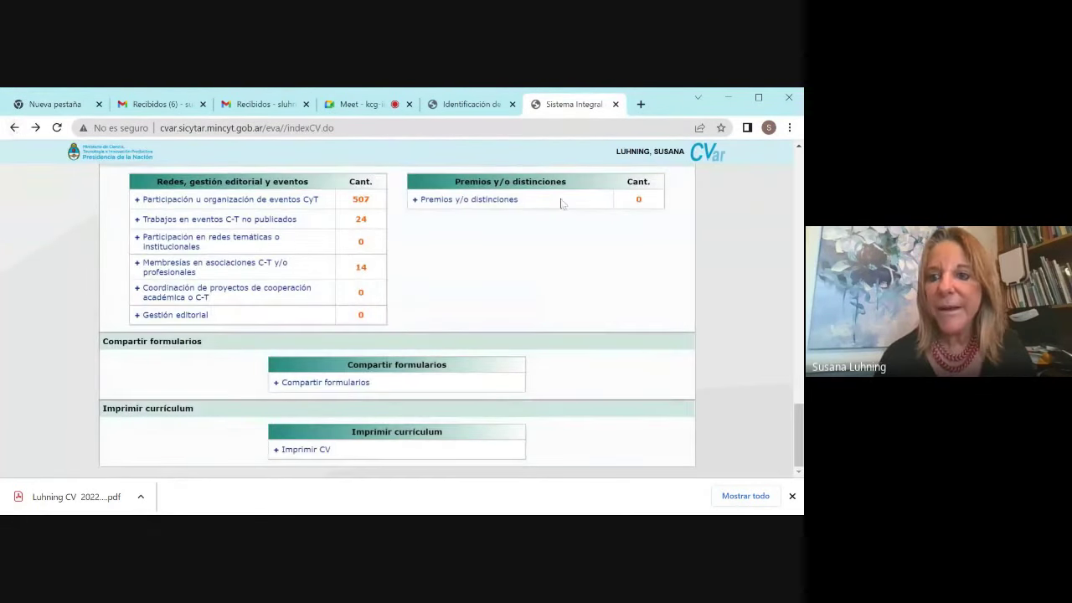
pyautogui.moveTo(798, 435); pyautogui.dragTo(795, 178)
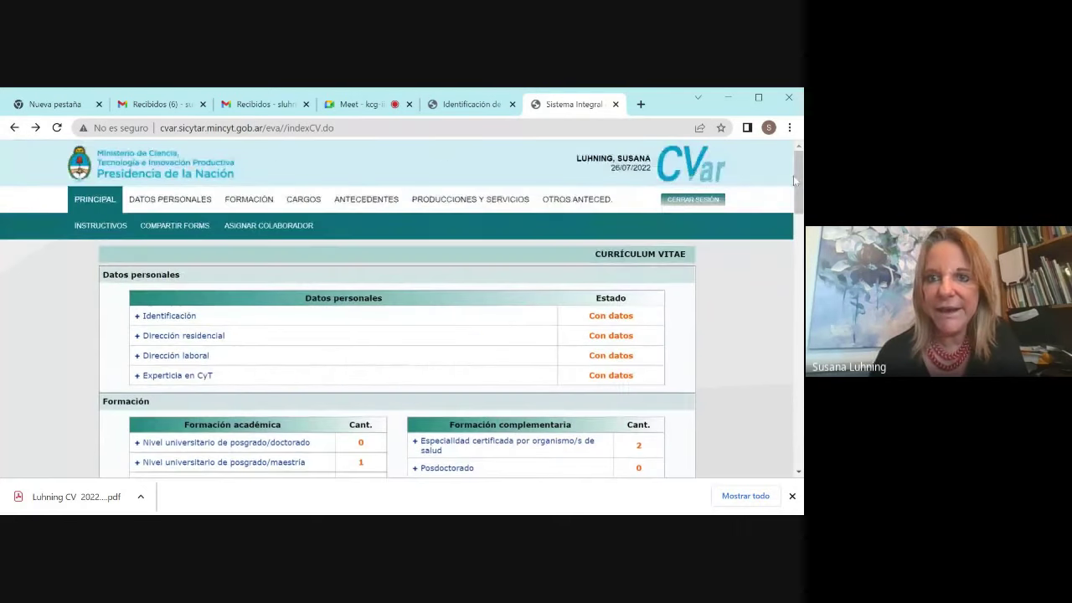
# Step: Search Google for 'sigeva unc fcm' in a new tab
pyautogui.click(641, 104)
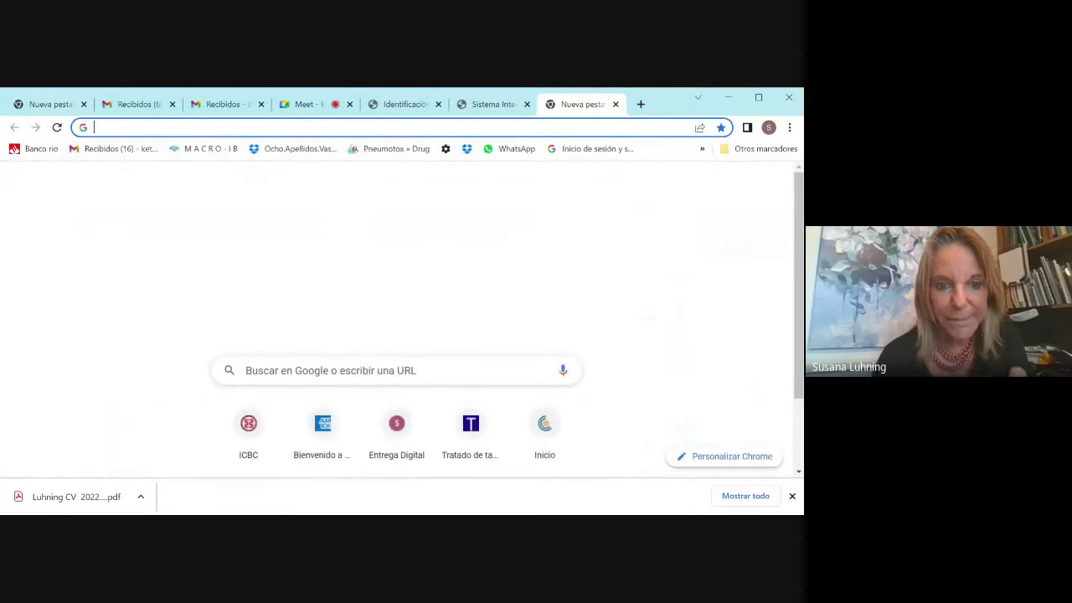
pyautogui.click(248, 373)
pyautogui.write('sigeva')
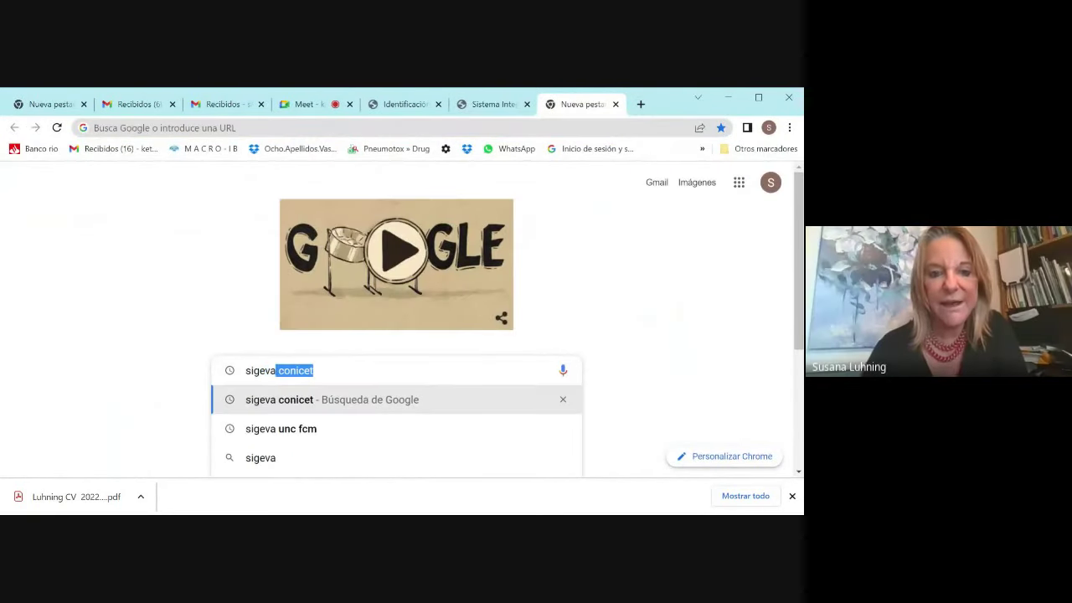
pyautogui.write(' un')
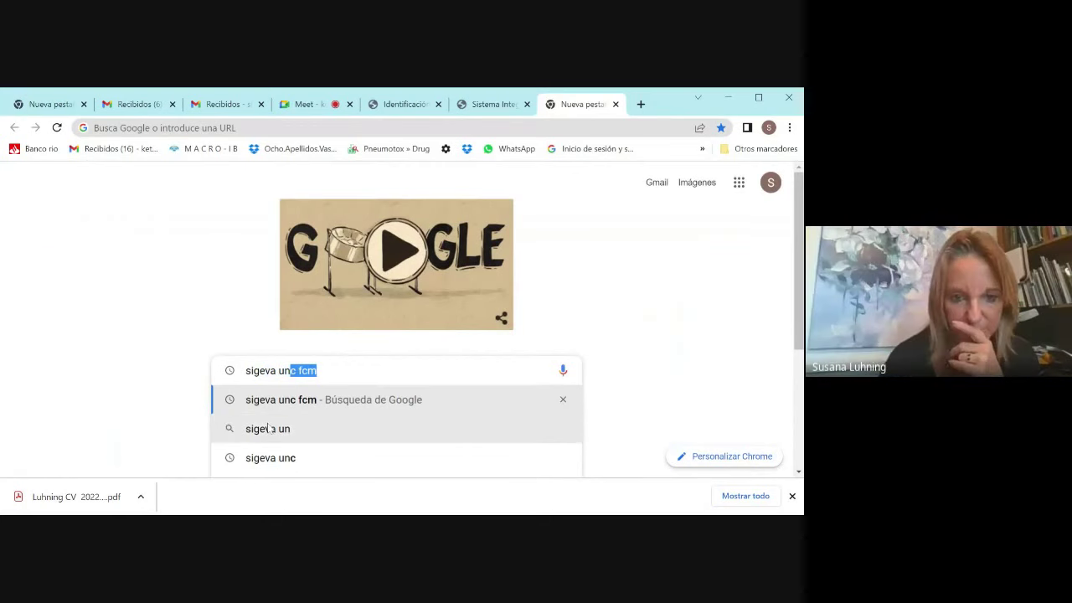
pyautogui.click(272, 411)
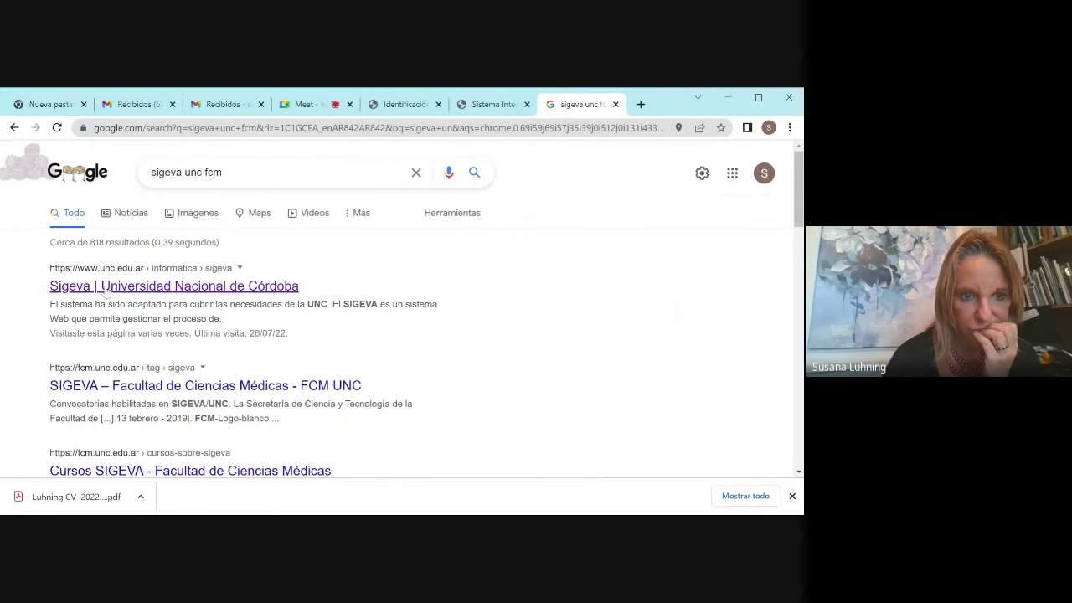
# Step: Open the Universidad Nacional de Córdoba Sigeva page and scroll to its Acceso a Sigeva link
pyautogui.click(107, 388)
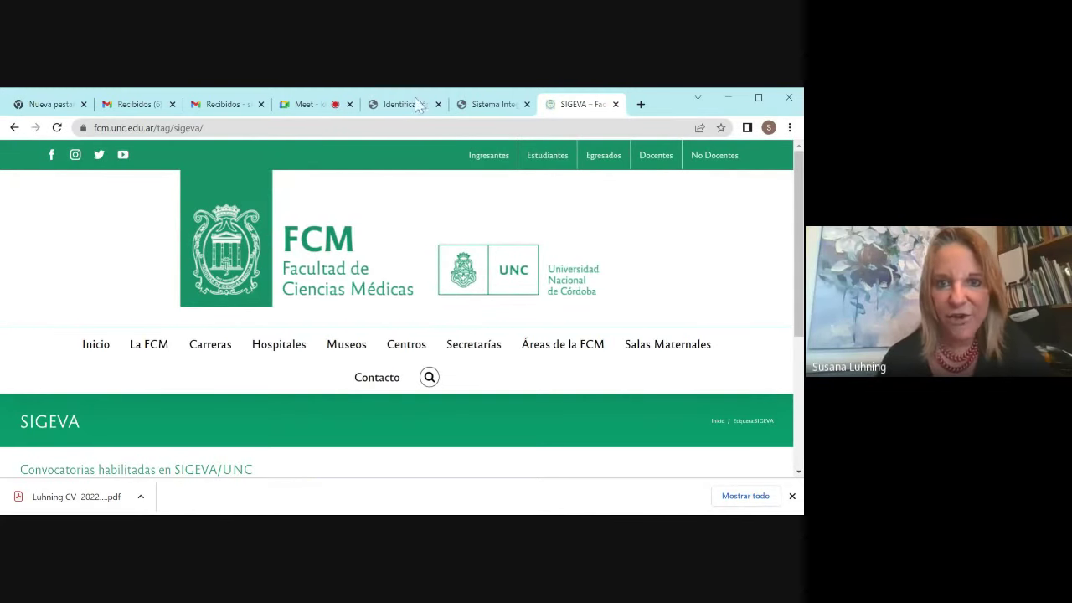
pyautogui.click(14, 128)
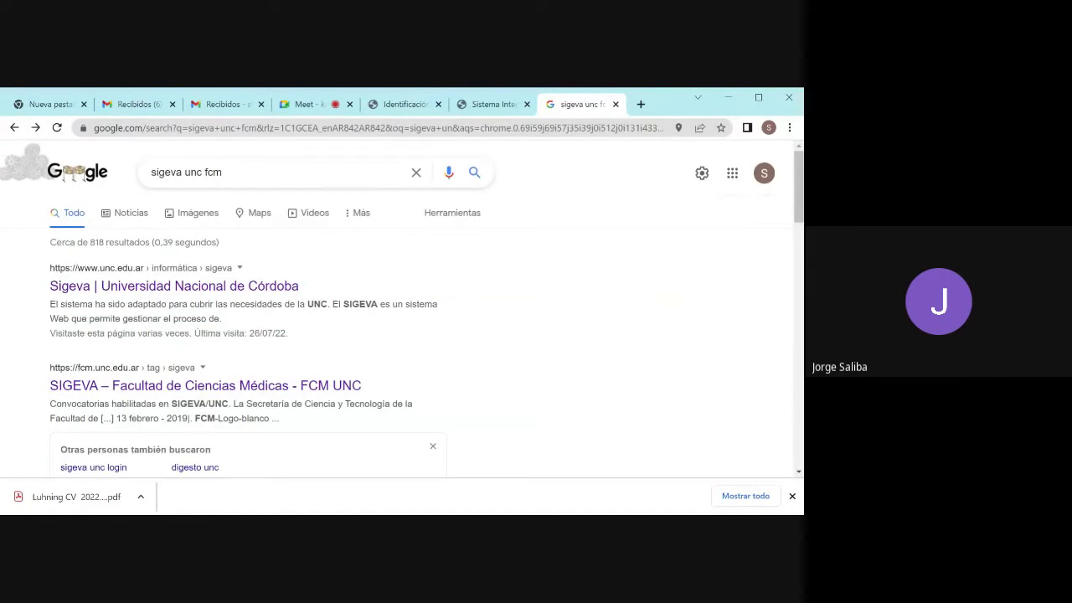
pyautogui.click(125, 289)
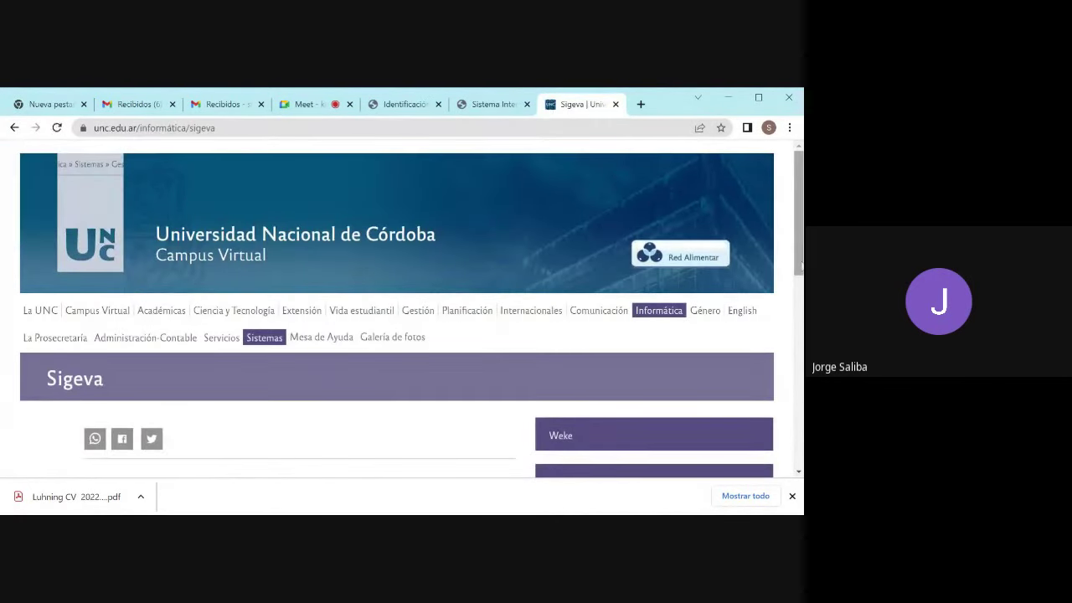
pyautogui.moveTo(798, 268); pyautogui.dragTo(788, 434)
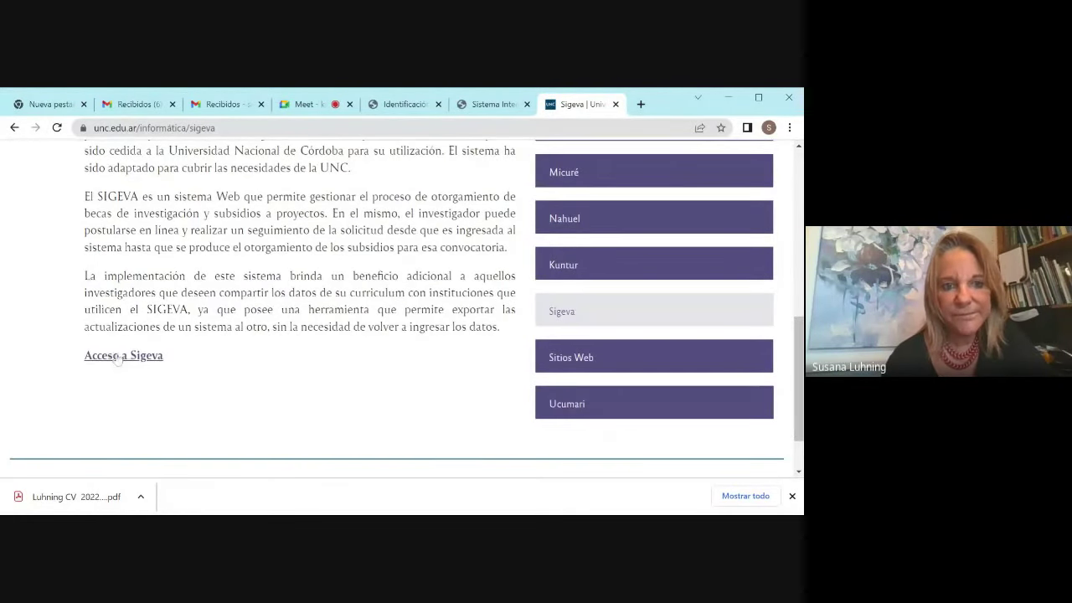
# Step: Log in to SIGEVA with the saved credentials as 'Usuario banco de datos de actividades de CyT'
pyautogui.click(119, 356)
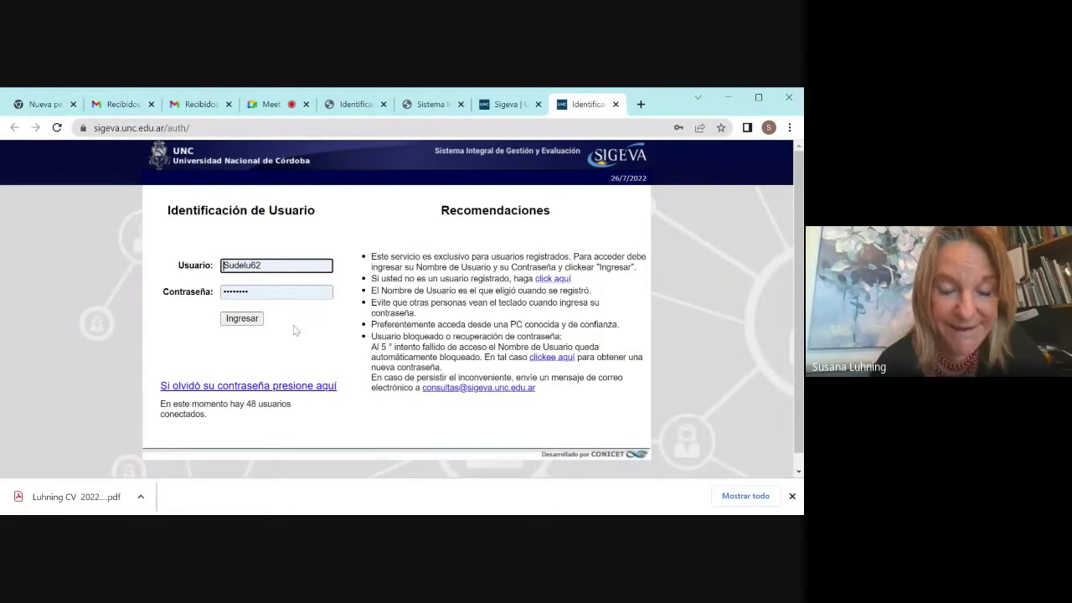
pyautogui.click(241, 319)
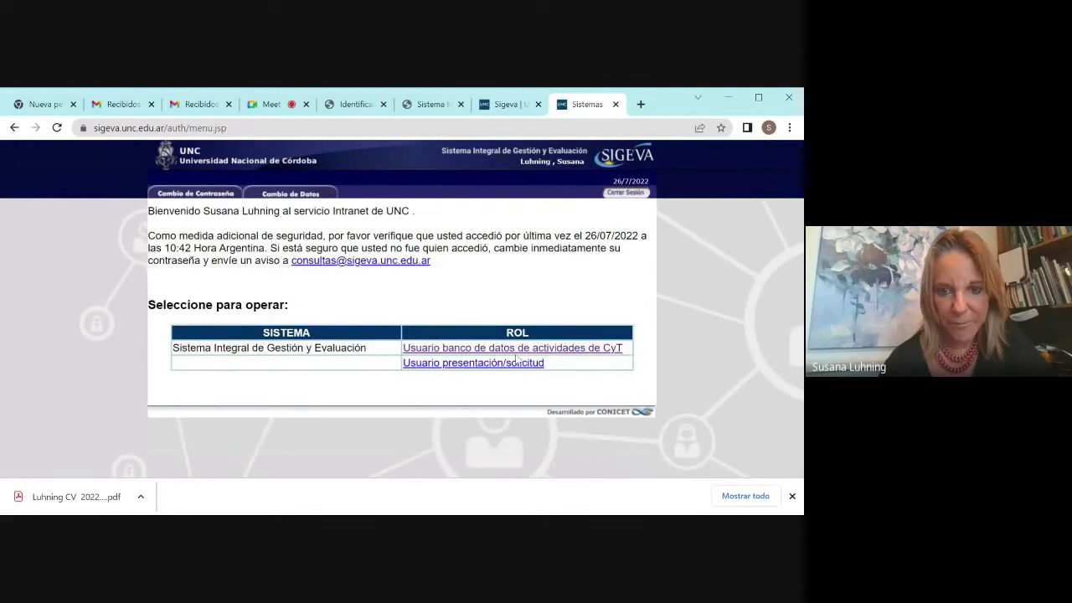
pyautogui.click(517, 360)
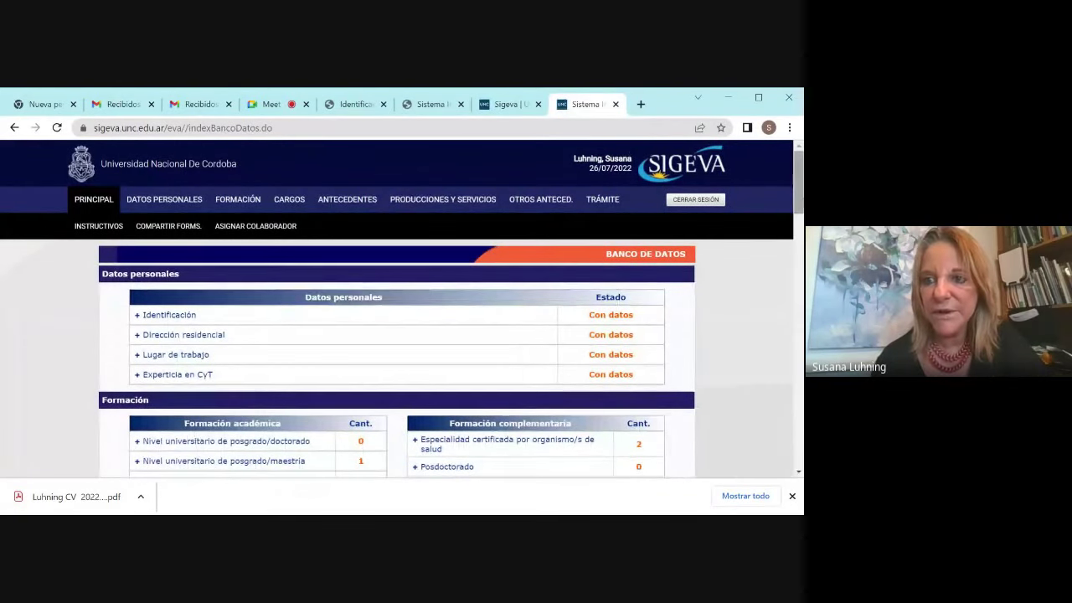
# Step: Detach the Google Meet tab from the browser so the CVar curriculum page shows
pyautogui.moveTo(800, 199); pyautogui.dragTo(800, 172)
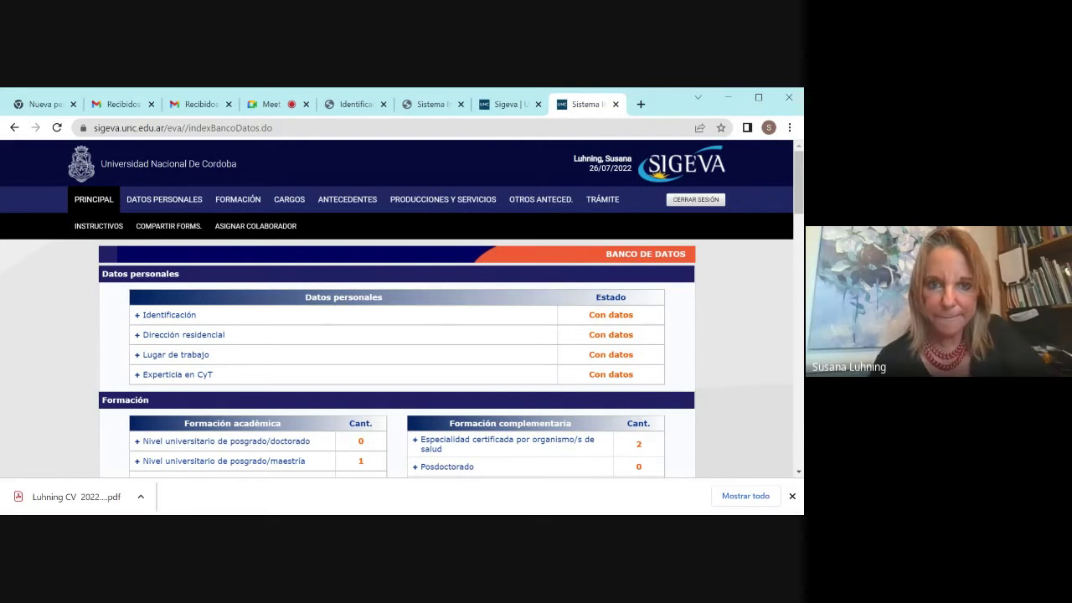
pyautogui.click(270, 105)
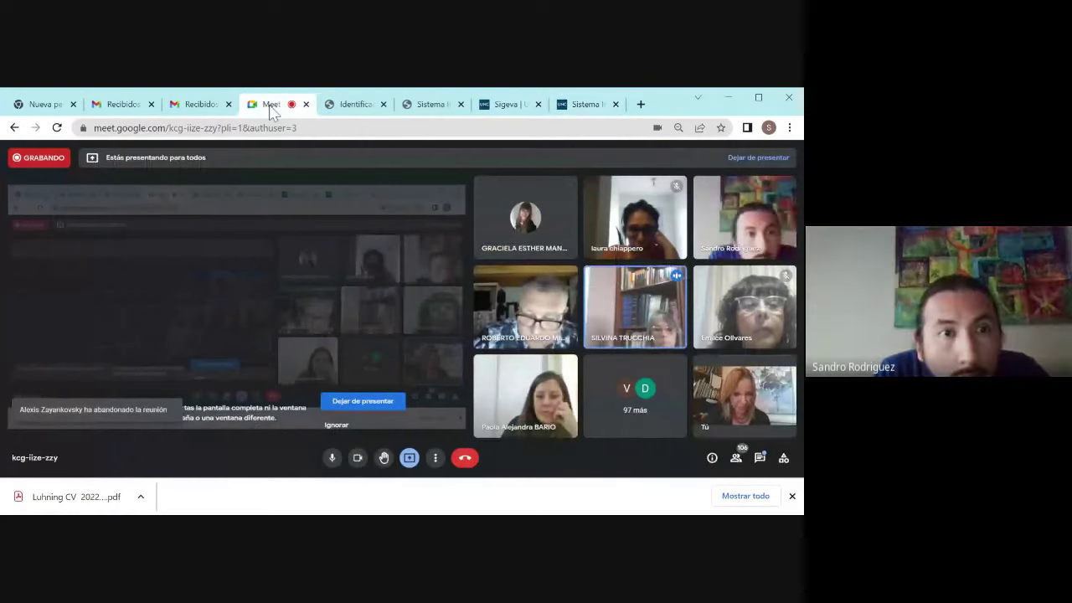
pyautogui.moveTo(270, 105); pyautogui.dragTo(578, 89)
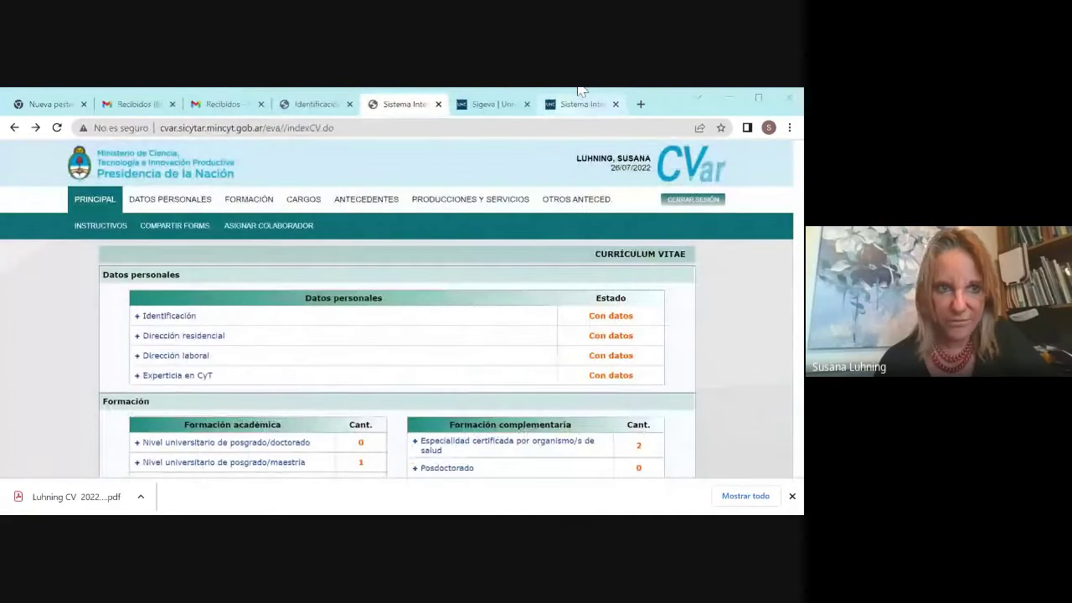
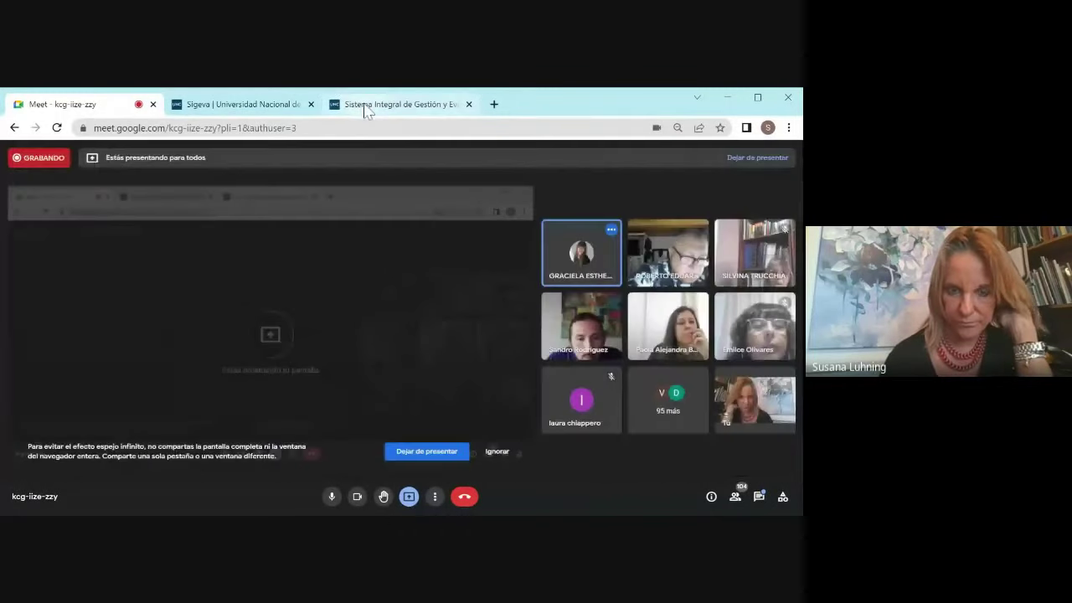
# Step: Go back to the university SIGEVA session and open the Compartir formularios form from the data bank
pyautogui.click(366, 108)
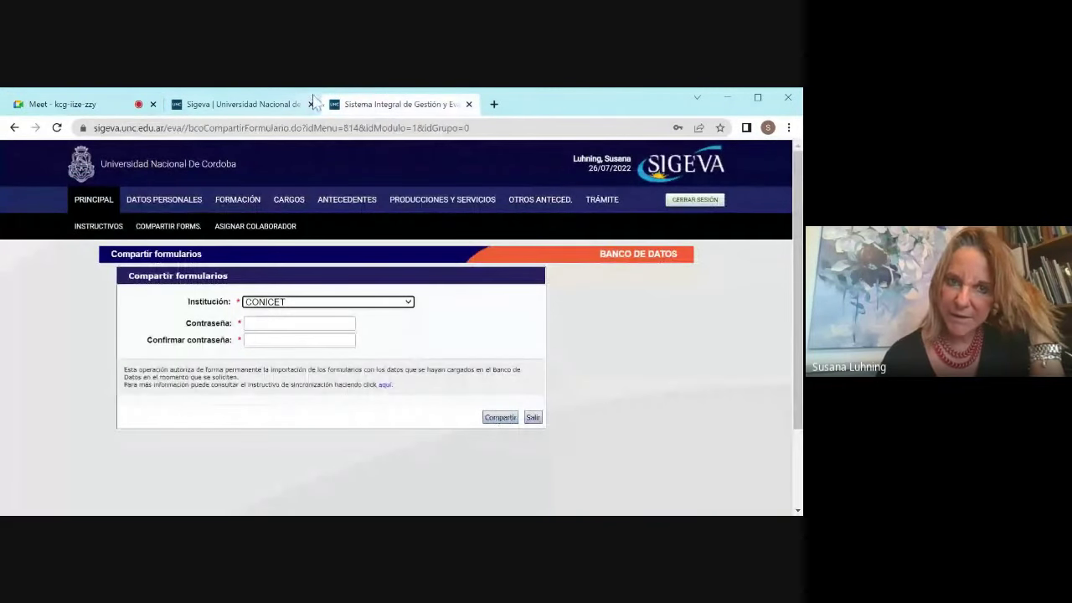
pyautogui.click(14, 128)
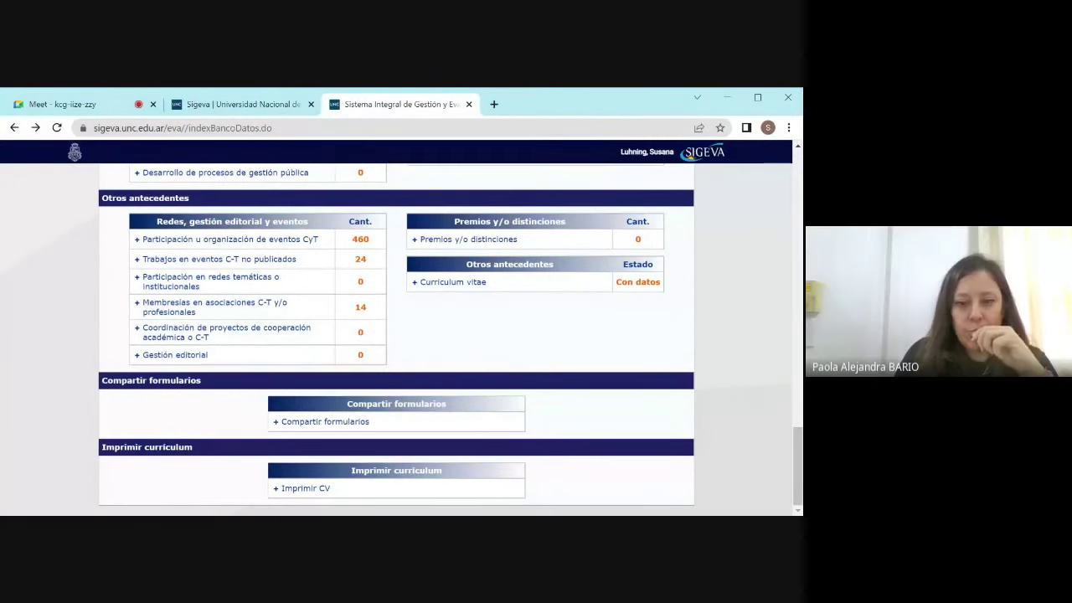
pyautogui.moveTo(798, 469); pyautogui.dragTo(791, 465)
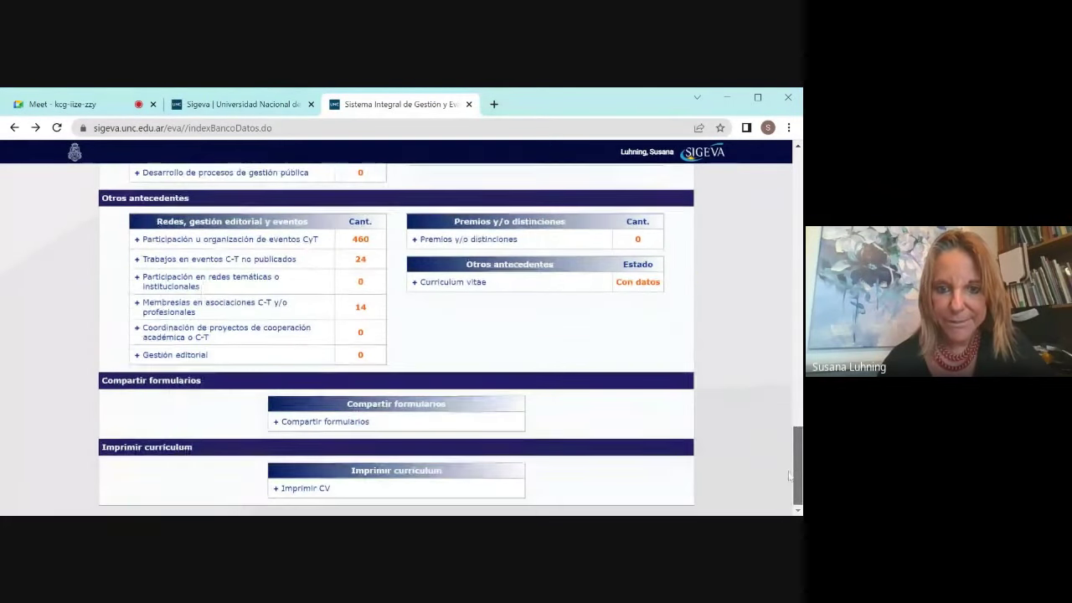
pyautogui.click(348, 423)
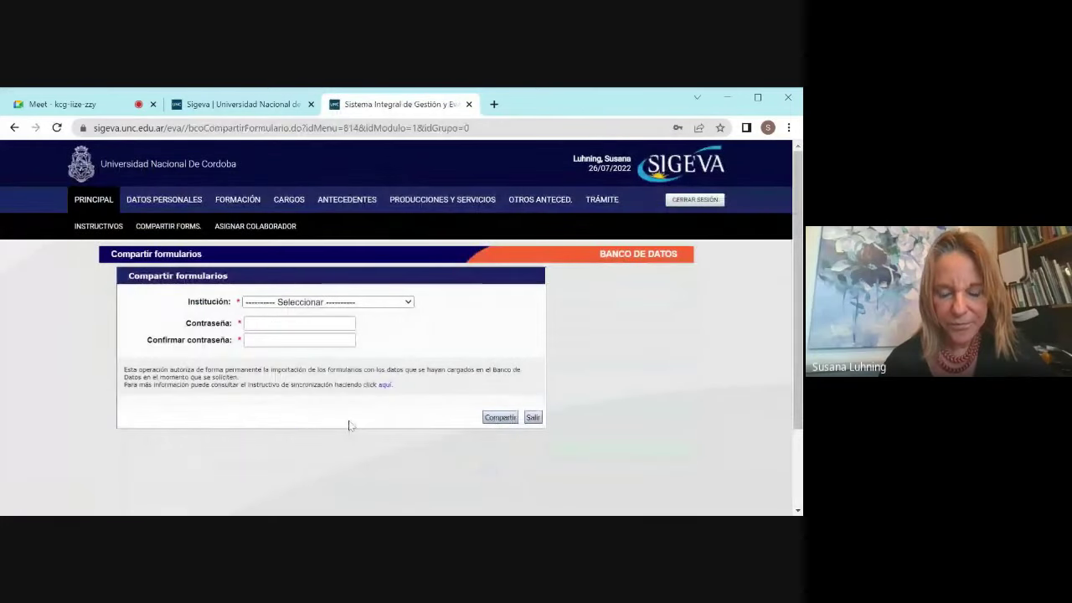
# Step: Share the forms with CONICET as Institución, entering and confirming the sharing password
pyautogui.click(402, 304)
pyautogui.click(398, 331)
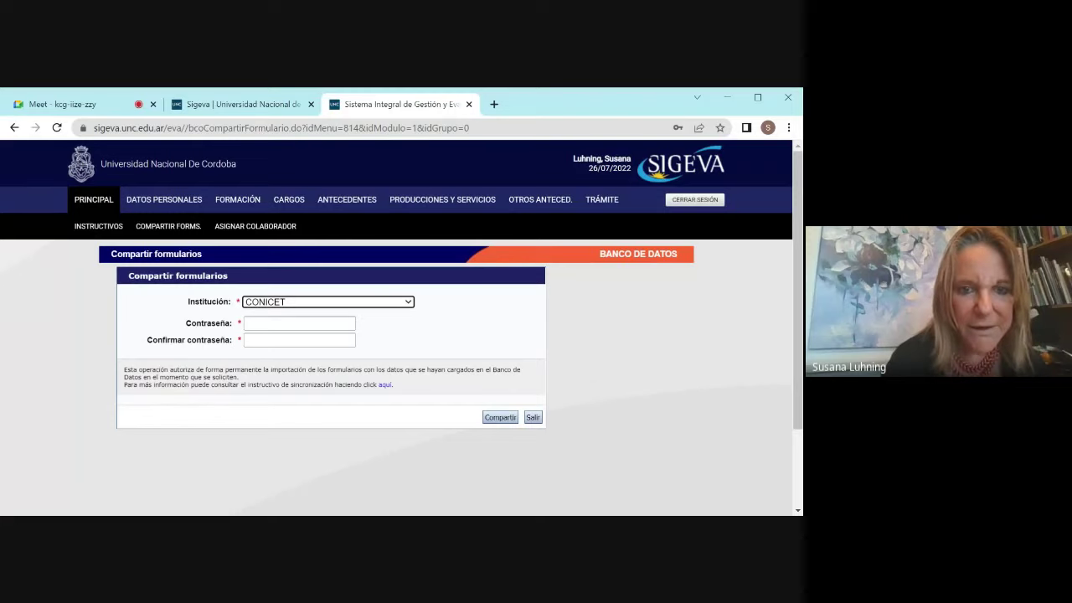
pyautogui.click(299, 324)
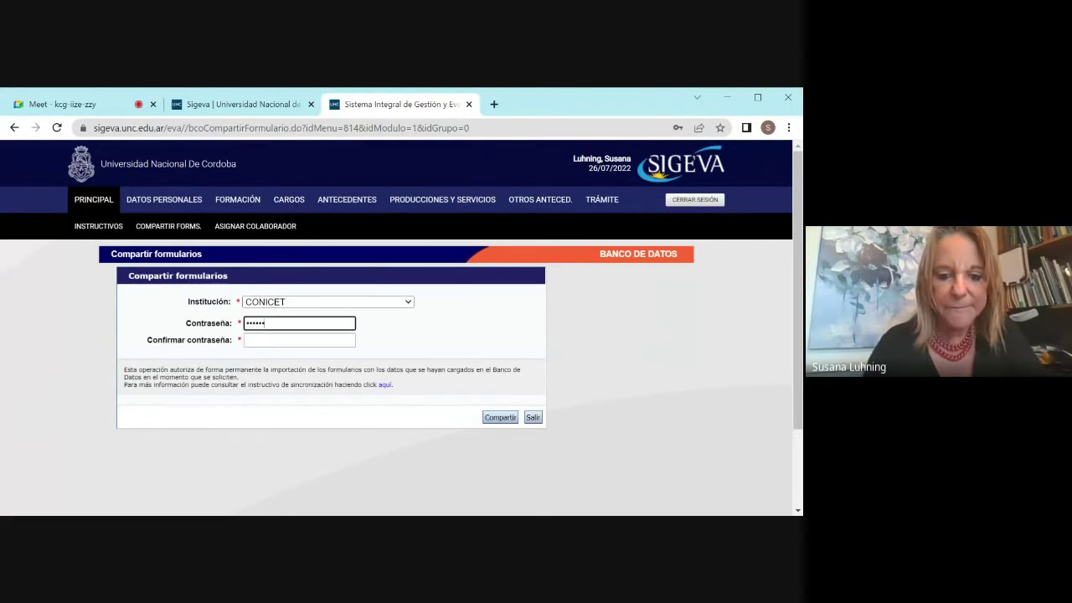
pyautogui.click(300, 340)
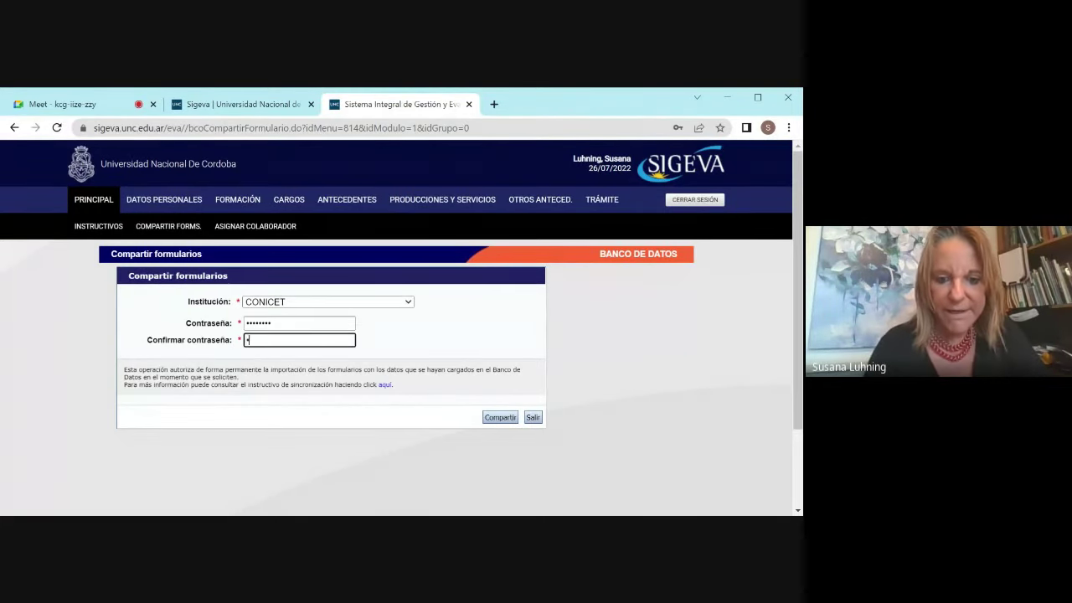
pyautogui.write('••••••')
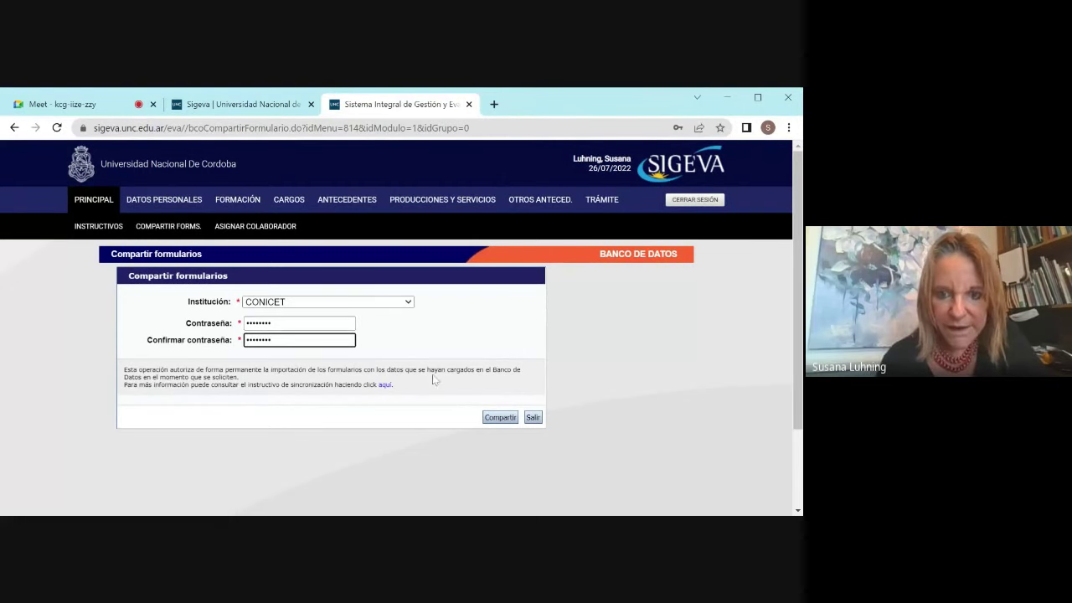
pyautogui.click(494, 418)
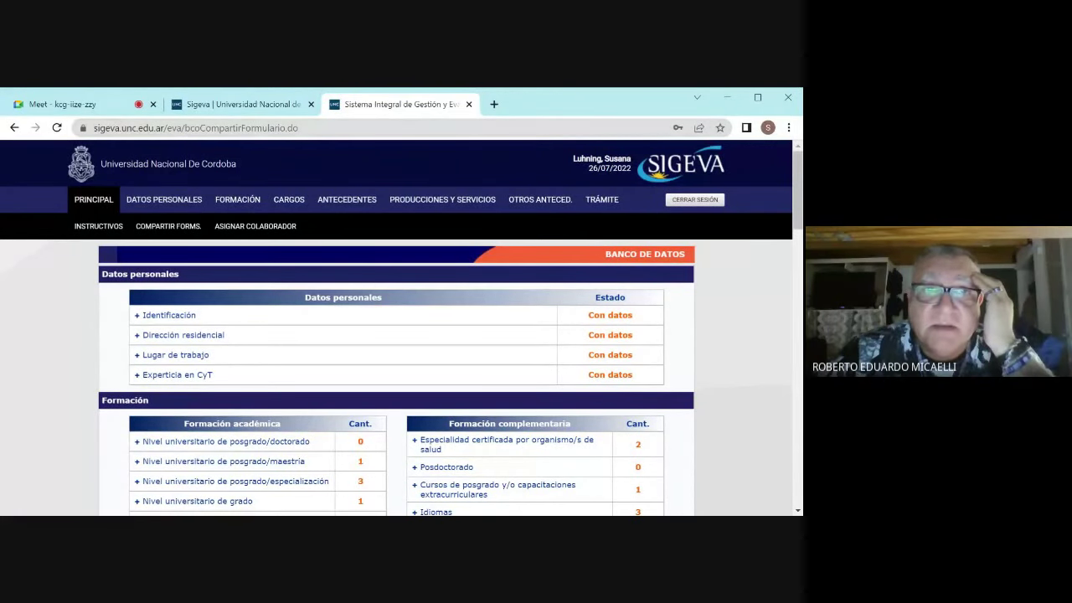
# Step: Return to the Compartir formularios page, glance at the UNC info tab, and reload the stuck form
pyautogui.moveTo(797, 191); pyautogui.dragTo(794, 473)
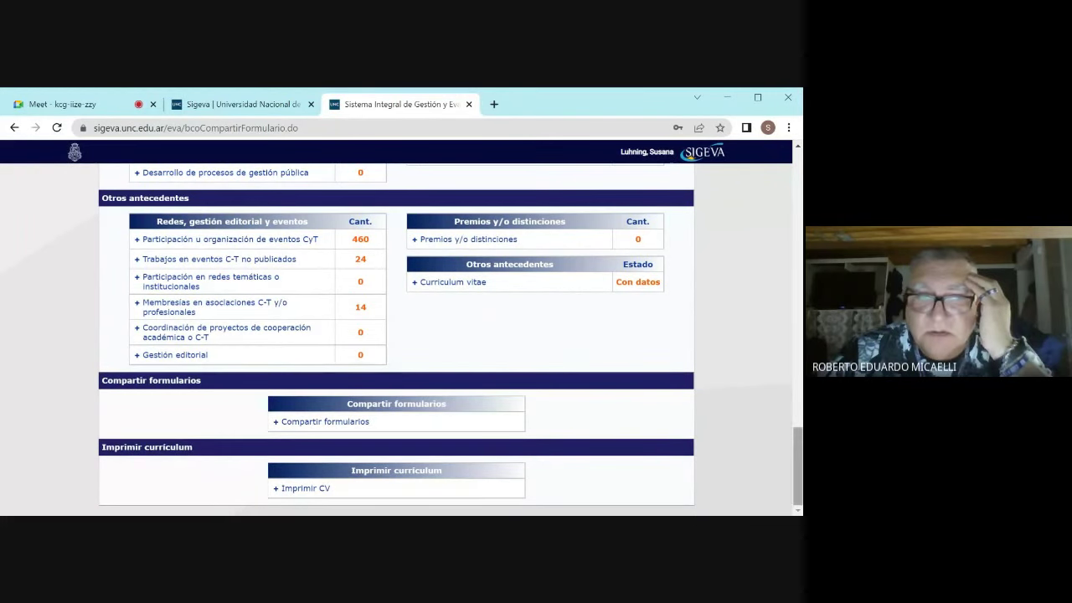
pyautogui.click(14, 128)
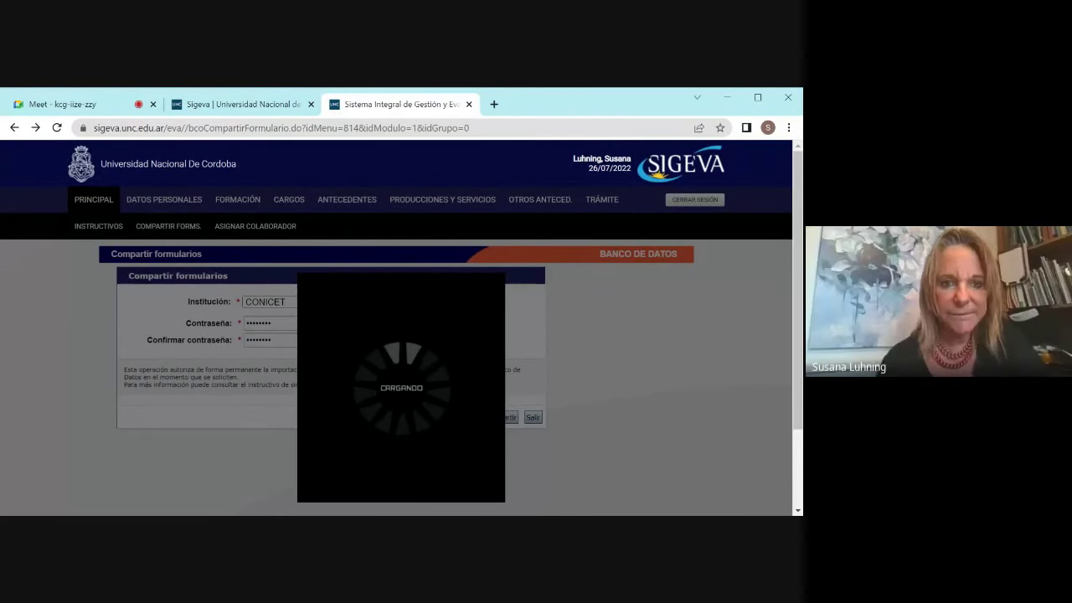
pyautogui.click(249, 104)
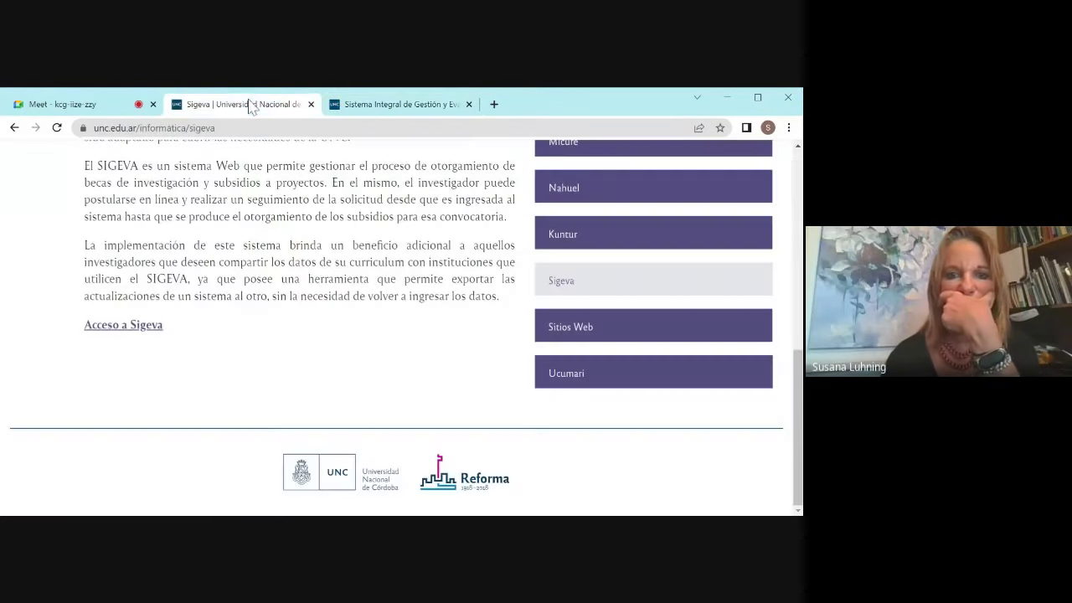
pyautogui.click(378, 105)
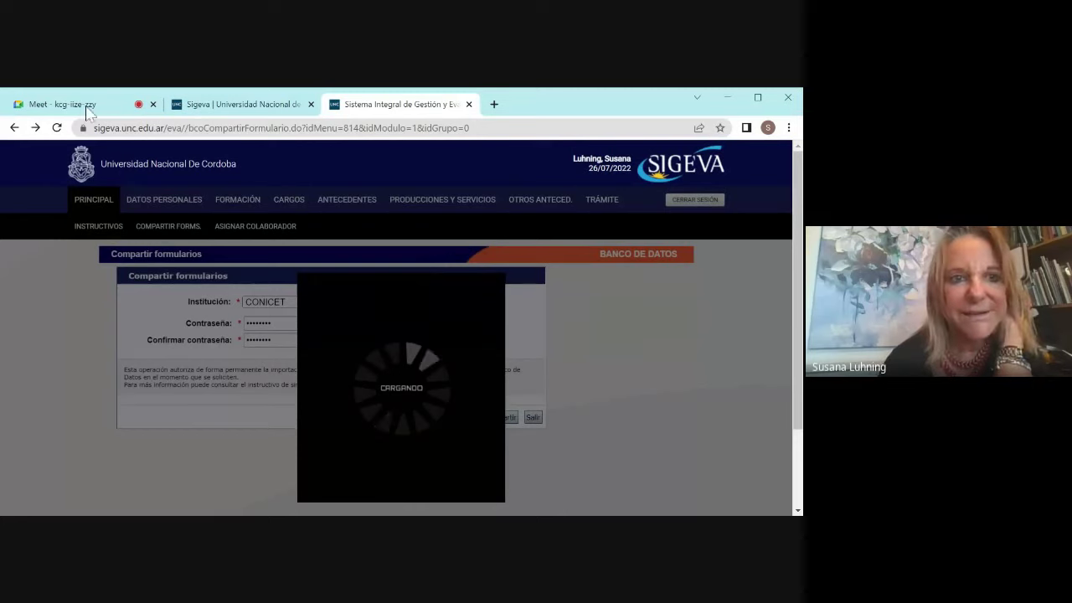
pyautogui.click(57, 128)
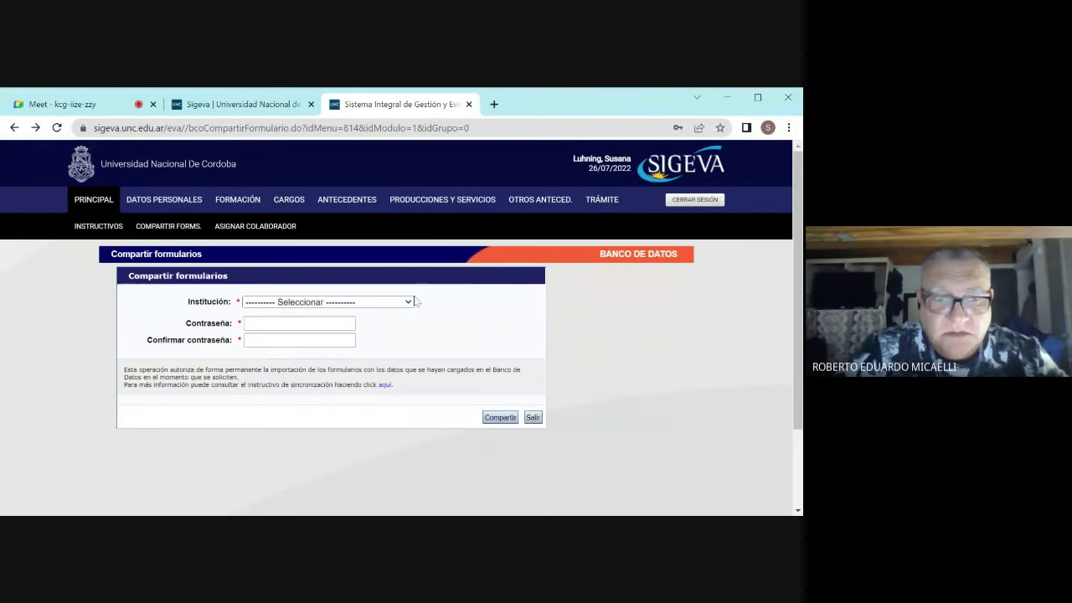
# Step: Retry sharing with CONICET without a password, get the 'entre 6 y 16 caracteres' error, and exit to Banco de Datos
pyautogui.click(401, 329)
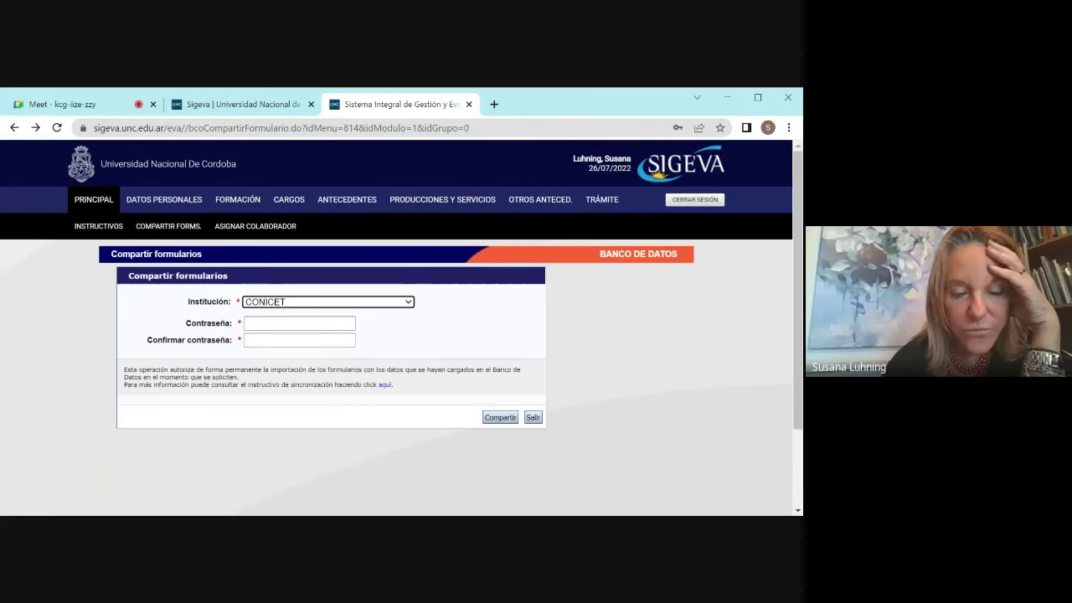
pyautogui.click(299, 323)
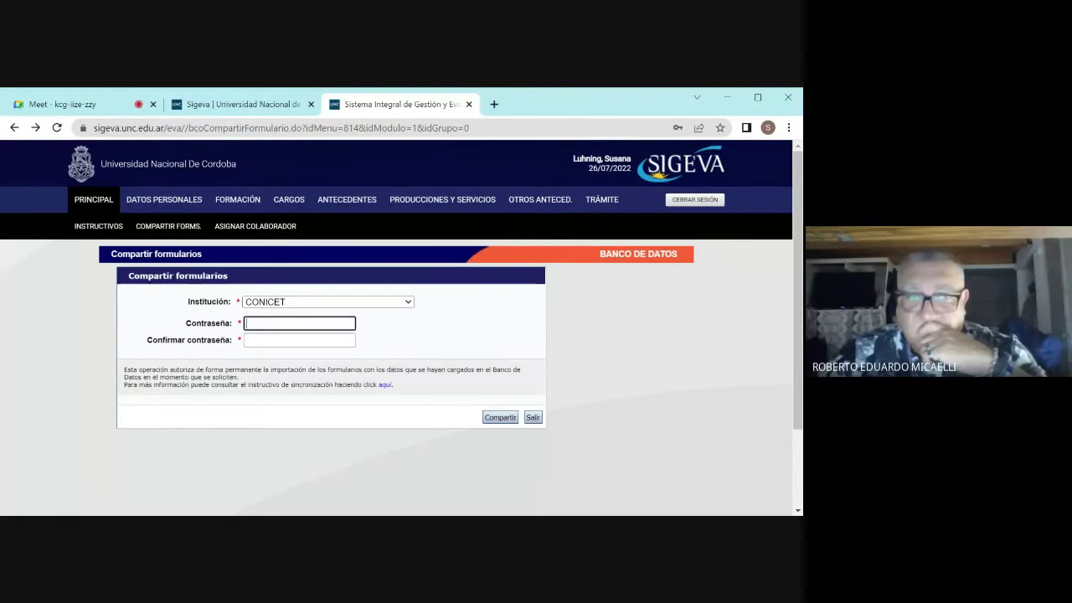
pyautogui.click(269, 457)
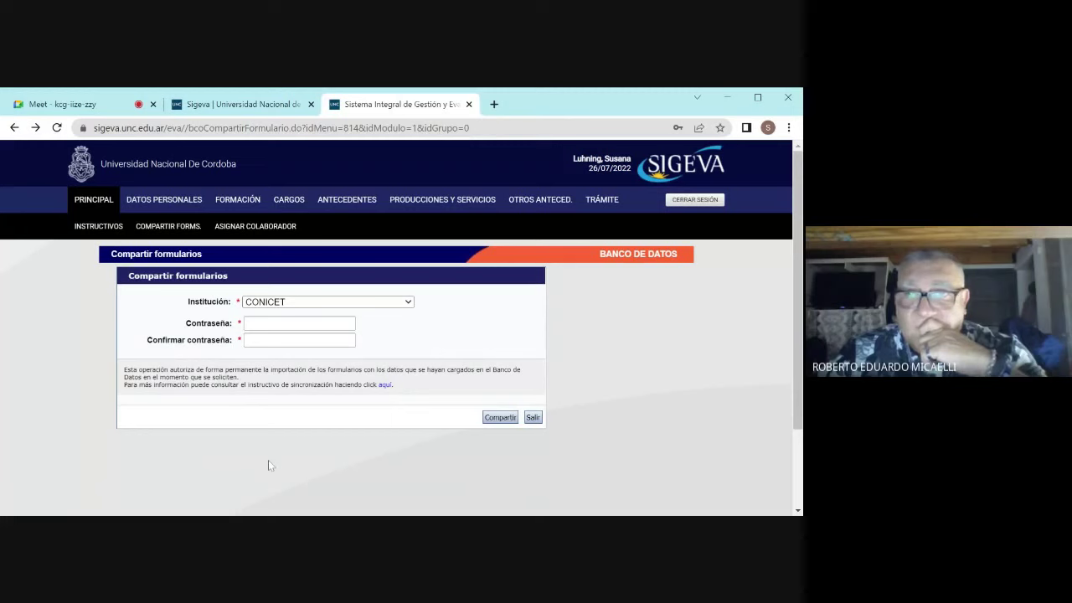
pyautogui.click(501, 418)
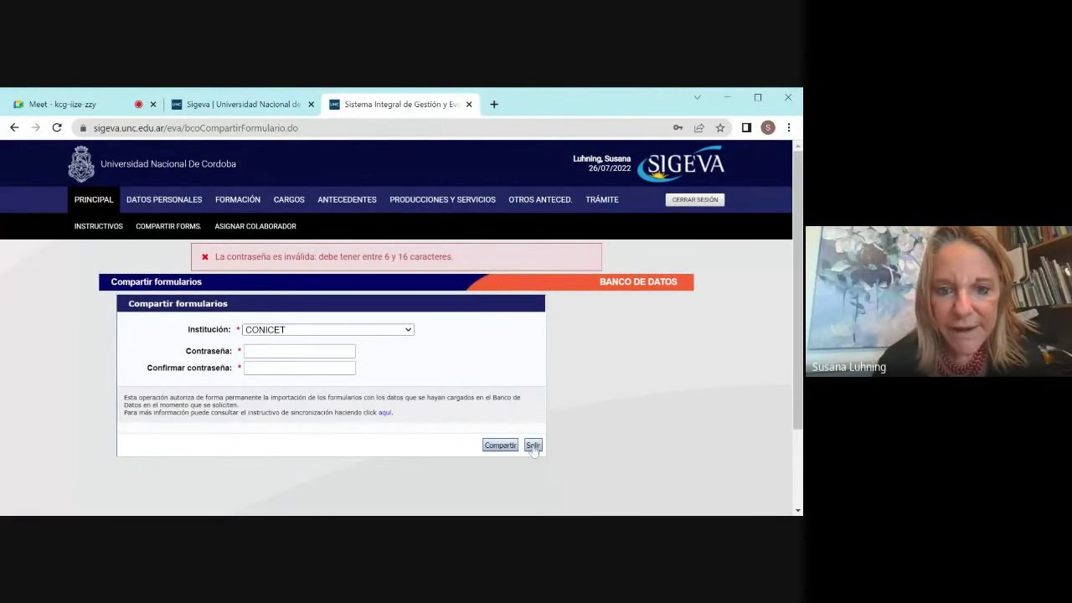
pyautogui.click(532, 446)
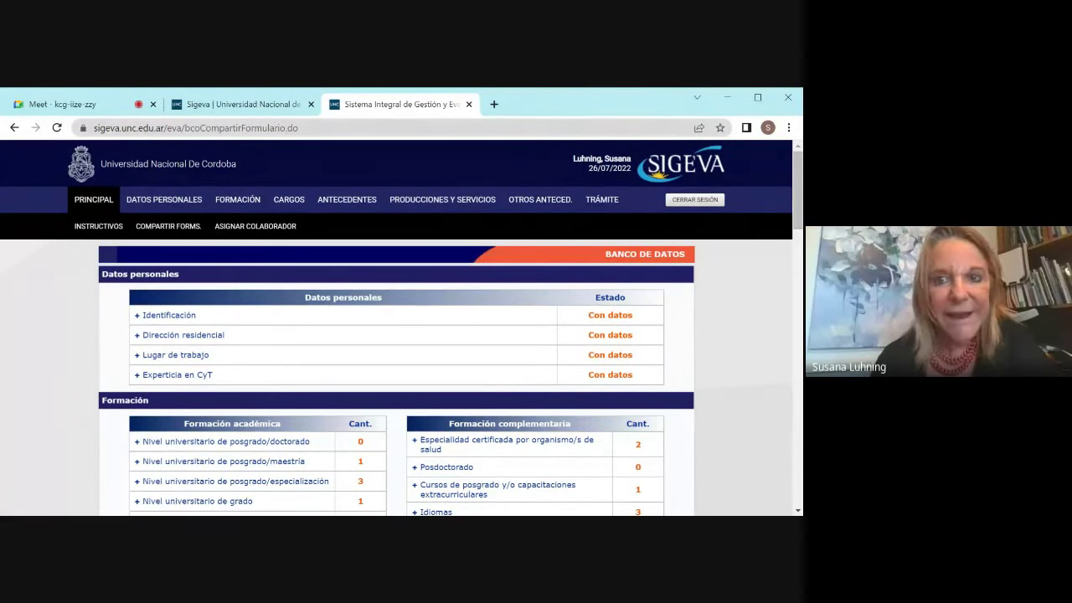
# Step: Search Google for 'sigeva conicet' in a new tab
pyautogui.click(495, 105)
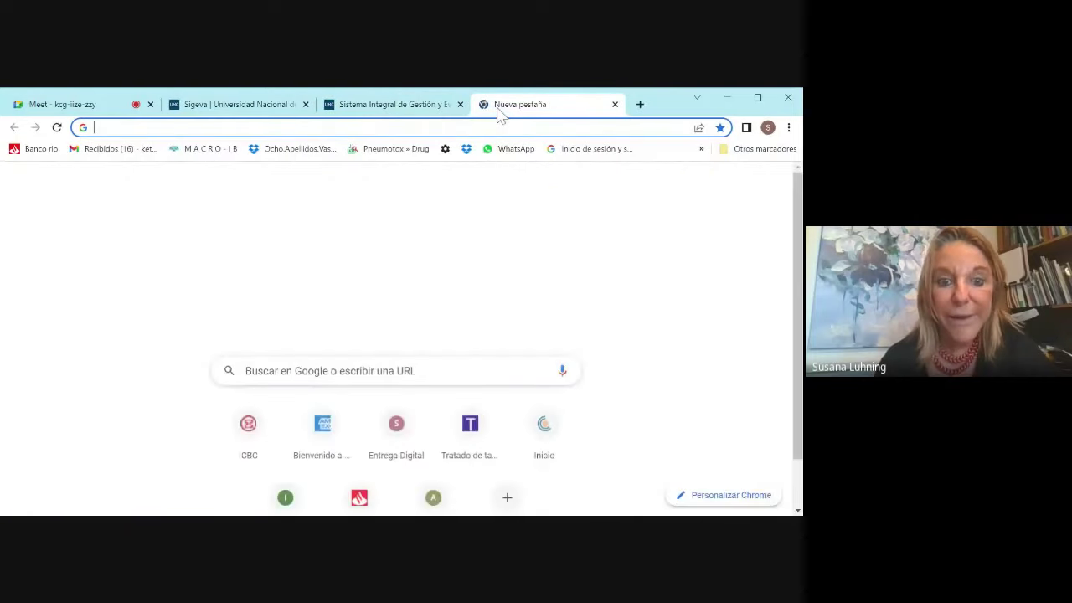
pyautogui.click(317, 382)
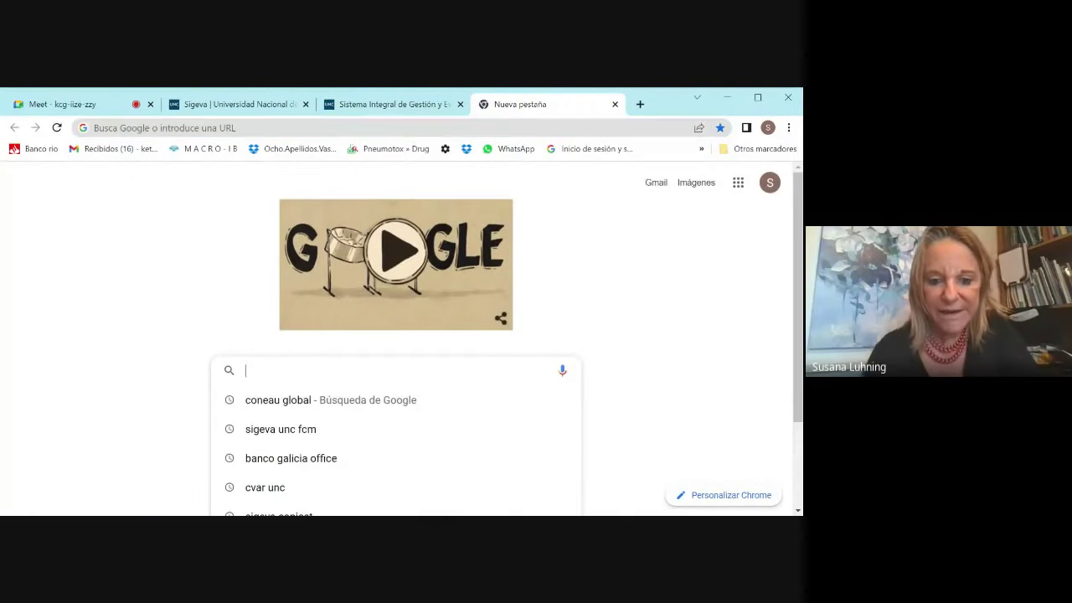
pyautogui.write('sigeva ')
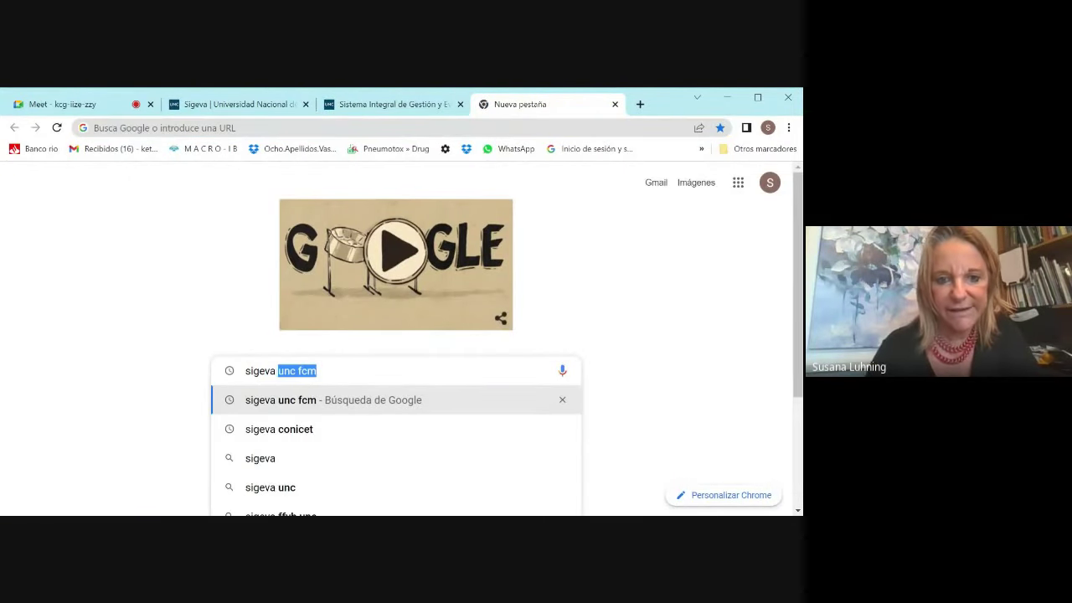
pyautogui.write('conicet')
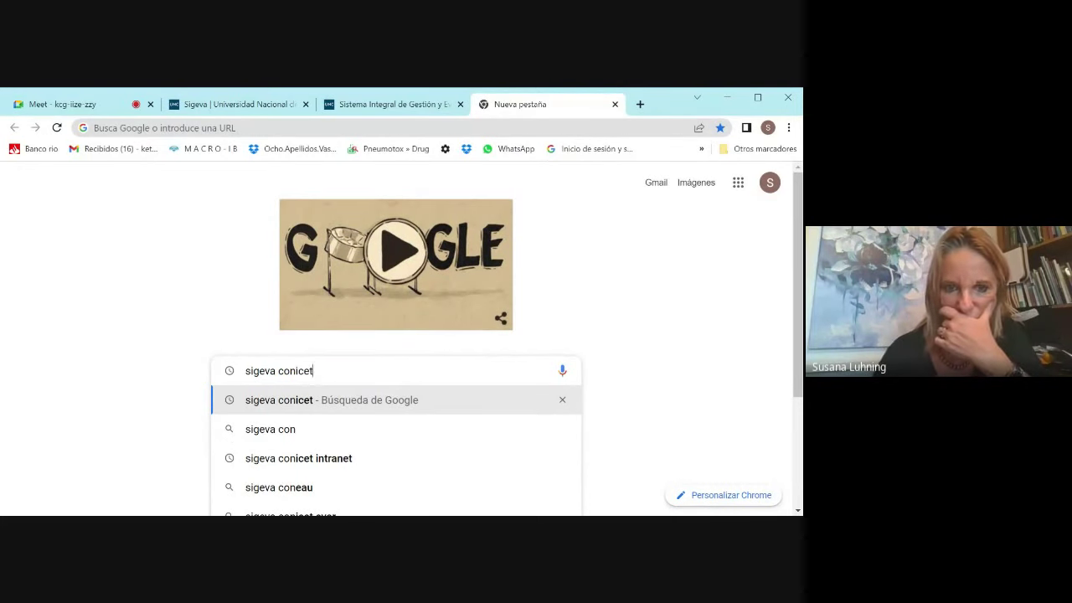
pyautogui.press('Return')
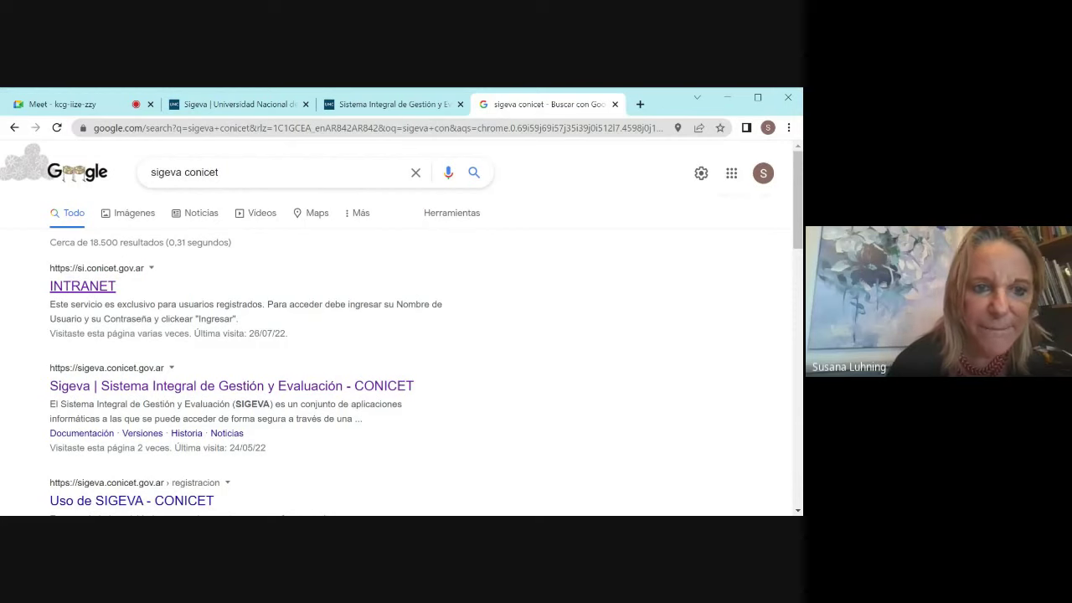
# Step: Enter CONICET's SIGEVA data bank of CyT activities through the INTRANET result
pyautogui.click(78, 287)
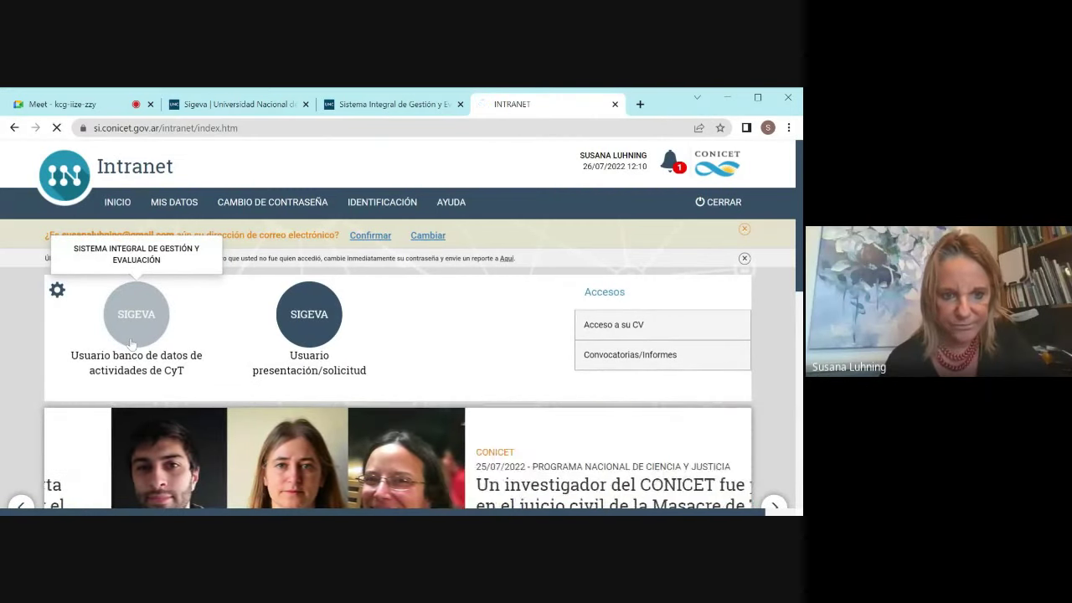
pyautogui.click(133, 343)
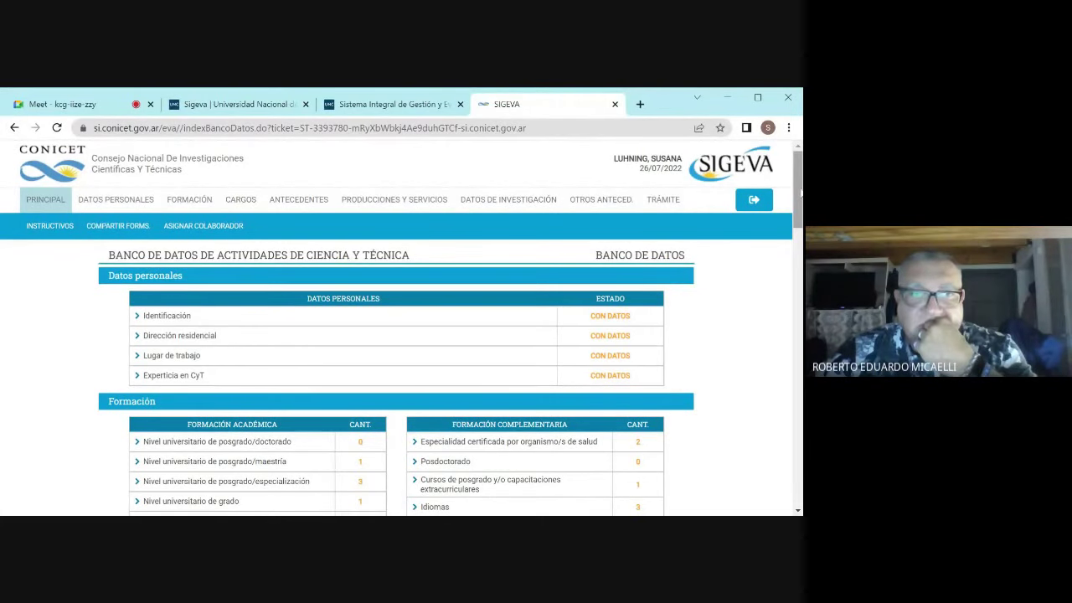
# Step: Scan the CONICET Banco de Datos sections for imported data, then go back to the Meet call
pyautogui.scroll(-2, 801, 192)
pyautogui.scroll(2, 801, 193)
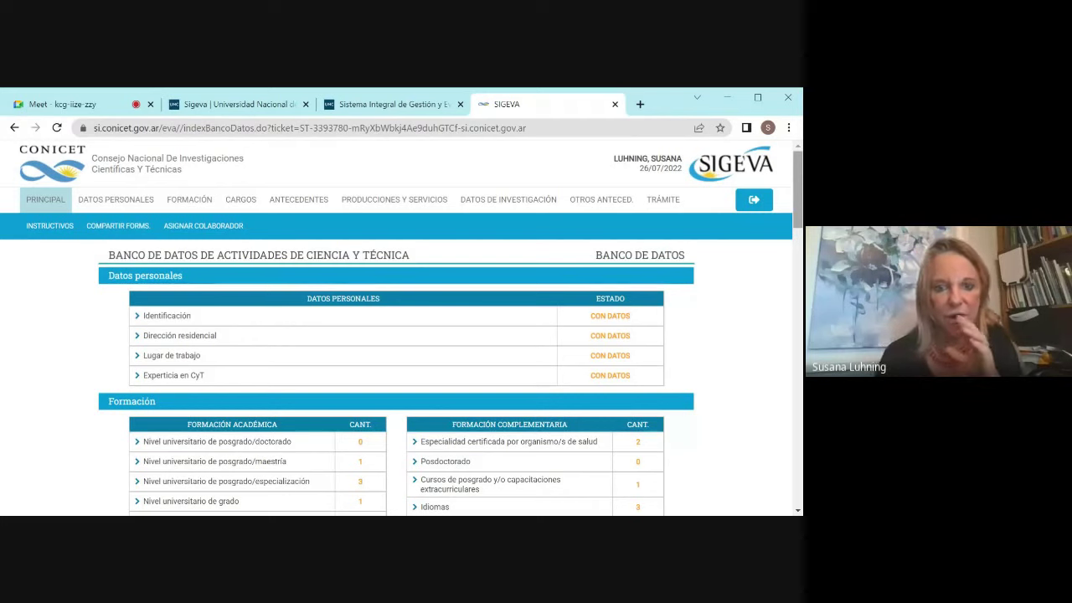
pyautogui.click(51, 105)
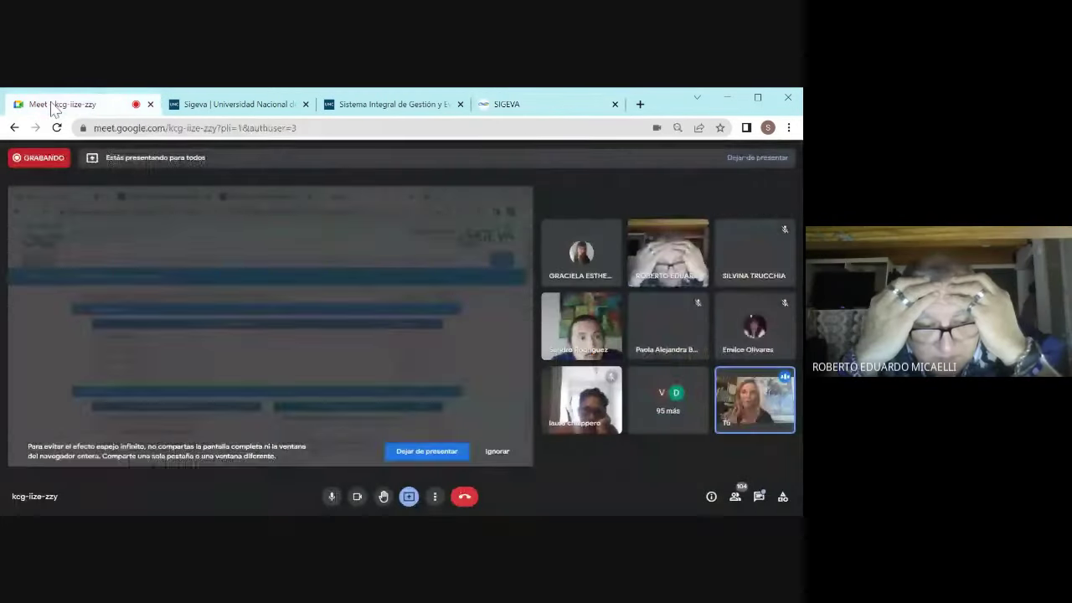